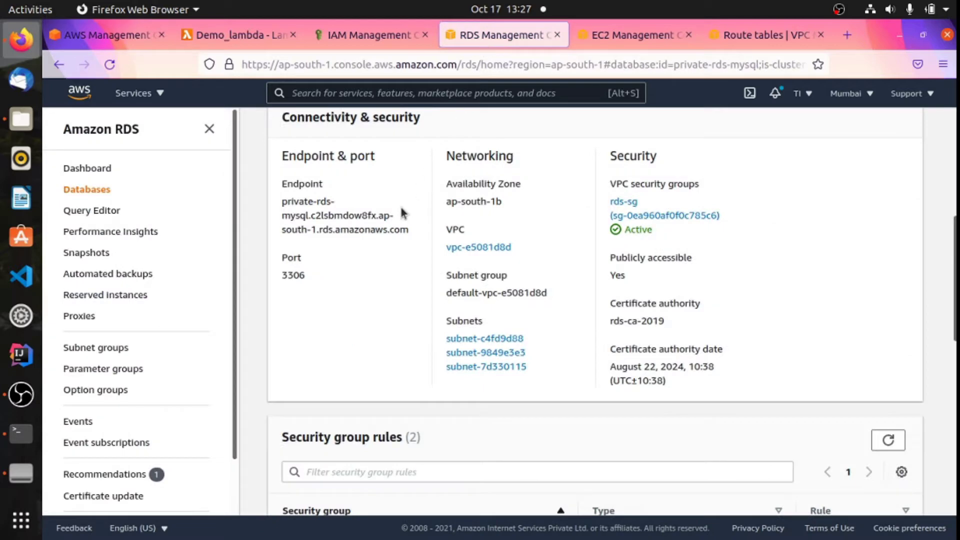
# Examine the RDS instance's name and its public accessibility setting
pyautogui.scroll(5, 402, 212)
pyautogui.scroll(2, 400, 204)
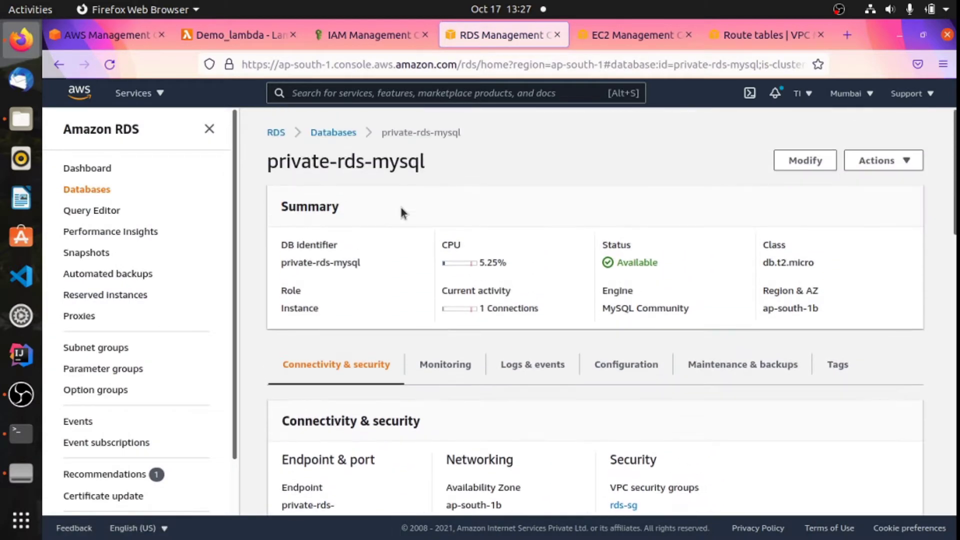
pyautogui.moveTo(269, 162); pyautogui.dragTo(439, 160)
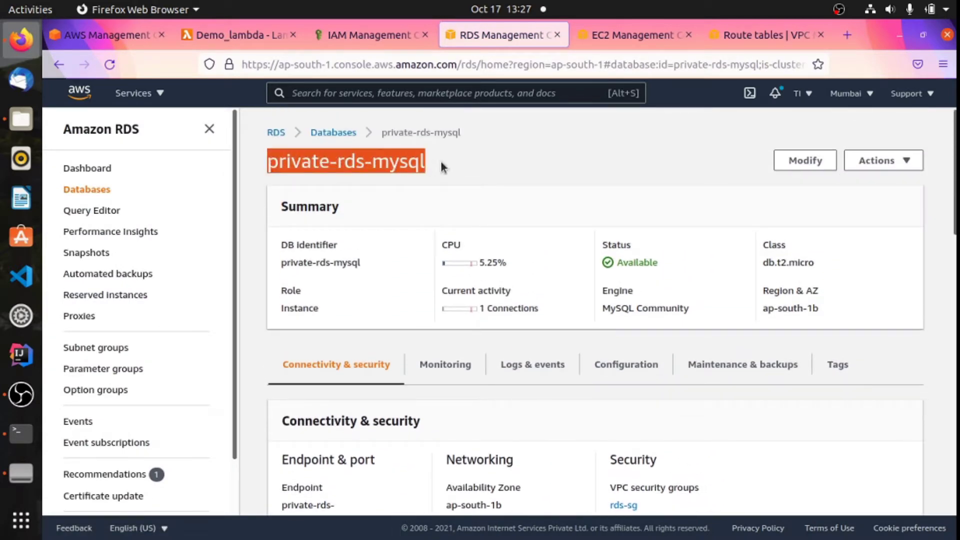
pyautogui.click(439, 160)
pyautogui.scroll(-5, 440, 161)
pyautogui.scroll(-1, 440, 165)
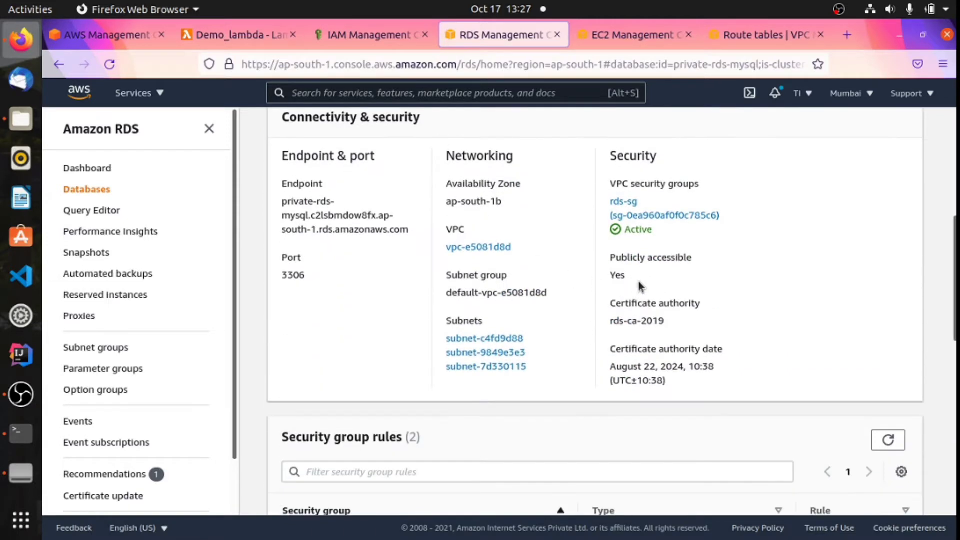
pyautogui.moveTo(610, 257); pyautogui.dragTo(609, 278)
pyautogui.click(646, 279)
# Copy the private-rds-mysql database's endpoint address from its connectivity details
pyautogui.moveTo(407, 231); pyautogui.dragTo(276, 201)
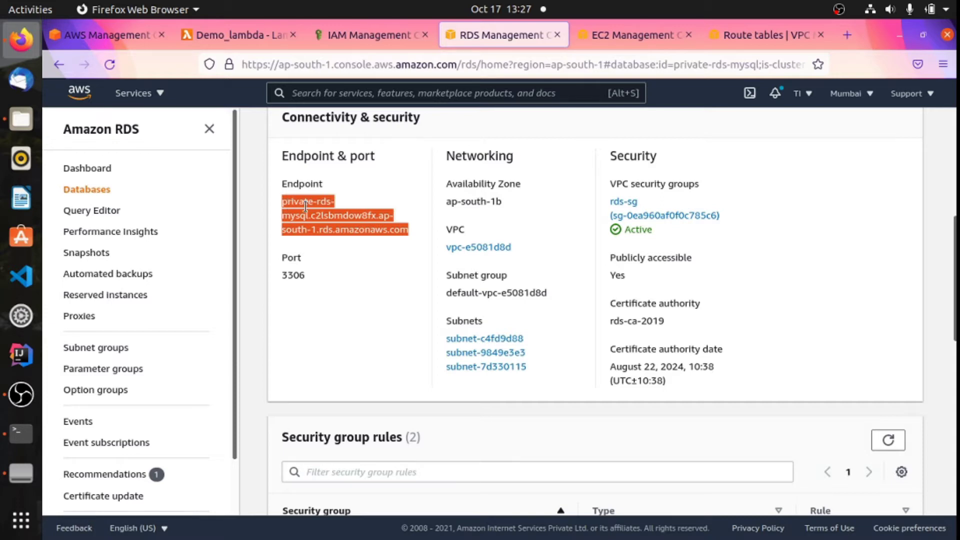
pyautogui.rightClick(305, 206)
pyautogui.click(300, 201)
pyautogui.moveTo(447, 236); pyautogui.dragTo(281, 197)
pyautogui.hotkey('ctrl', 'c')
# Switch to the terminal and start a mysql command with the copied RDS endpoint as its -h host
pyautogui.click(21, 433)
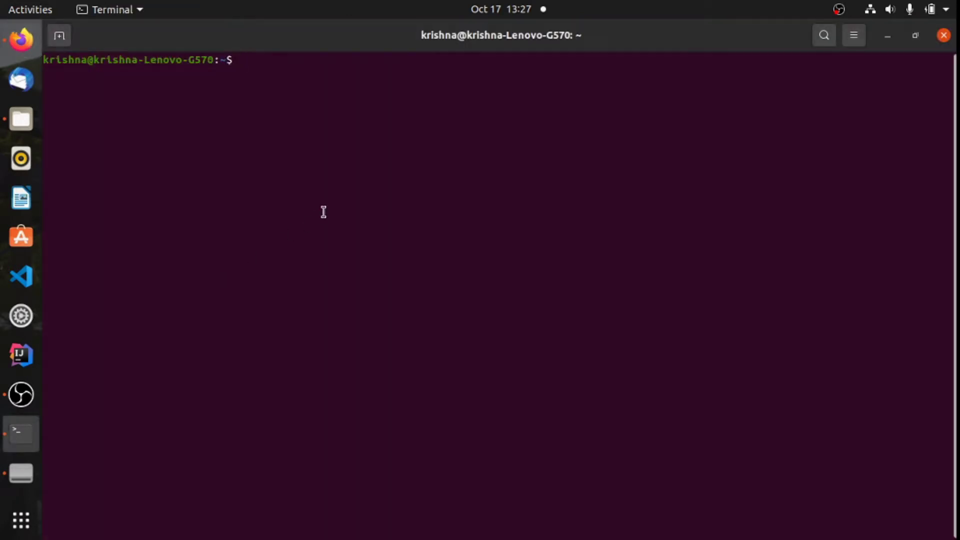
pyautogui.write('mysql -h')
pyautogui.rightClick(358, 106)
pyautogui.click(381, 148)
pyautogui.write('-')
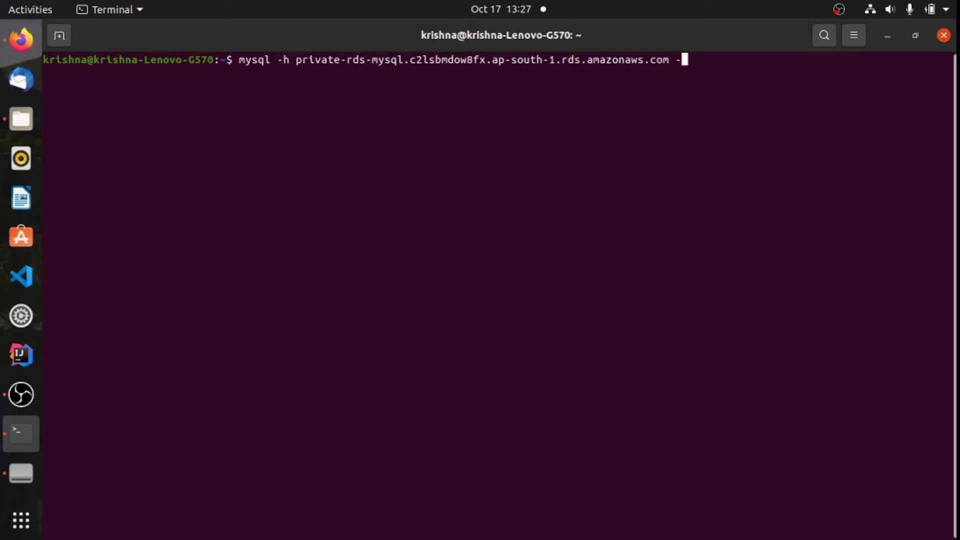
# Complete the mysql command with -P 3306 -u admin -p, run it and log in with the database password
pyautogui.write('P 3006')
pyautogui.press('BackSpace')
pyautogui.press('BackSpace')
pyautogui.press('BackSpace')
pyautogui.press('BackSpace')
pyautogui.write('306 -u admin -')
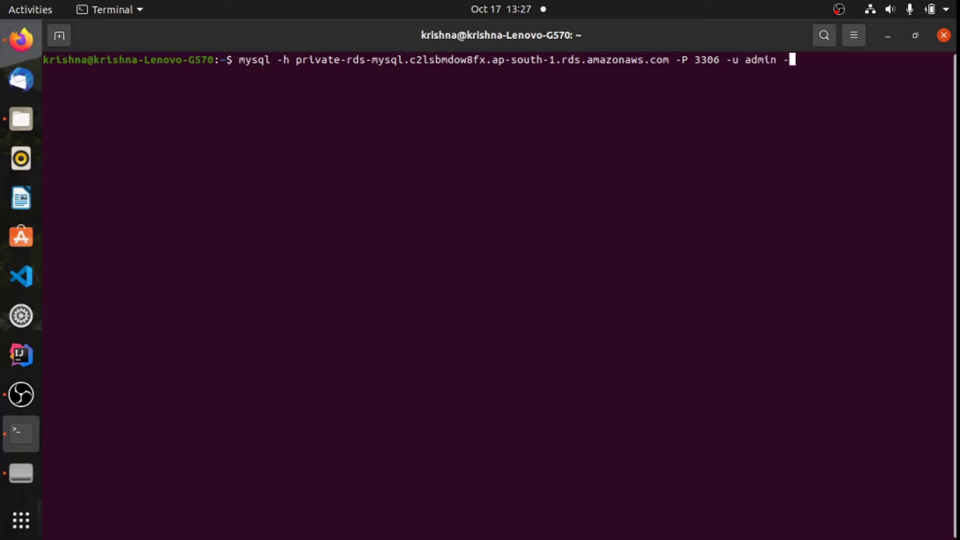
pyautogui.write('p')
pyautogui.press('Return')
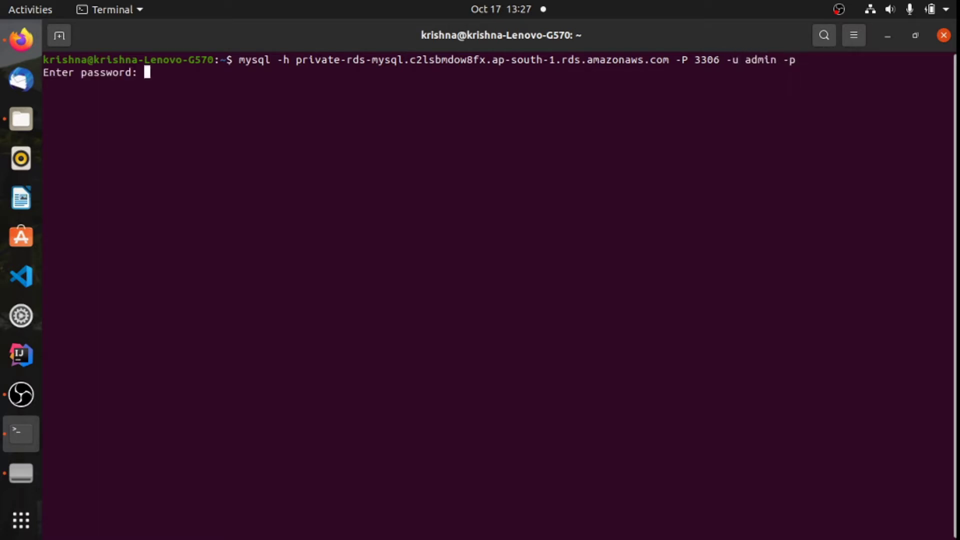
pyautogui.press('Return')
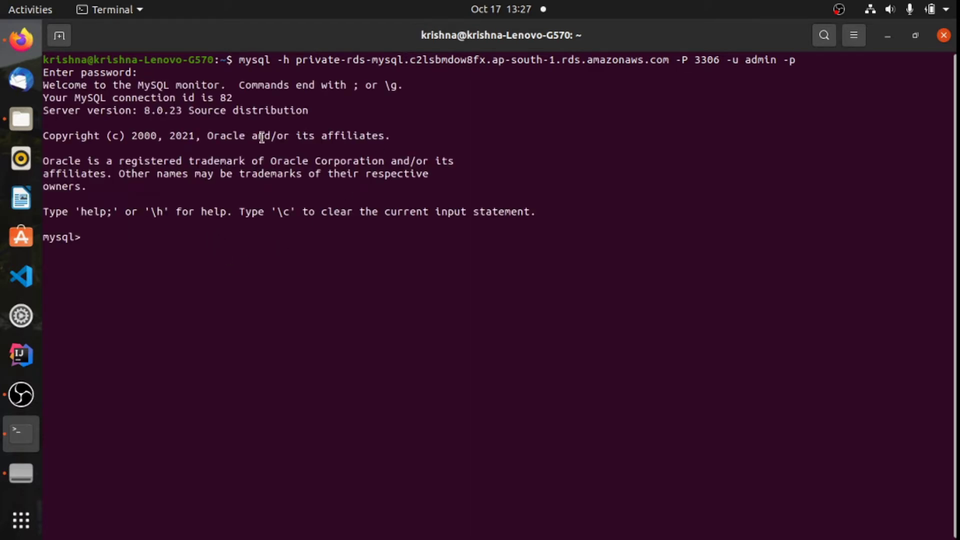
# List the server's databases and switch to the demo database
pyautogui.write('show databases;')
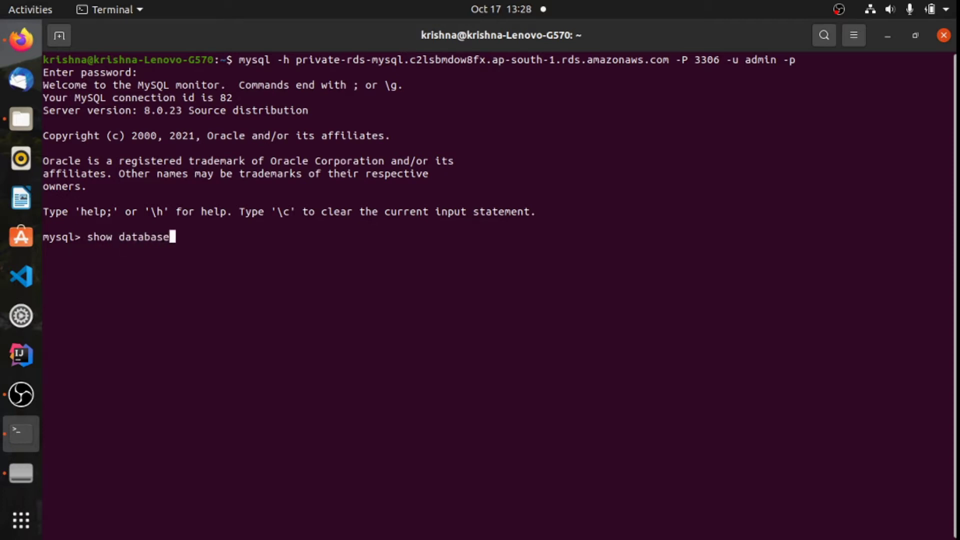
pyautogui.press('Return')
pyautogui.write('use demo')
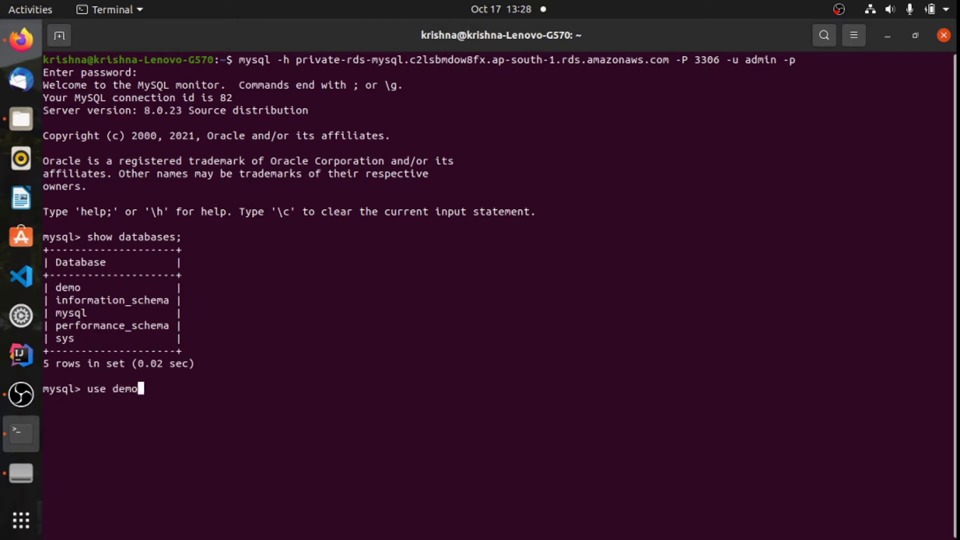
pyautogui.press('Return')
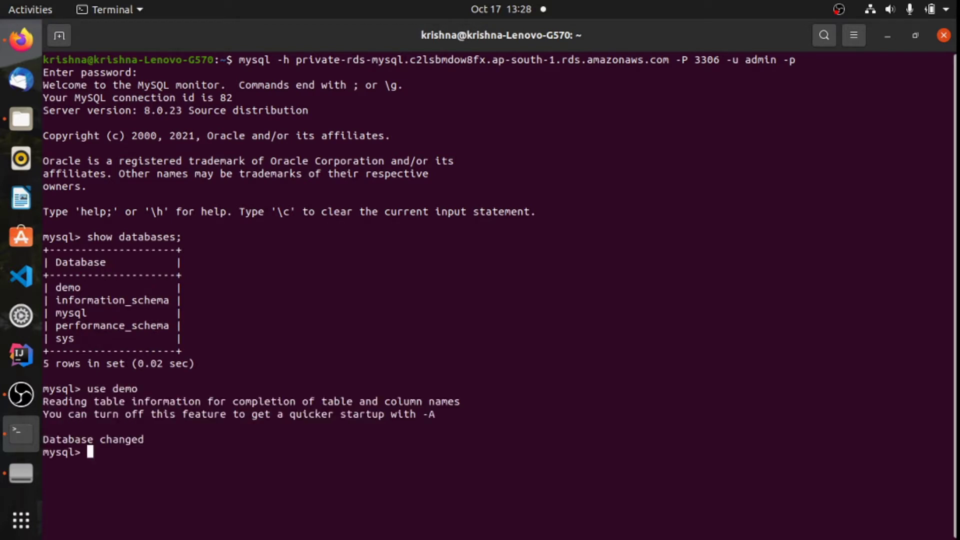
# List the tables of the demo database with "show tables;"
pyautogui.press('Up')
pyautogui.press('BackSpace')
pyautogui.press('BackSpace')
pyautogui.press('BackSpace')
pyautogui.press('BackSpace')
pyautogui.press('BackSpace')
pyautogui.press('BackSpace')
pyautogui.press('BackSpace')
pyautogui.press('BackSpace')
pyautogui.write('h')
pyautogui.press('BackSpace')
pyautogui.write('show tables')
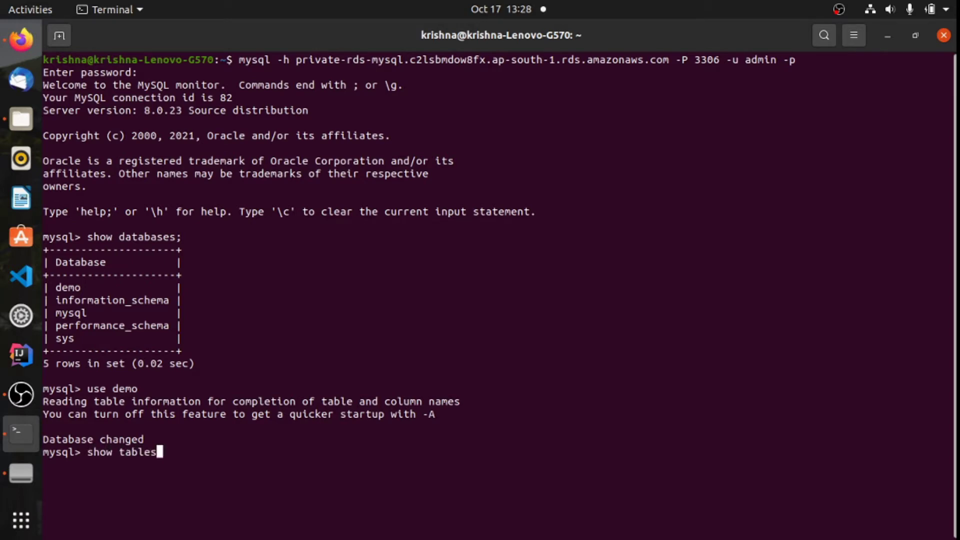
pyautogui.write(';')
pyautogui.press('Return')
# Query all rows of the user table with "select * from user;"
pyautogui.write('sel')
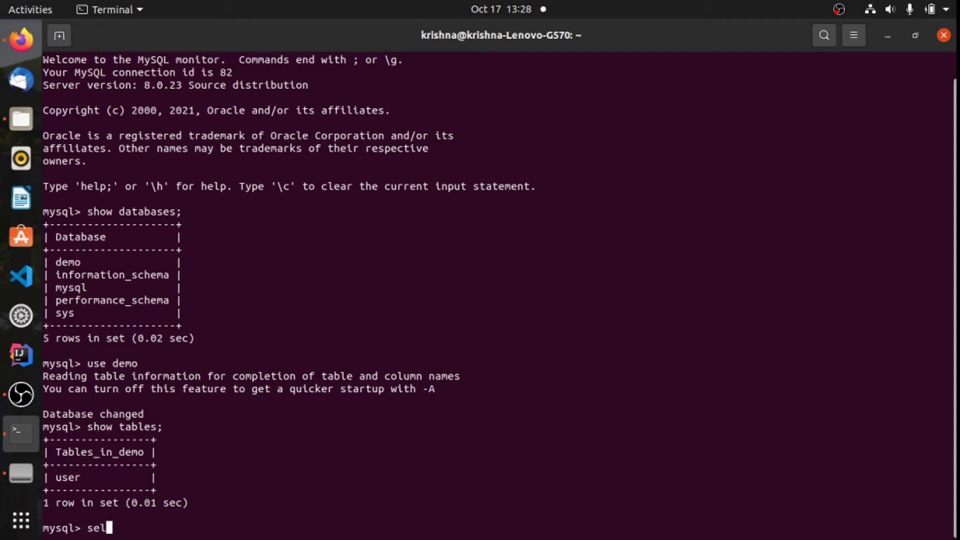
pyautogui.write('ect * from user;')
pyautogui.press('Return')
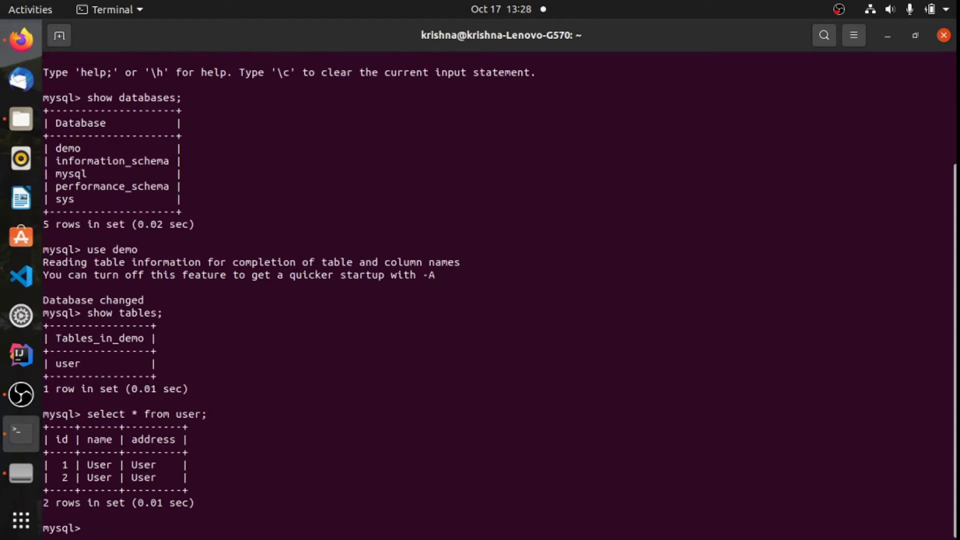
# Switch to Firefox and review the RDS instance's summary and connectivity details
pyautogui.click(30, 39)
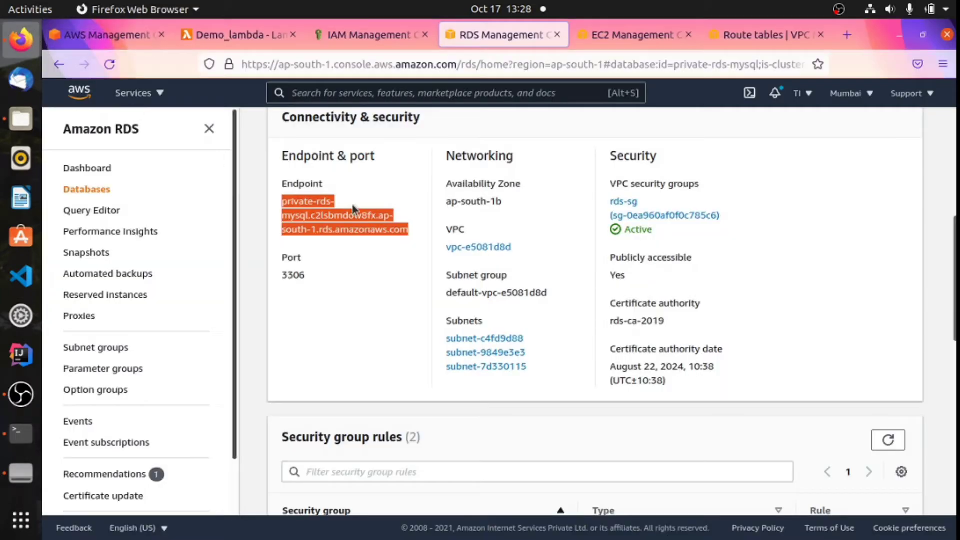
pyautogui.click(397, 220)
pyautogui.scroll(5, 398, 220)
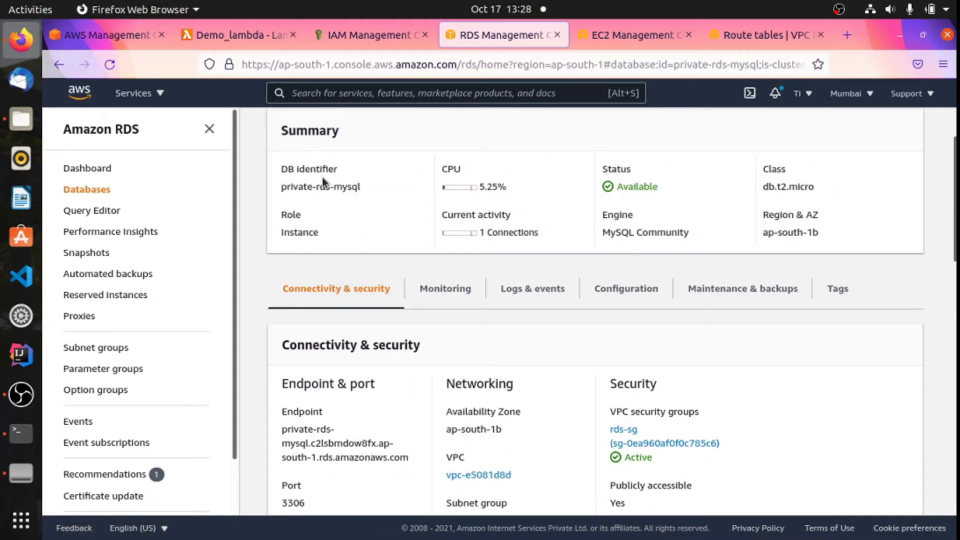
pyautogui.scroll(-3, 350, 275)
pyautogui.scroll(-5, 608, 325)
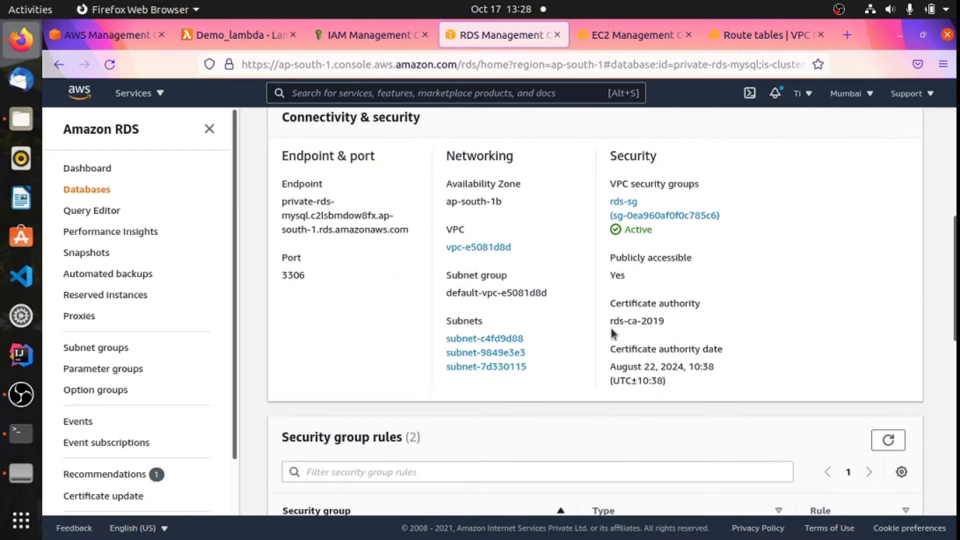
# Open the Demo_lambda function's code and examine the connection settings, insertData and fetchData in handler.py
pyautogui.click(243, 37)
pyautogui.scroll(3, 416, 330)
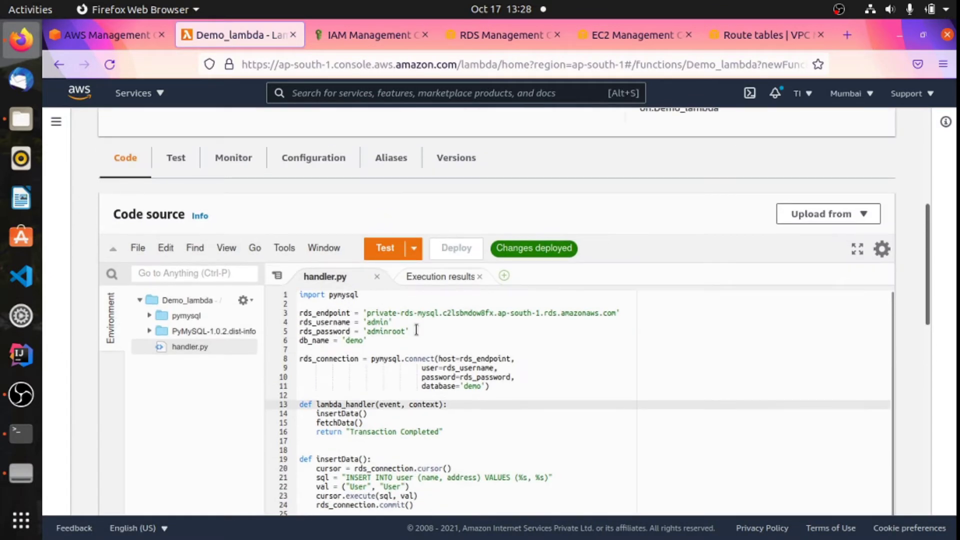
pyautogui.scroll(-3, 598, 348)
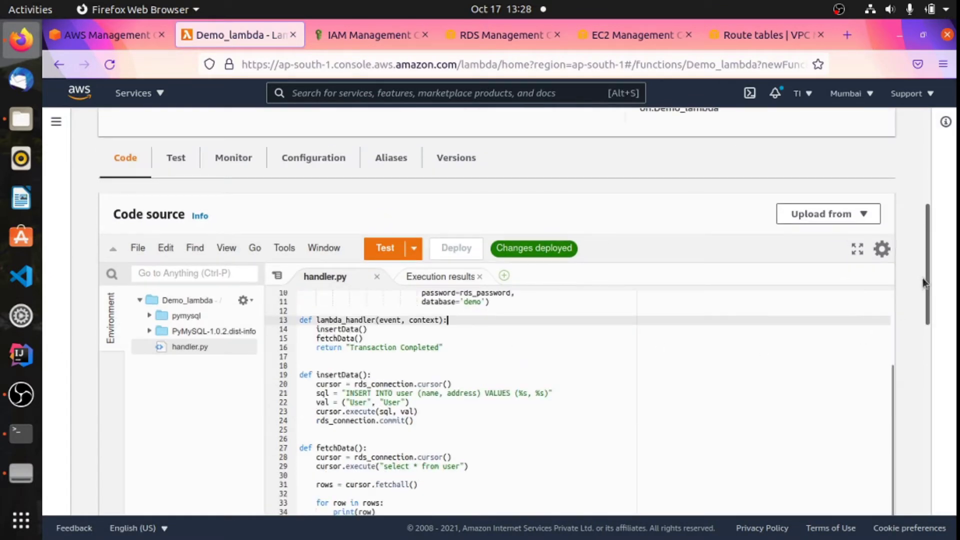
pyautogui.moveTo(922, 278); pyautogui.dragTo(923, 325)
pyautogui.click(473, 313)
pyautogui.scroll(3, 474, 314)
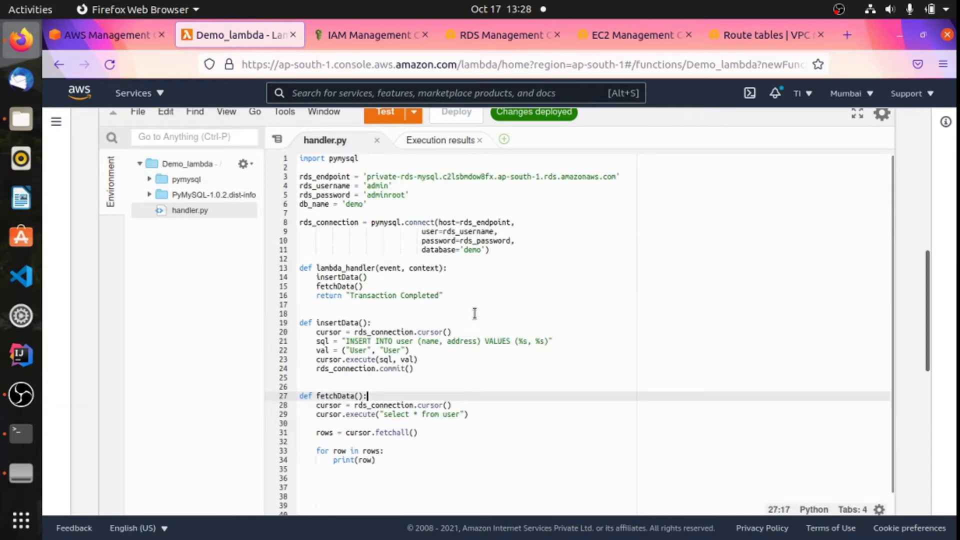
pyautogui.click(486, 197)
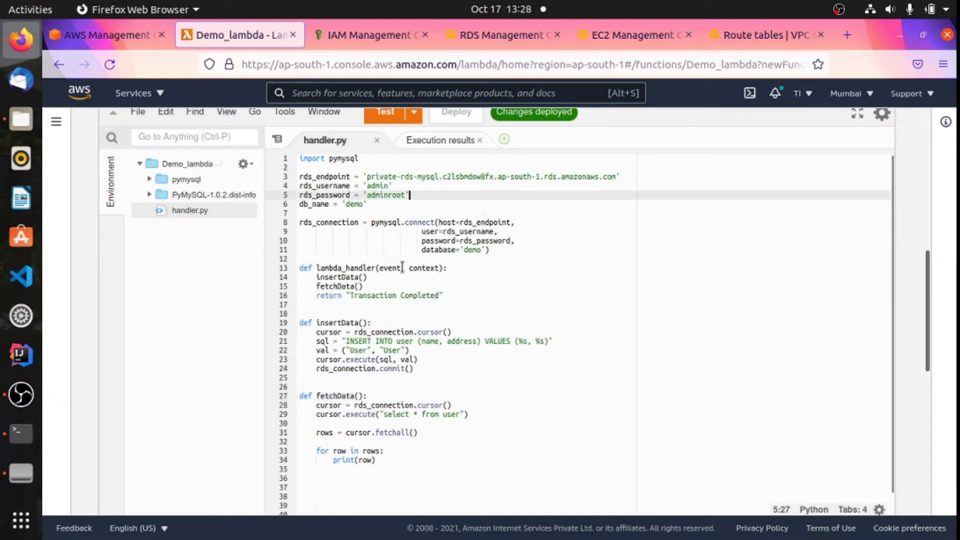
pyautogui.doubleClick(334, 321)
pyautogui.doubleClick(339, 395)
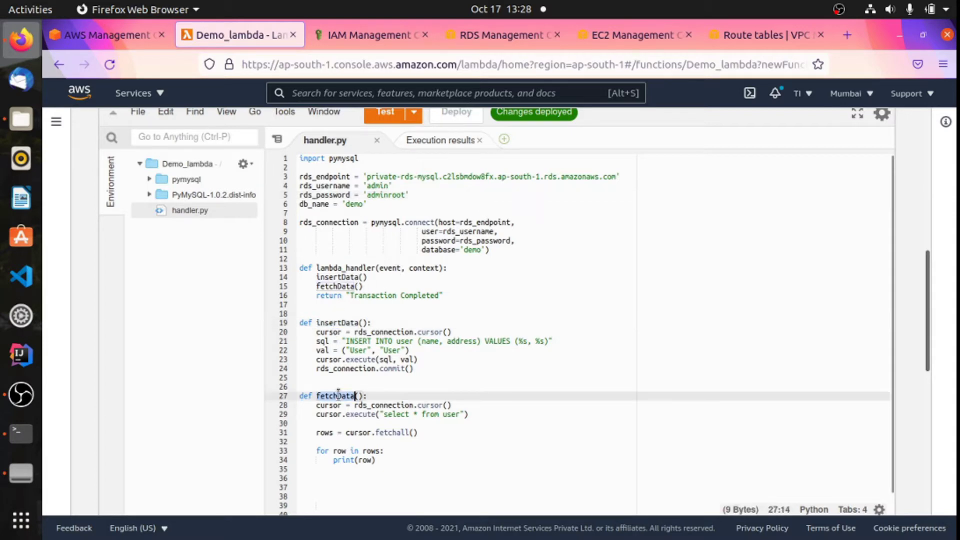
pyautogui.click(383, 400)
# Change the val tuple in insertData to "Dev Problem" and "Dev Problems"
pyautogui.doubleClick(358, 350)
pyautogui.write('Dev')
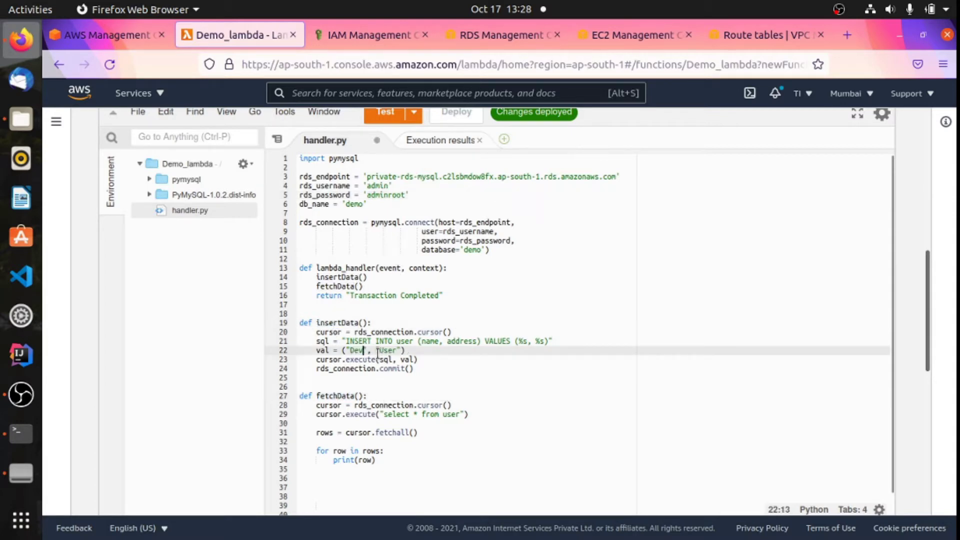
pyautogui.write(' Prab')
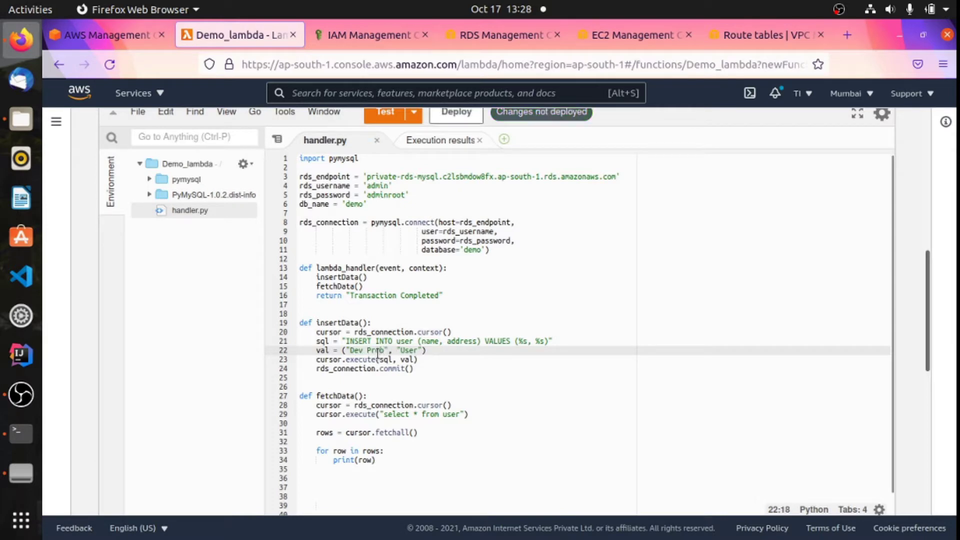
pyautogui.write('lem')
pyautogui.doubleClick(418, 350)
pyautogui.write('Dev Prob')
pyautogui.write('lems')
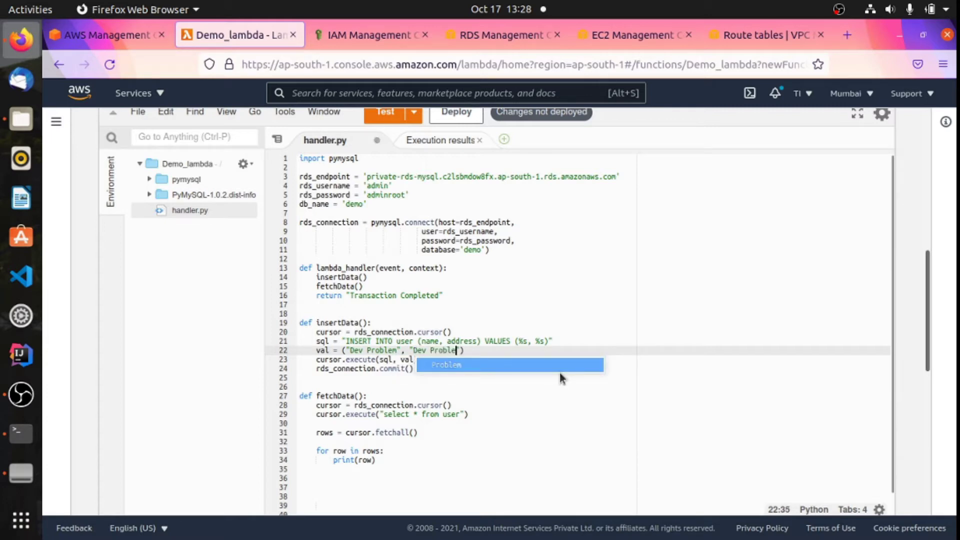
pyautogui.click(531, 350)
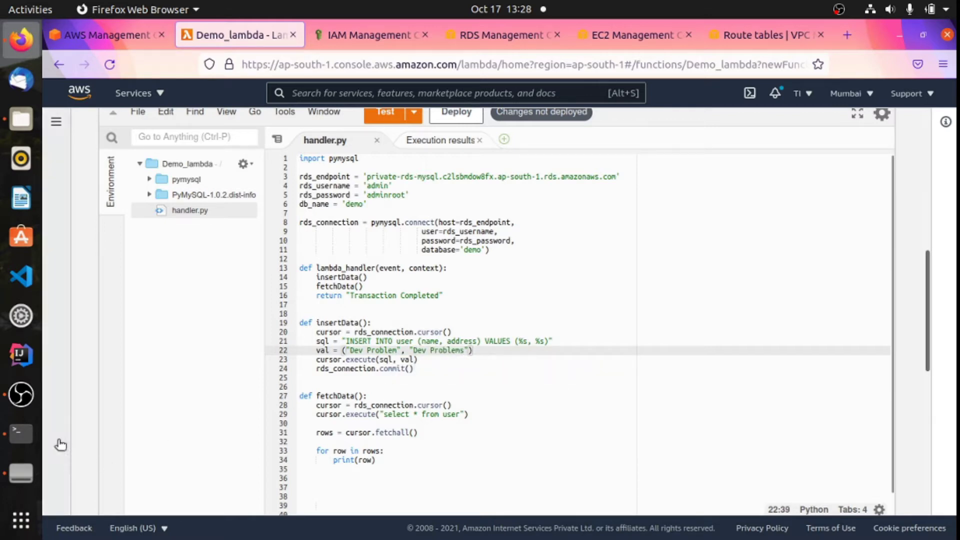
# Compare the user table's columns in the terminal with the INSERT statement in handler.py
pyautogui.click(21, 433)
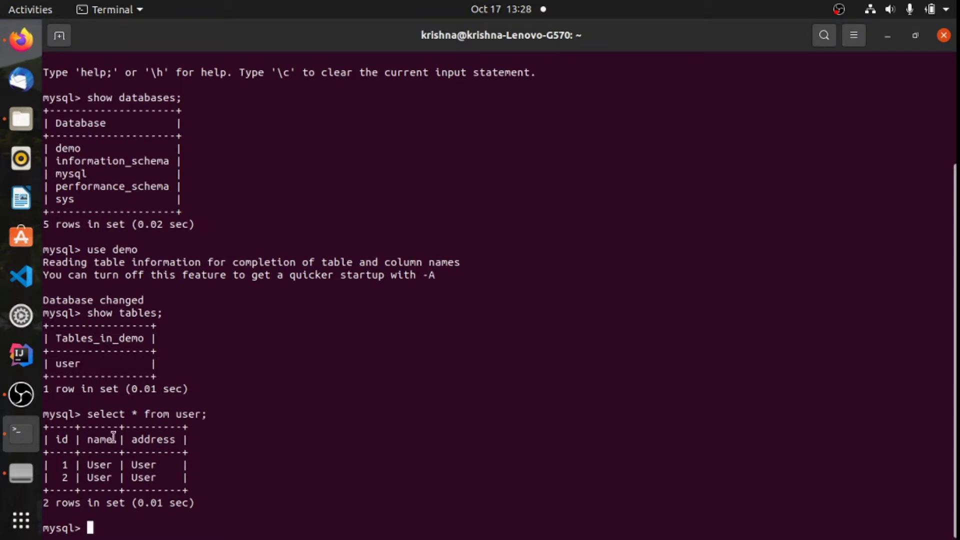
pyautogui.hotkey('alt', 'Tab')
pyautogui.doubleClick(382, 341)
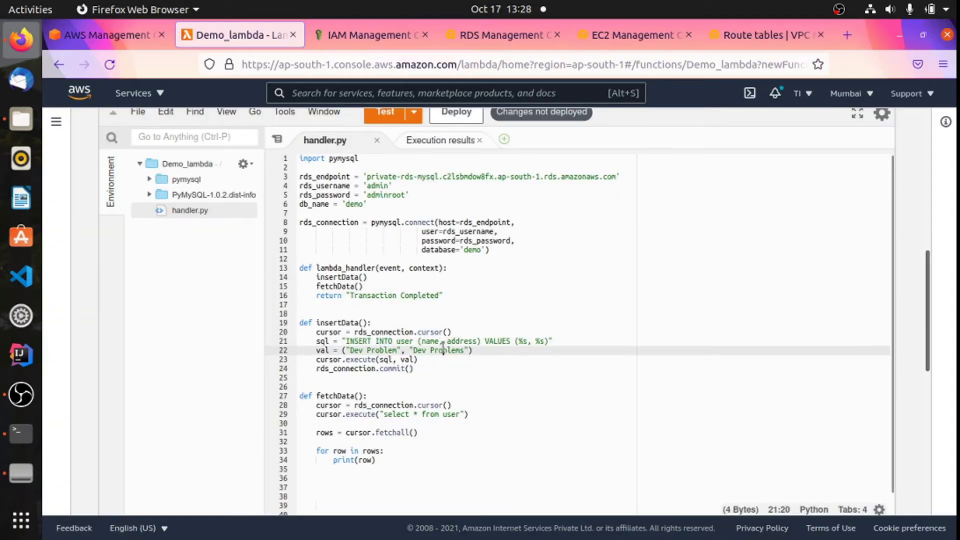
pyautogui.click(506, 350)
# Deploy the edited Lambda code, run its test and check the returned response
pyautogui.scroll(2, 507, 346)
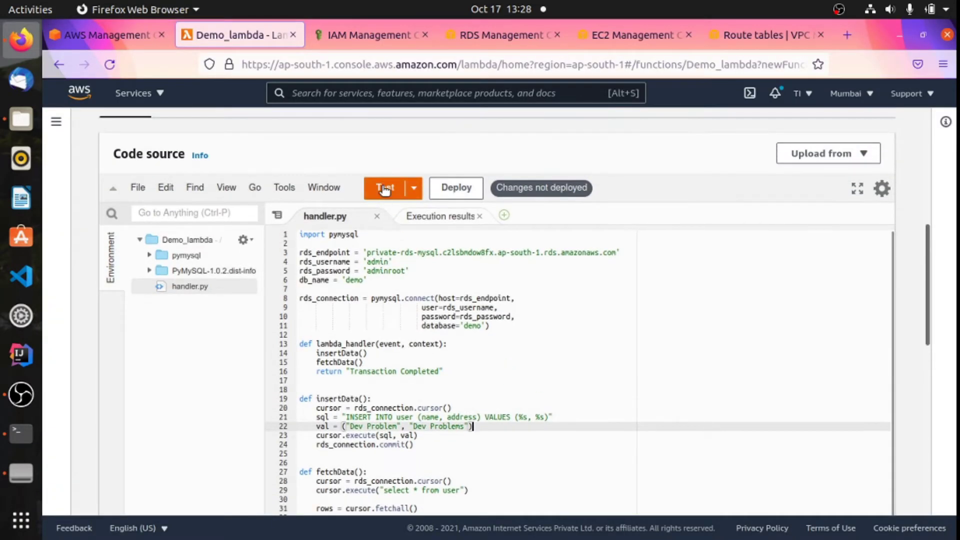
pyautogui.click(440, 184)
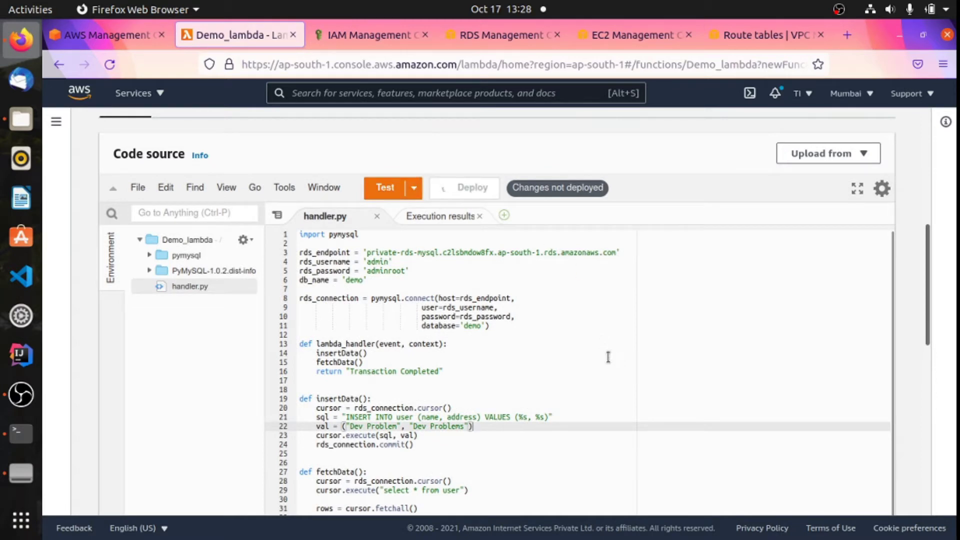
pyautogui.scroll(-3, 584, 350)
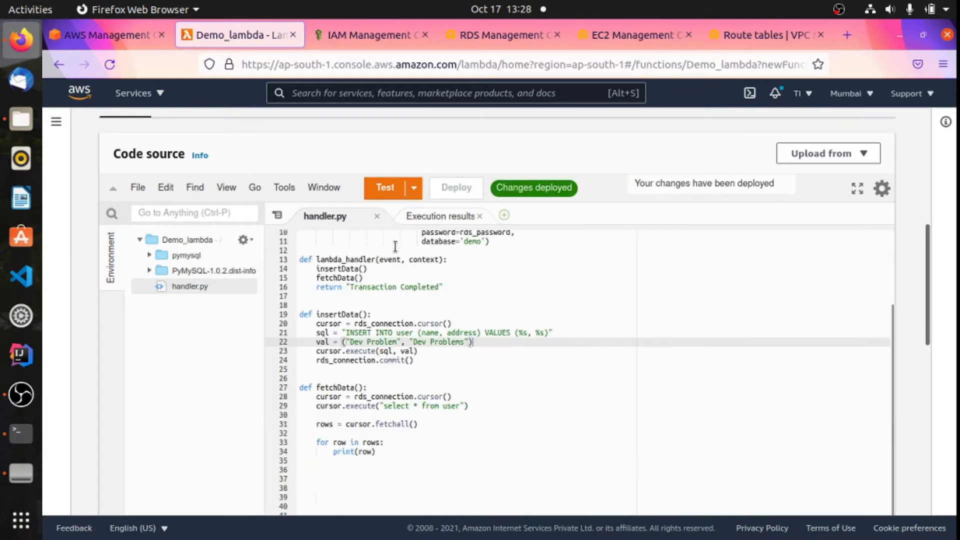
pyautogui.click(385, 187)
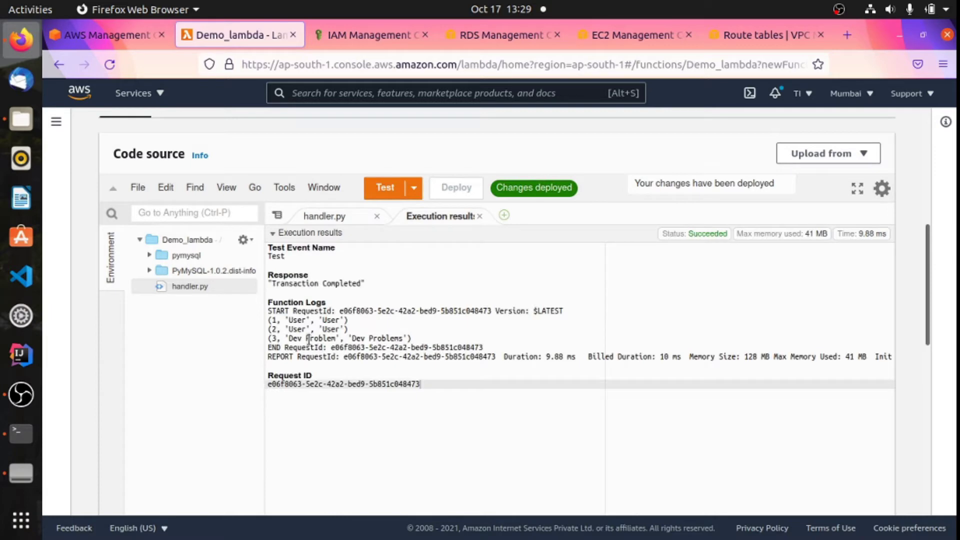
pyautogui.moveTo(365, 283); pyautogui.dragTo(254, 286)
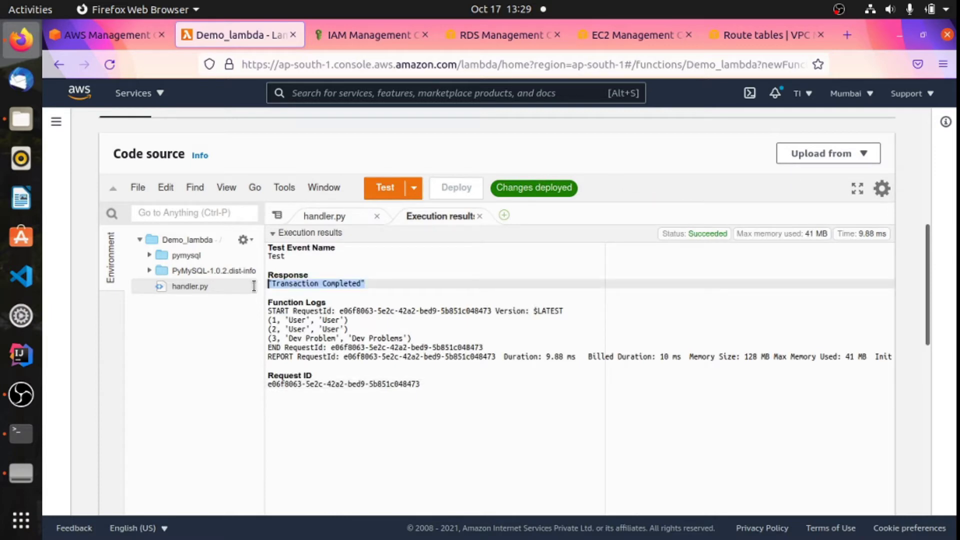
pyautogui.click(421, 283)
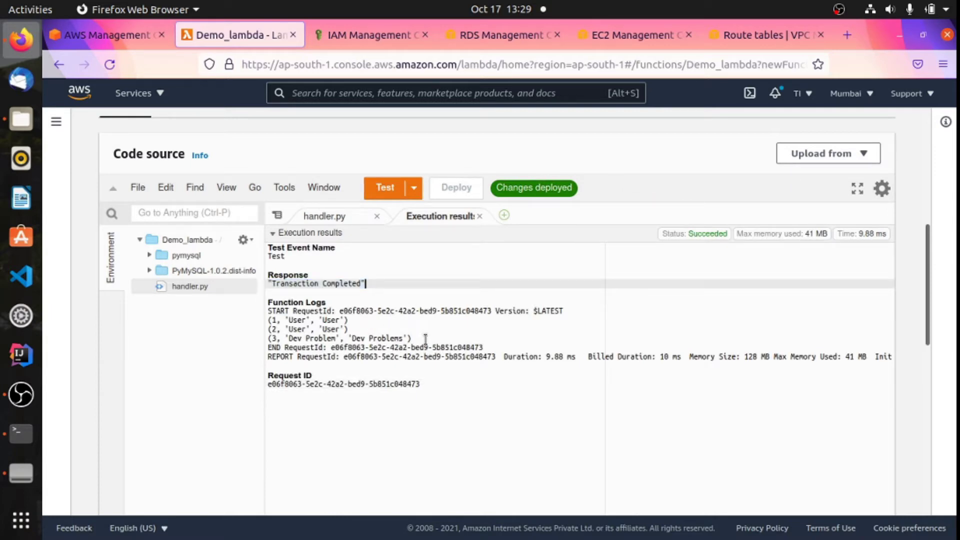
# Check the rows in the Lambda function logs, then run "select * from user;" in the MySQL terminal to compare them
pyautogui.moveTo(426, 338); pyautogui.dragTo(267, 320)
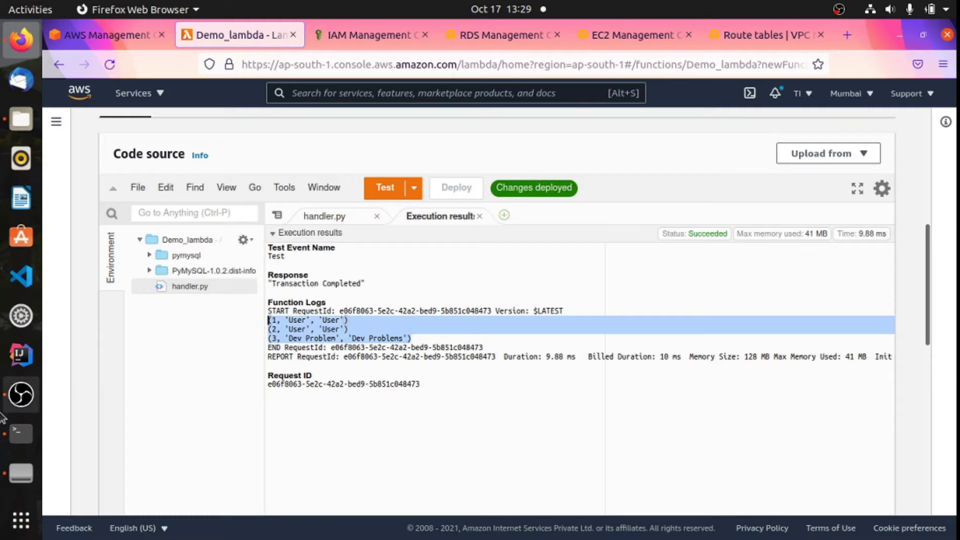
pyautogui.hotkey('alt', 'Tab')
pyautogui.press('Up')
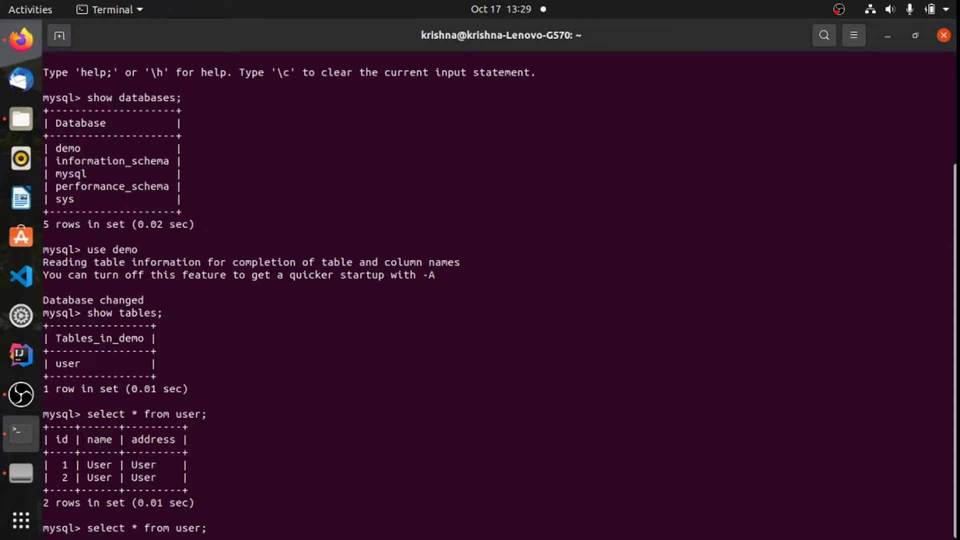
pyautogui.press('Return')
pyautogui.moveTo(251, 478); pyautogui.dragTo(54, 476)
pyautogui.click(275, 446)
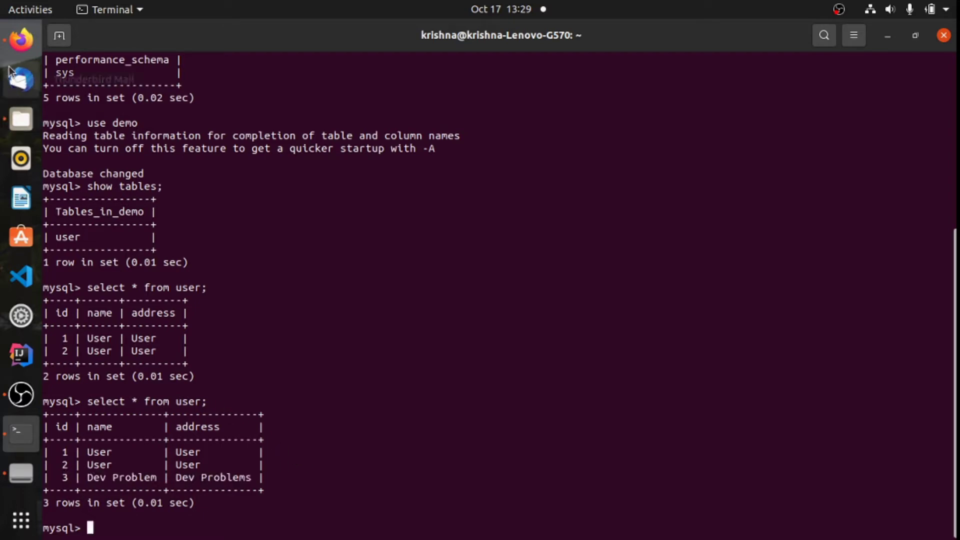
# Return to the Demo_lambda function in the browser and review the lambda_handler code in handler.py
pyautogui.click(21, 39)
pyautogui.click(414, 266)
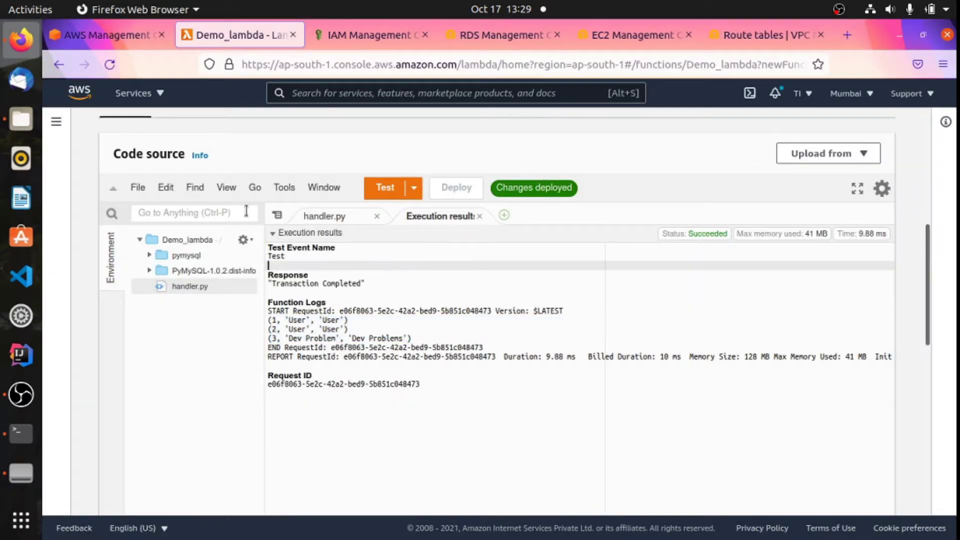
pyautogui.click(332, 216)
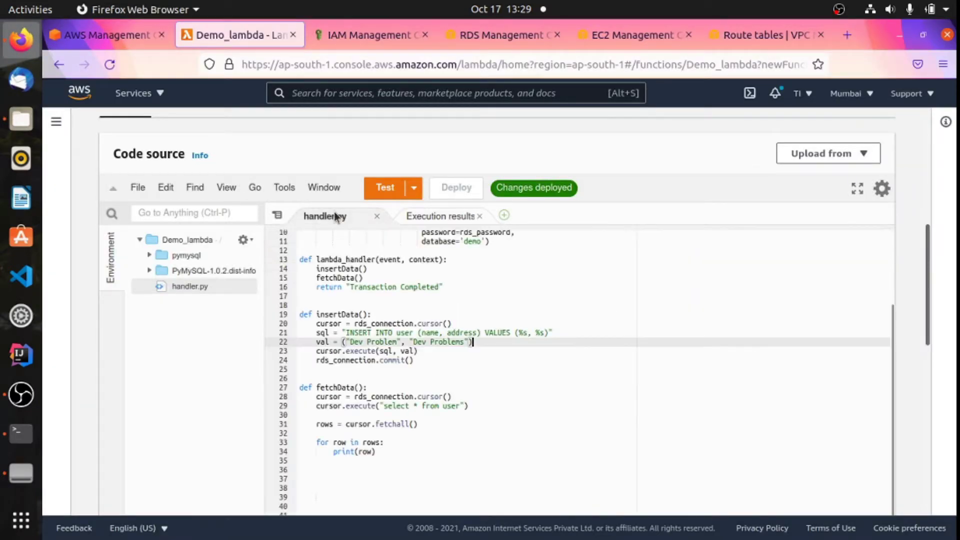
pyautogui.click(450, 287)
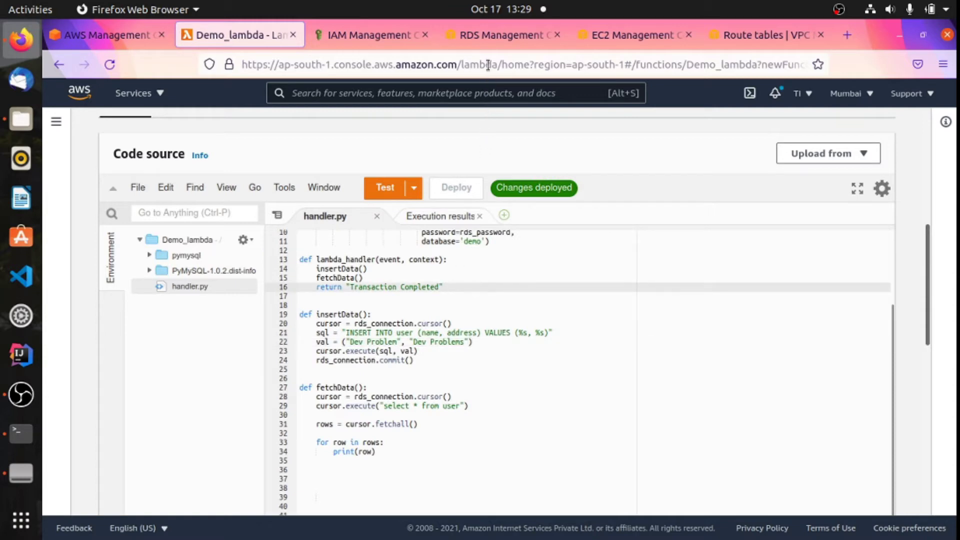
# Check the database's Publicly accessible setting and connectivity details in the RDS console
pyautogui.click(489, 44)
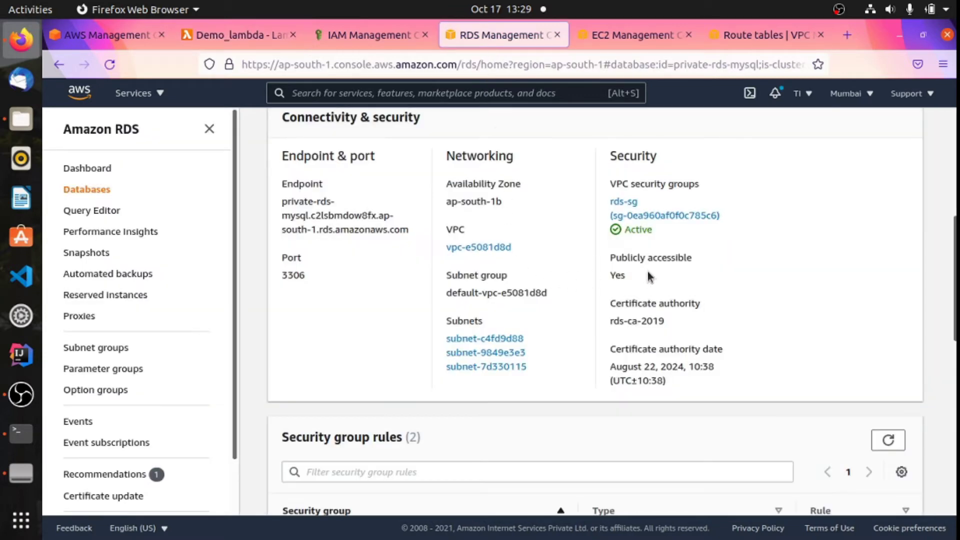
pyautogui.tripleClick(647, 276)
pyautogui.click(652, 261)
pyautogui.scroll(3, 557, 284)
pyautogui.scroll(-3, 557, 284)
# Select route table rtb-2f33f844 in the VPC console and examine its routes, including the internet gateway target
pyautogui.click(744, 43)
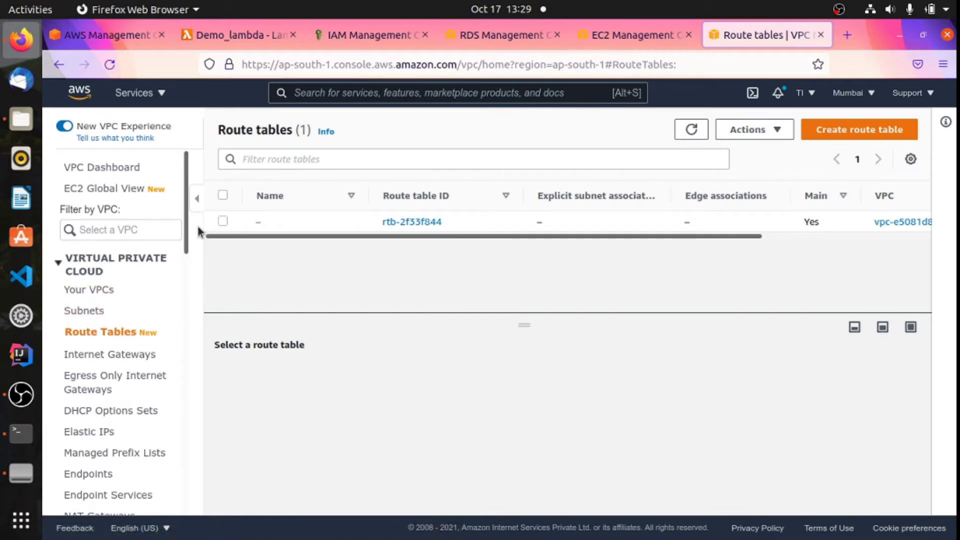
pyautogui.click(222, 221)
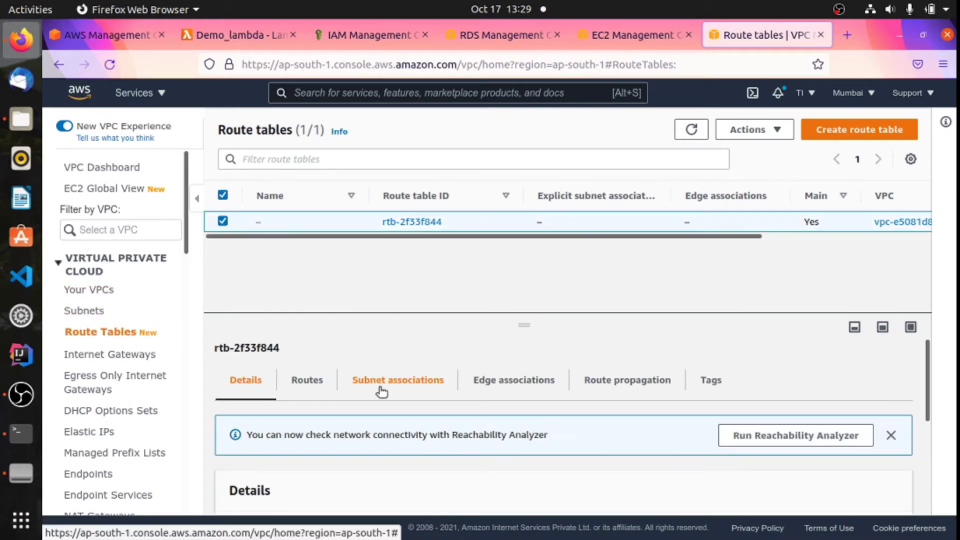
pyautogui.click(334, 380)
pyautogui.scroll(-2, 347, 424)
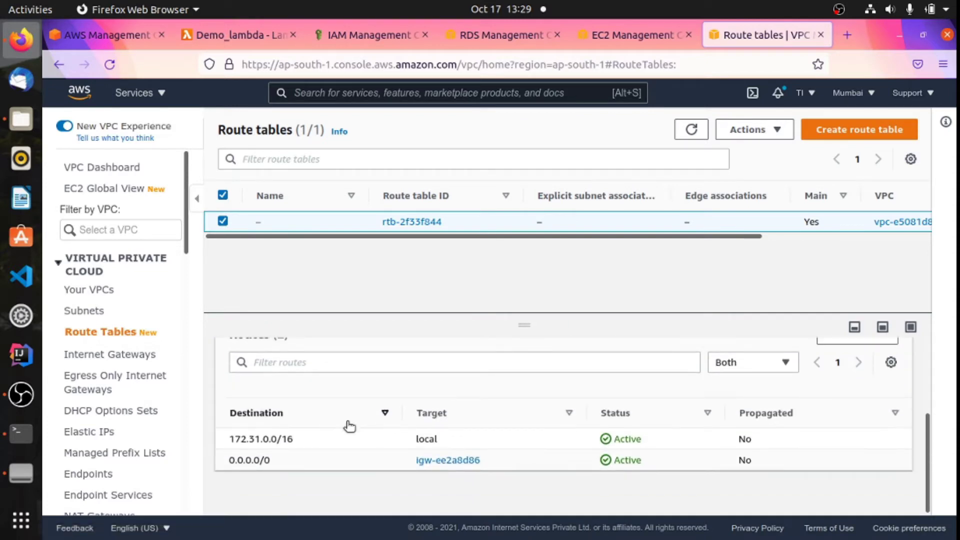
pyautogui.moveTo(493, 460); pyautogui.dragTo(413, 461)
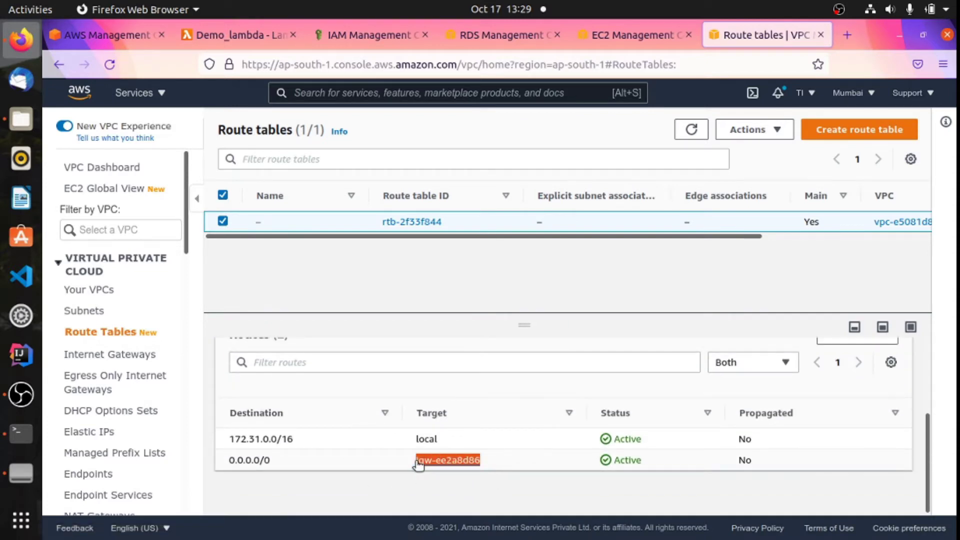
pyautogui.click(410, 349)
pyautogui.scroll(2, 411, 300)
pyautogui.scroll(-2, 417, 405)
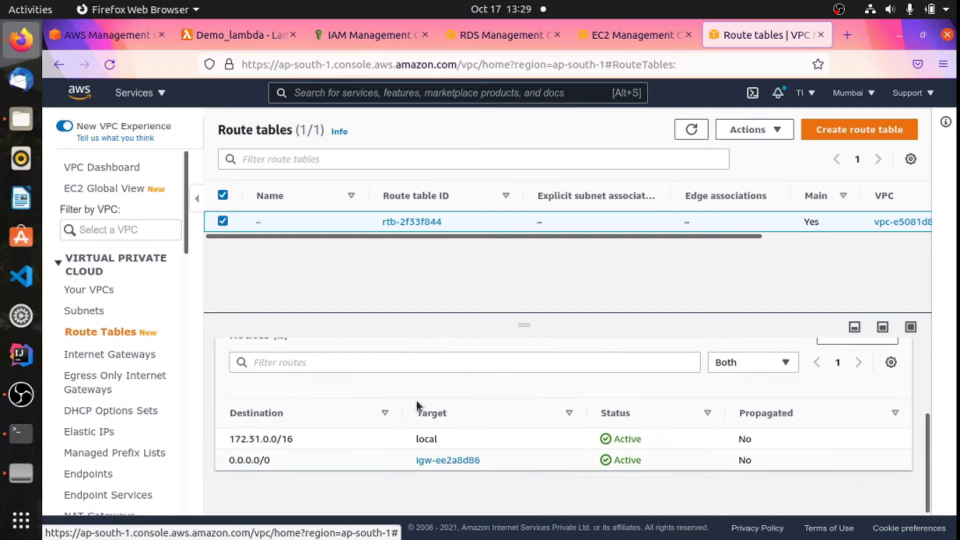
pyautogui.scroll(2, 455, 400)
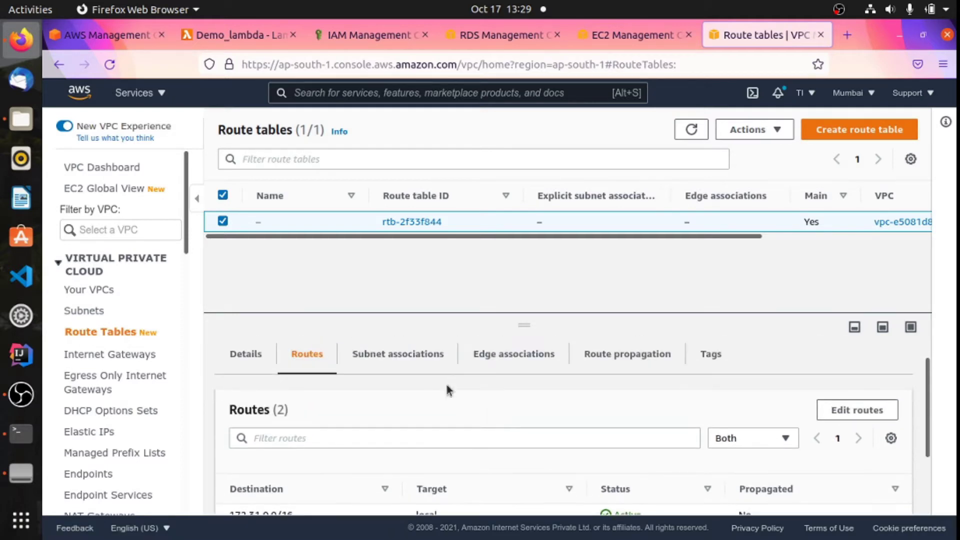
# Examine the subnet associations of route table rtb-2f33f844 and open the list of subnets
pyautogui.click(394, 356)
pyautogui.moveTo(523, 324); pyautogui.dragTo(491, 293)
pyautogui.scroll(-4, 475, 467)
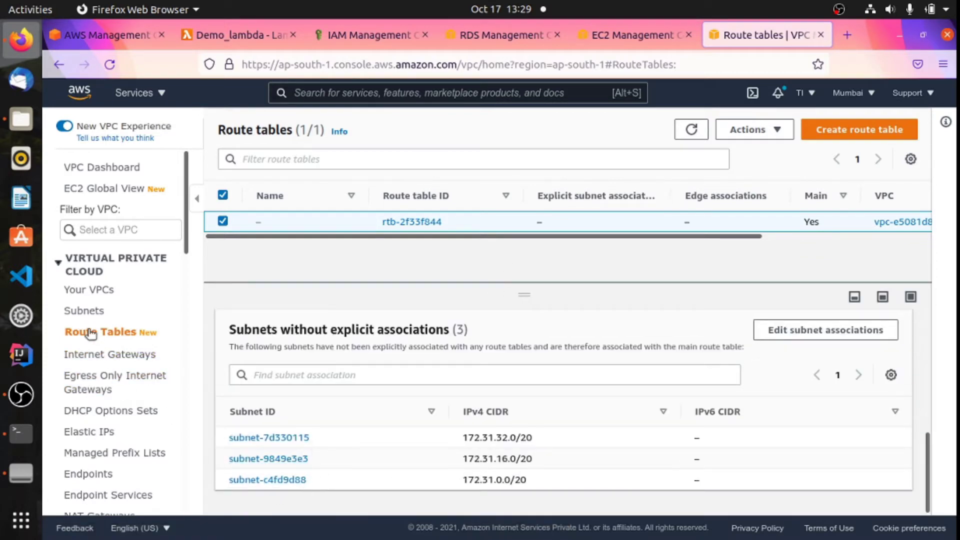
pyautogui.click(81, 311)
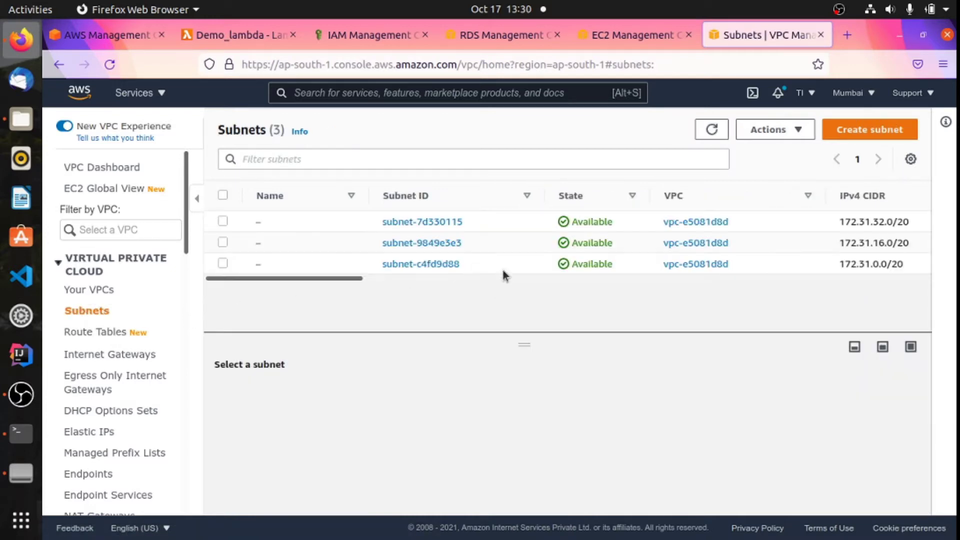
# Return to the route tables and review the details and routes of rtb-2f33f844
pyautogui.click(86, 333)
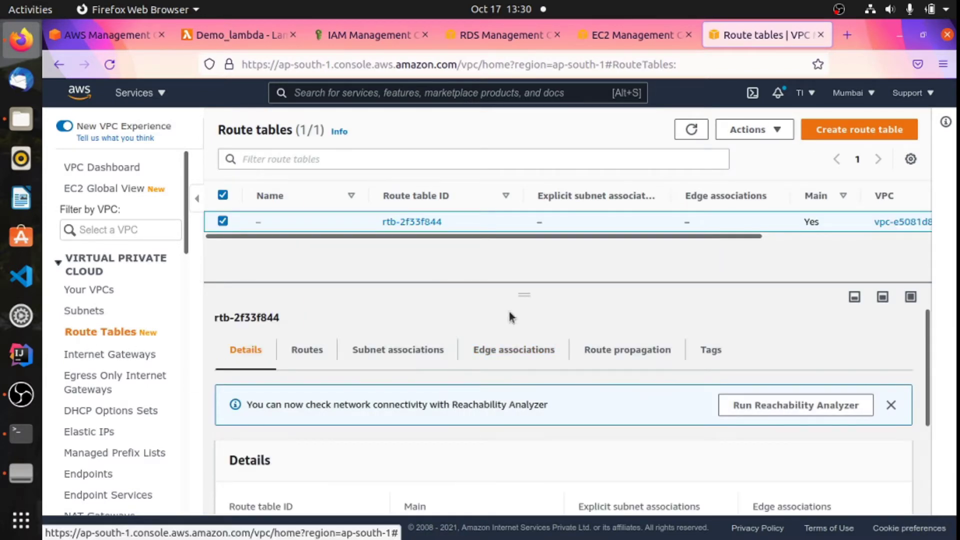
pyautogui.moveTo(521, 282); pyautogui.dragTo(522, 252)
pyautogui.scroll(-2, 418, 423)
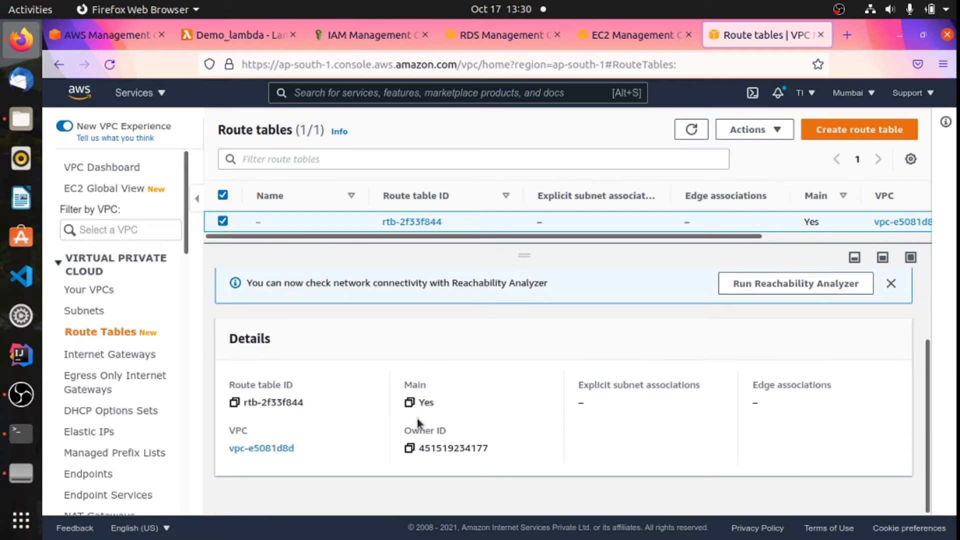
pyautogui.scroll(2, 419, 423)
pyautogui.click(325, 313)
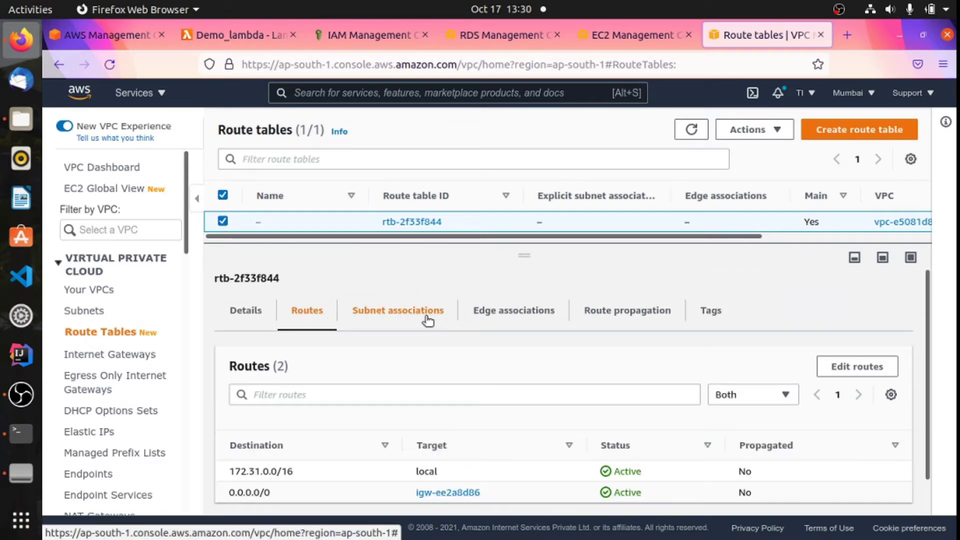
pyautogui.moveTo(535, 245); pyautogui.dragTo(553, 307)
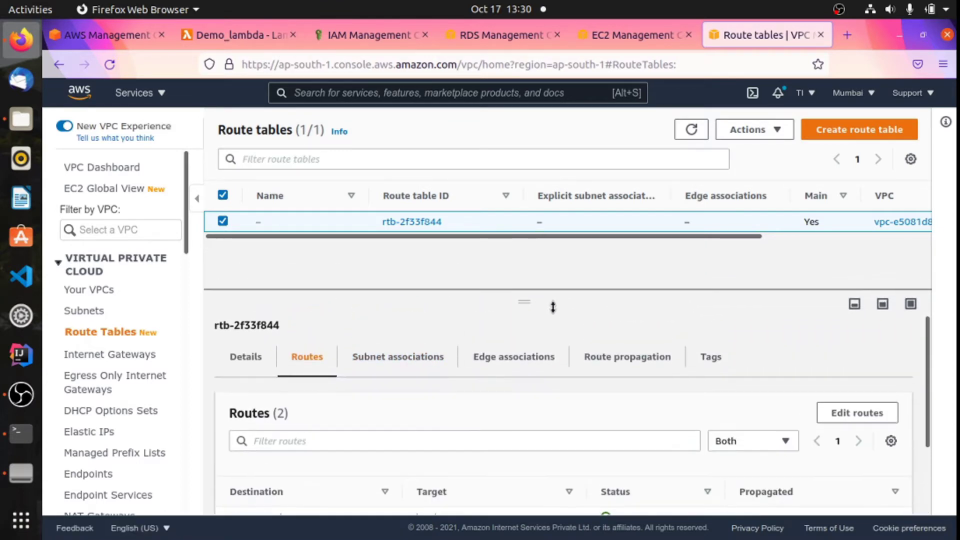
# Create a route table named private-rt-subnet in VPC vpc-e5081d8d
pyautogui.click(833, 133)
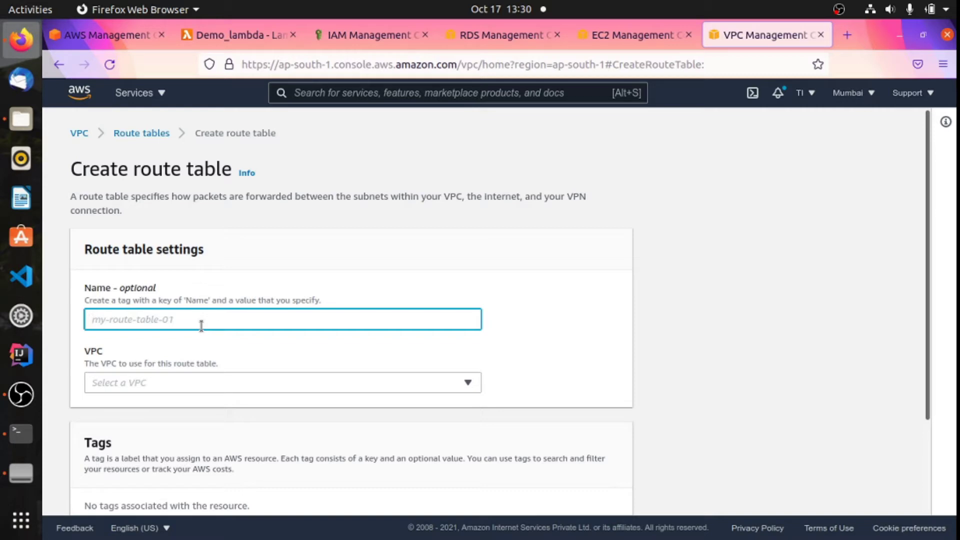
pyautogui.write('private-rt')
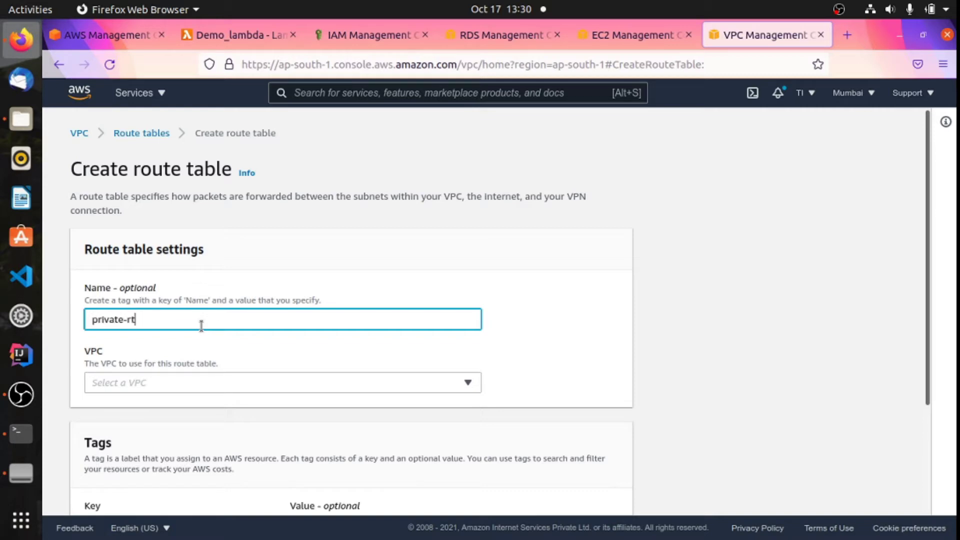
pyautogui.write('-subnet')
pyautogui.click(189, 426)
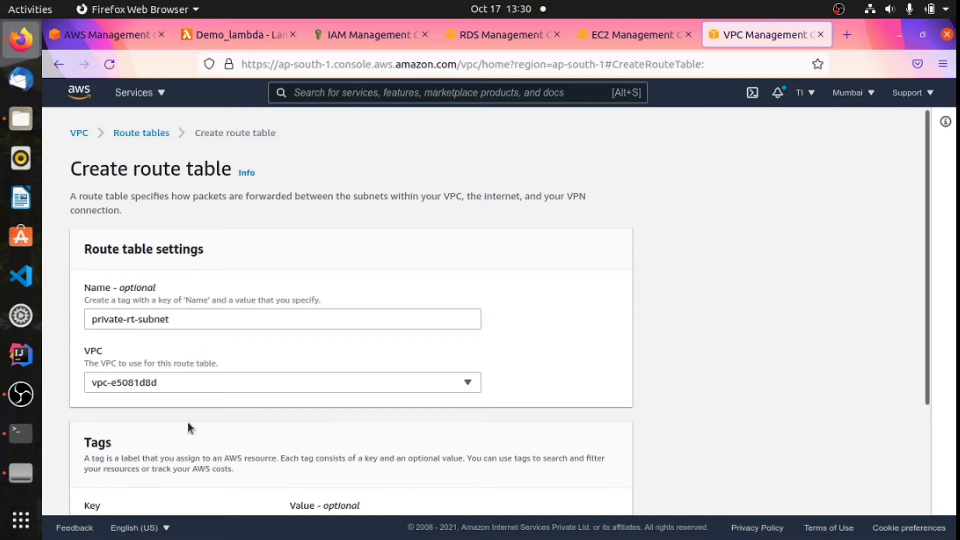
pyautogui.scroll(-5, 563, 388)
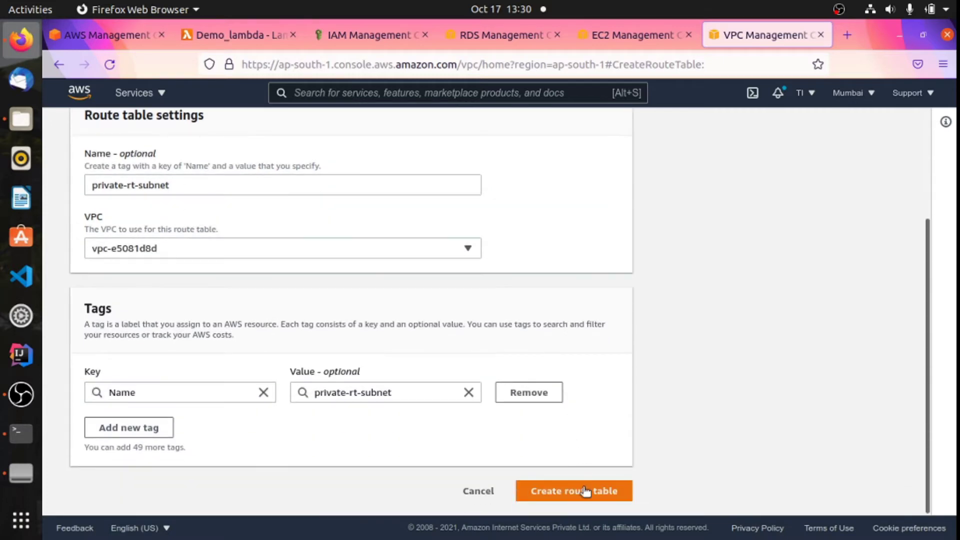
pyautogui.click(575, 491)
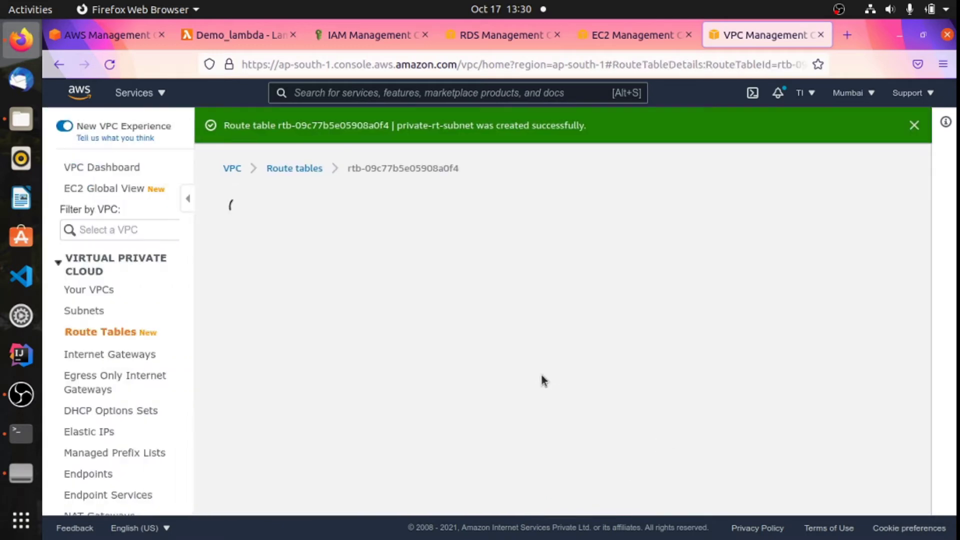
# Associate subnet-9849e3e3 and subnet-c4fd9d88 with the private-rt-subnet route table and save the associations
pyautogui.scroll(-3, 474, 321)
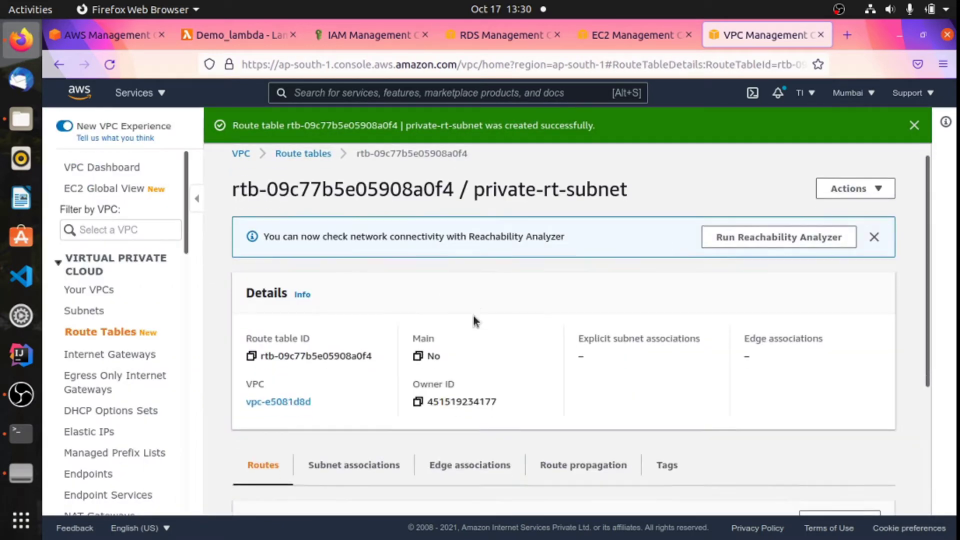
pyautogui.click(361, 337)
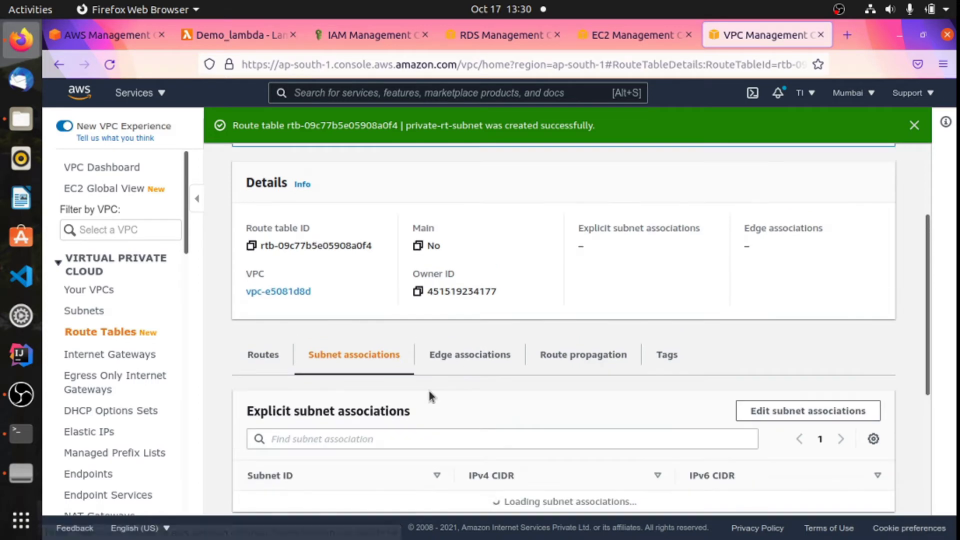
pyautogui.scroll(-4, 428, 398)
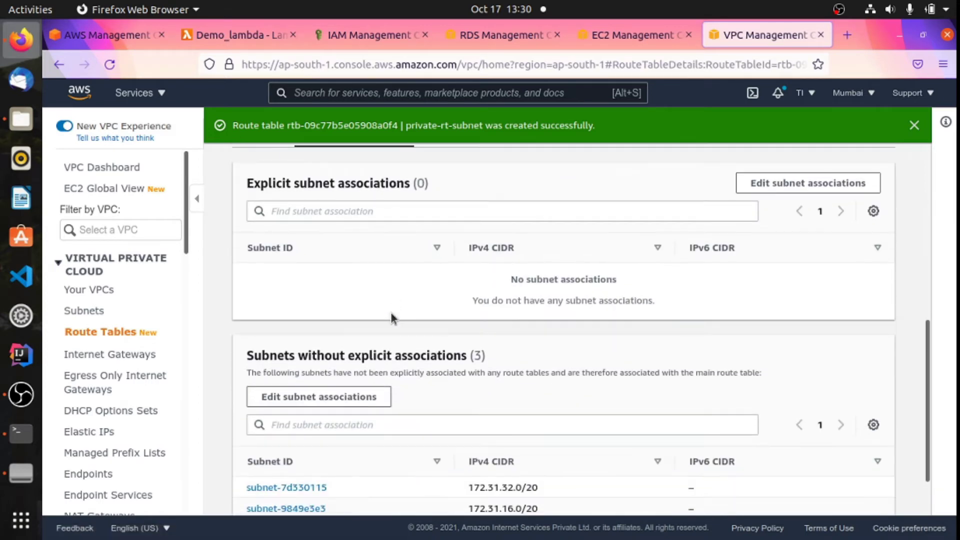
pyautogui.scroll(2, 393, 317)
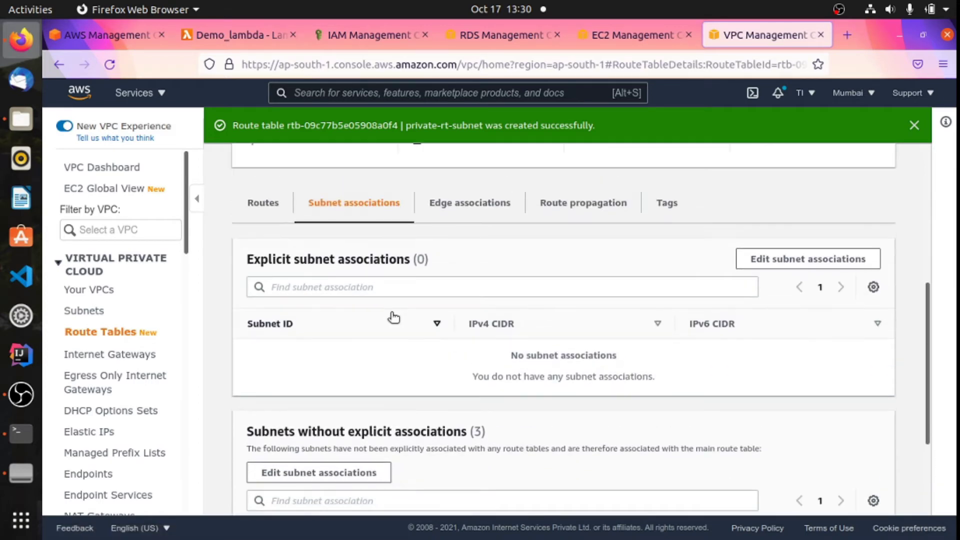
pyautogui.click(835, 258)
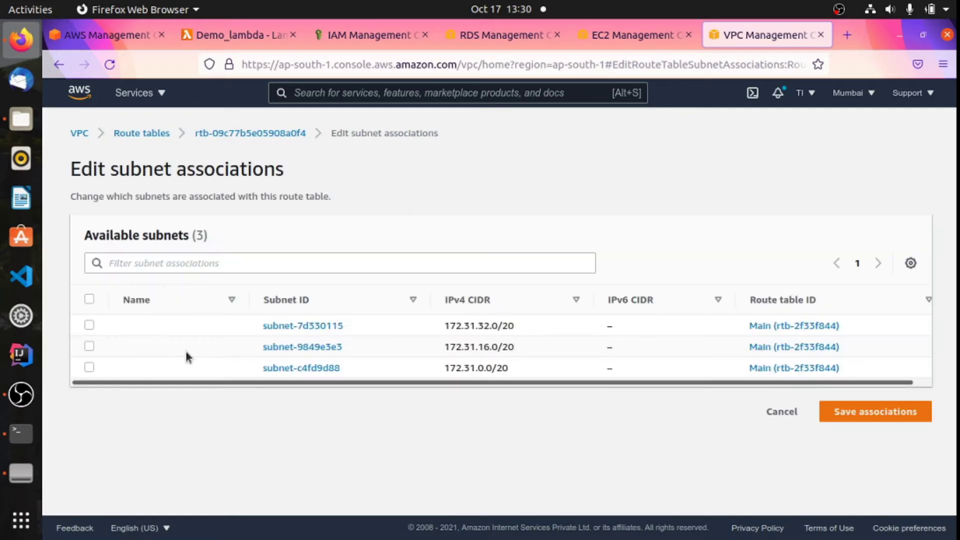
pyautogui.click(89, 346)
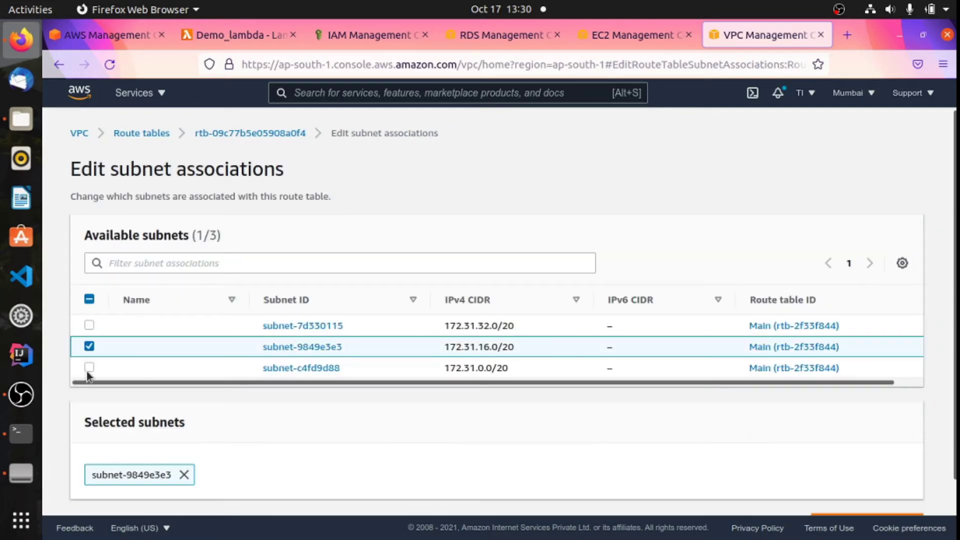
pyautogui.click(89, 367)
pyautogui.scroll(-2, 459, 374)
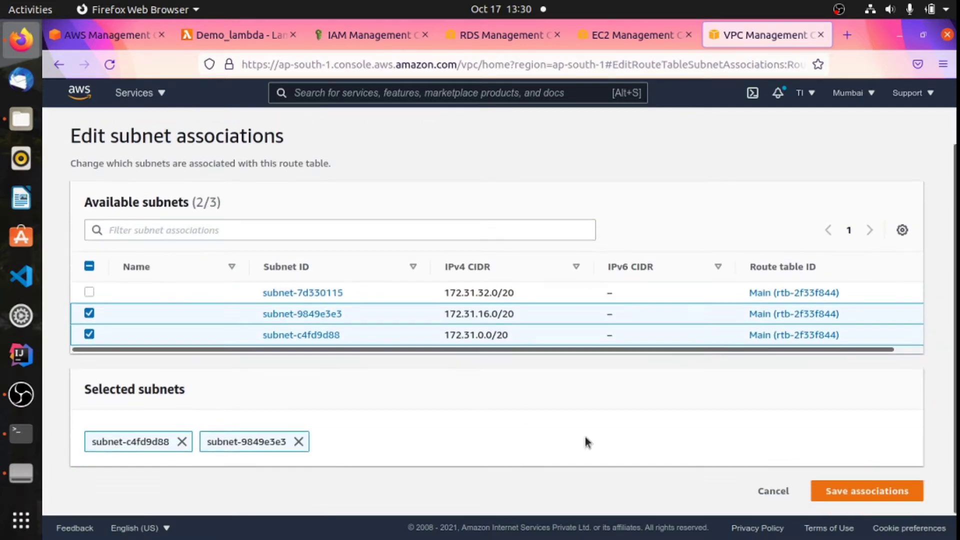
pyautogui.click(835, 490)
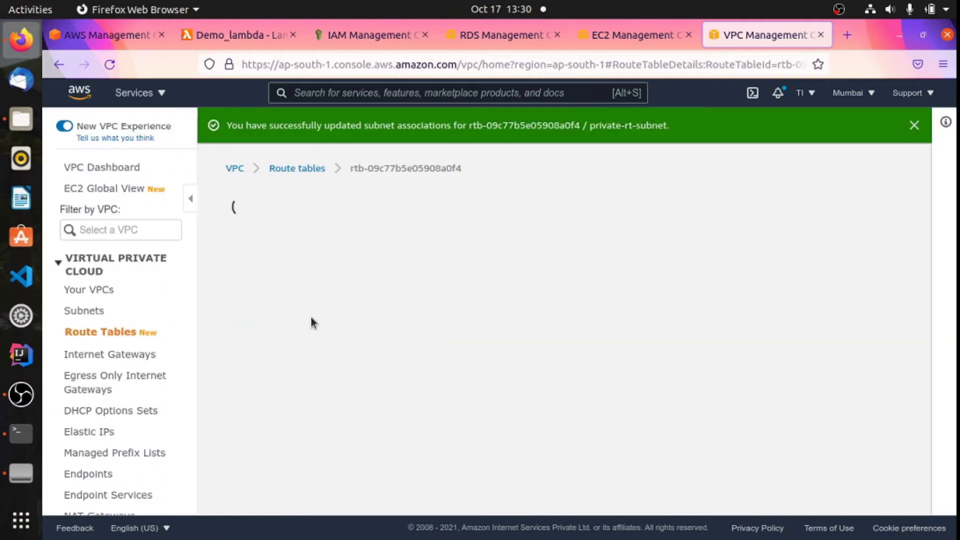
# Review the details and routes of private-rt-subnet, then return to the list of route tables
pyautogui.scroll(-3, 550, 340)
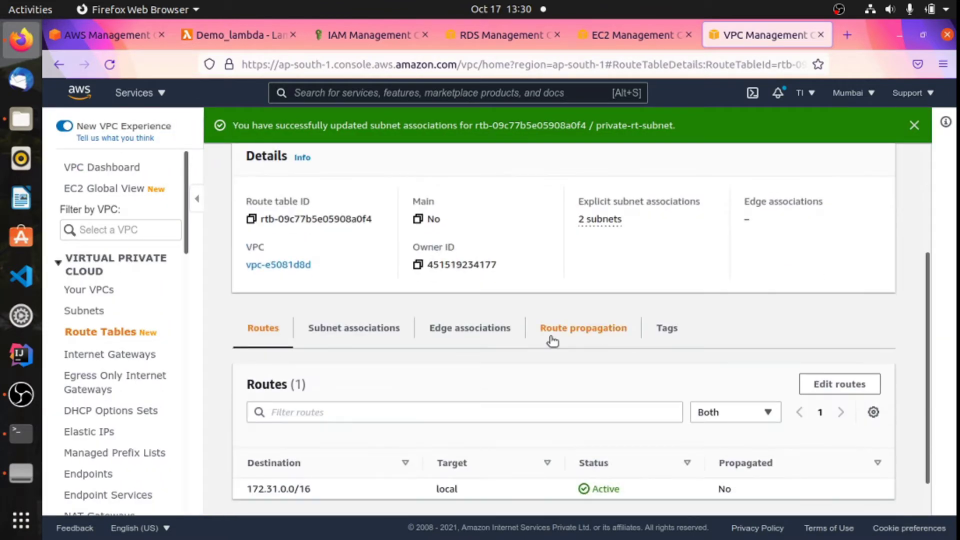
pyautogui.scroll(2, 551, 341)
pyautogui.scroll(-2, 523, 343)
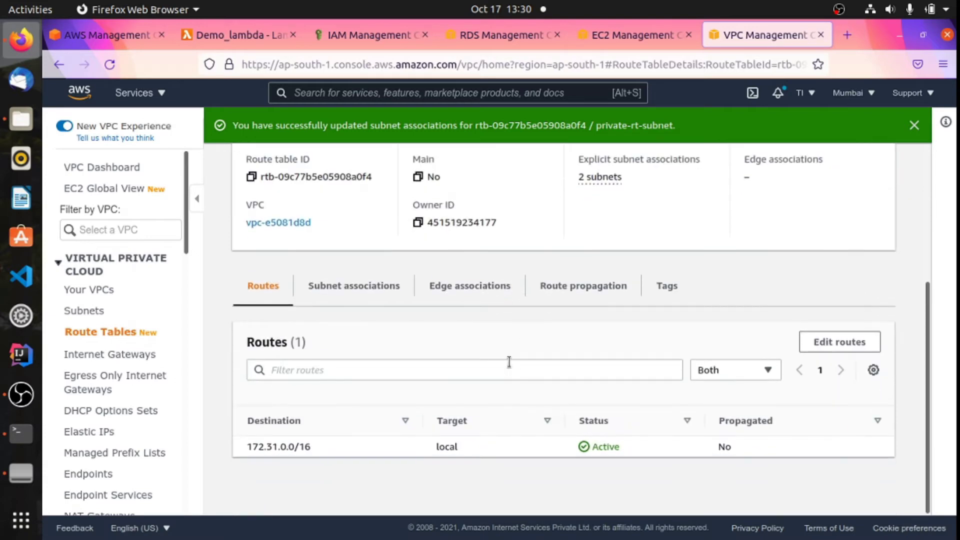
pyautogui.scroll(3, 498, 380)
pyautogui.click(303, 133)
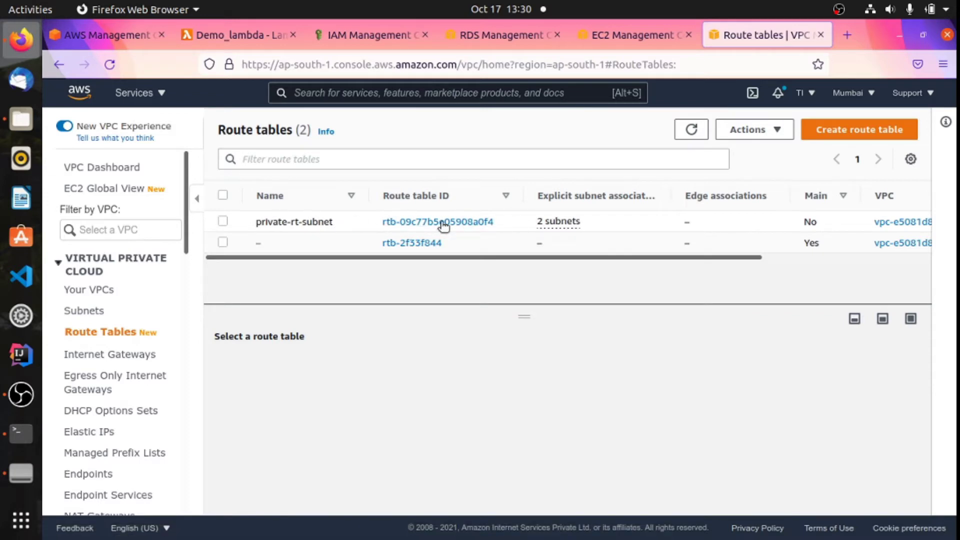
# Check the explicit associations listed for private-rt-subnet and examine the subnet associations of route table rtb-2f33f844
pyautogui.moveTo(528, 220); pyautogui.dragTo(599, 218)
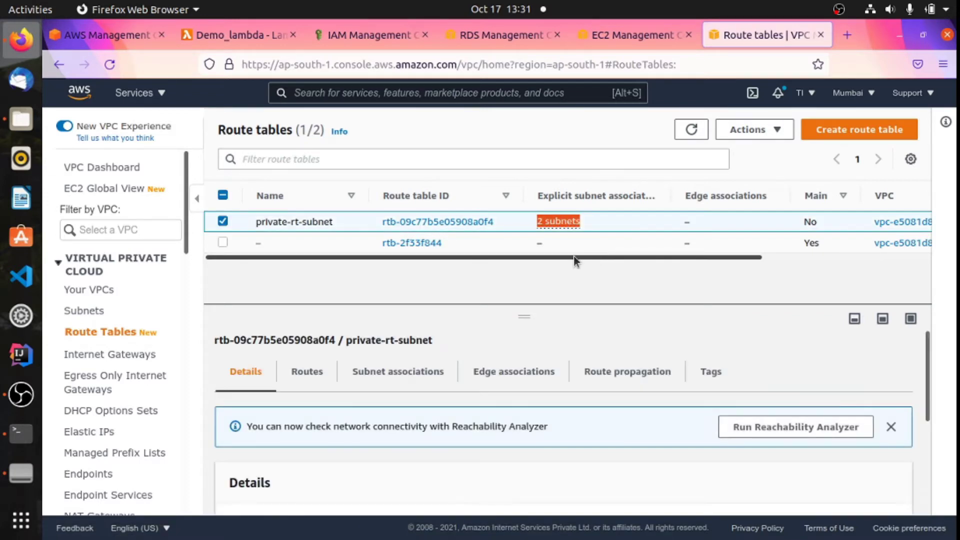
pyautogui.click(222, 221)
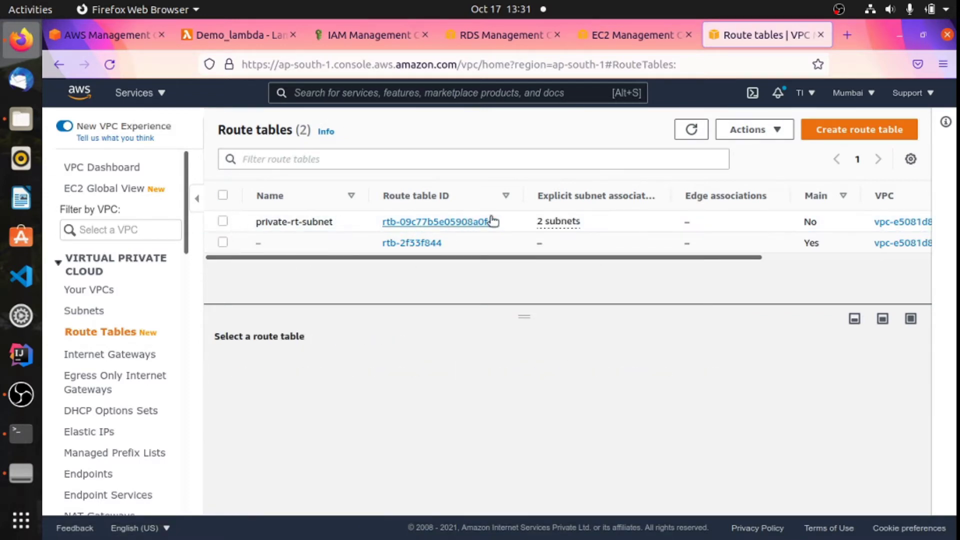
pyautogui.moveTo(527, 220); pyautogui.dragTo(583, 222)
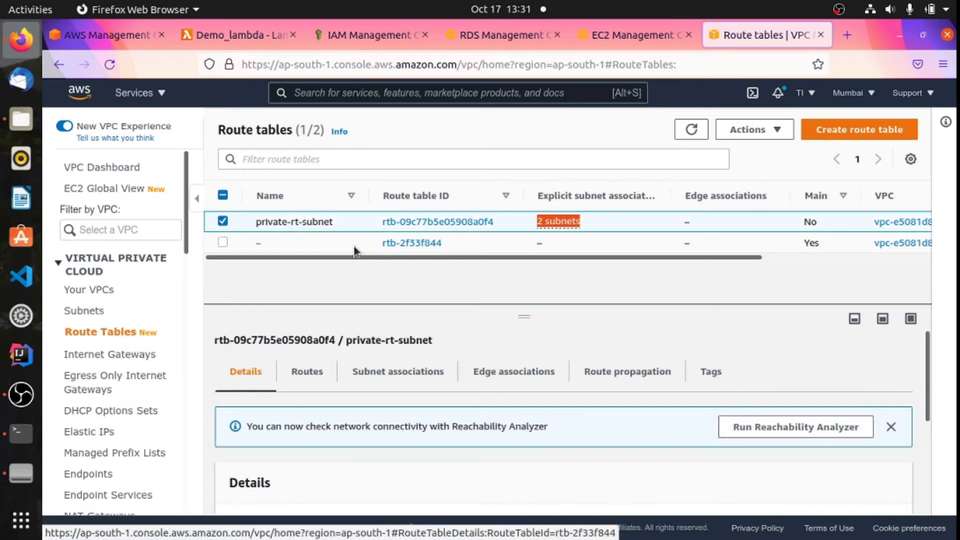
pyautogui.click(223, 243)
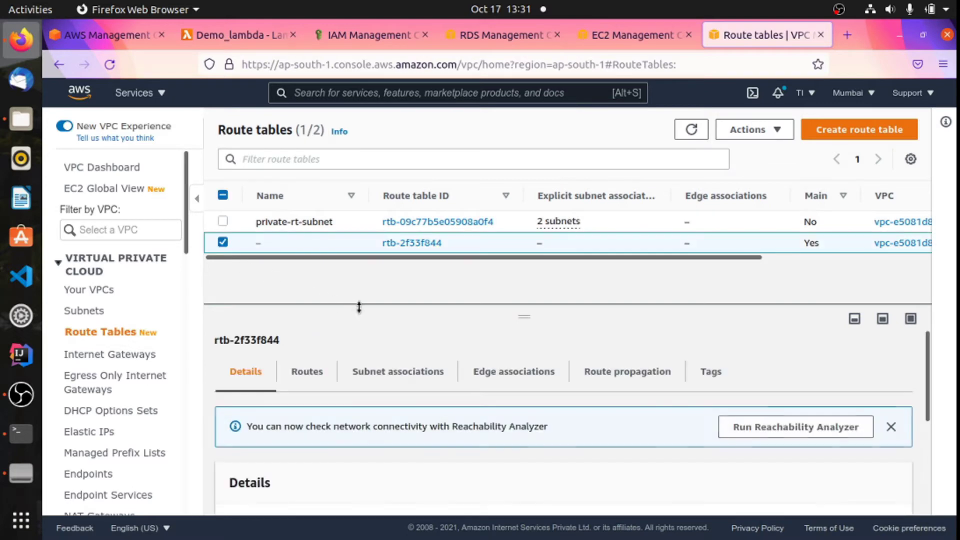
pyautogui.scroll(-2, 398, 365)
pyautogui.scroll(2, 398, 370)
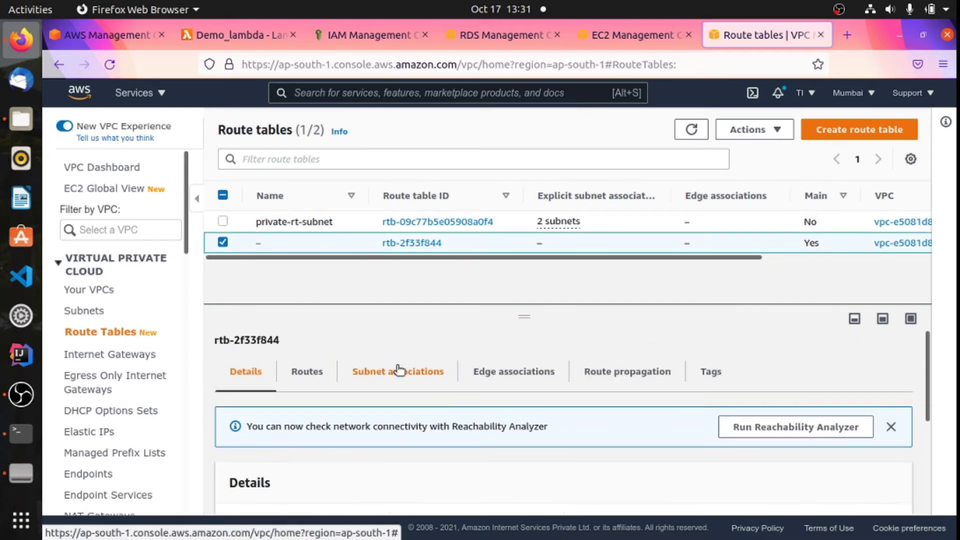
pyautogui.scroll(-5, 422, 414)
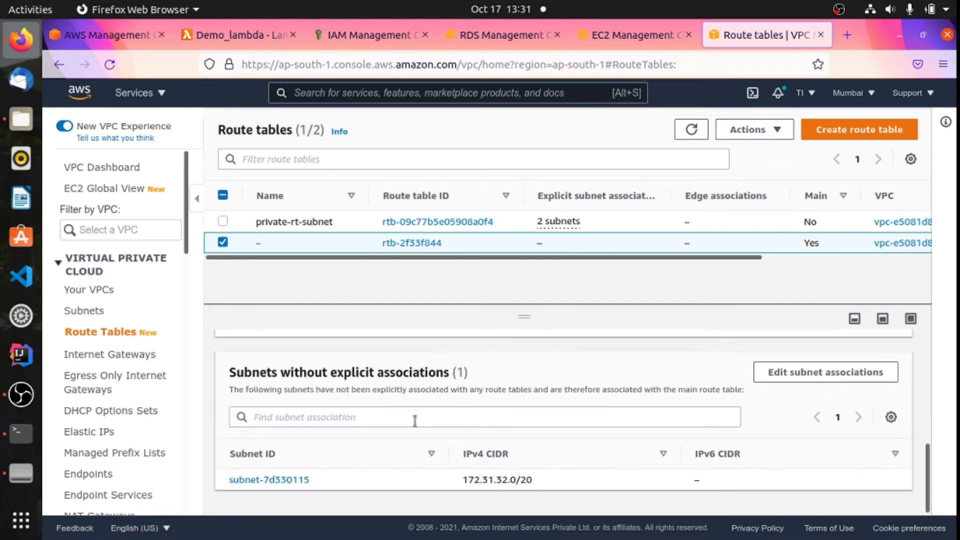
pyautogui.scroll(3, 353, 463)
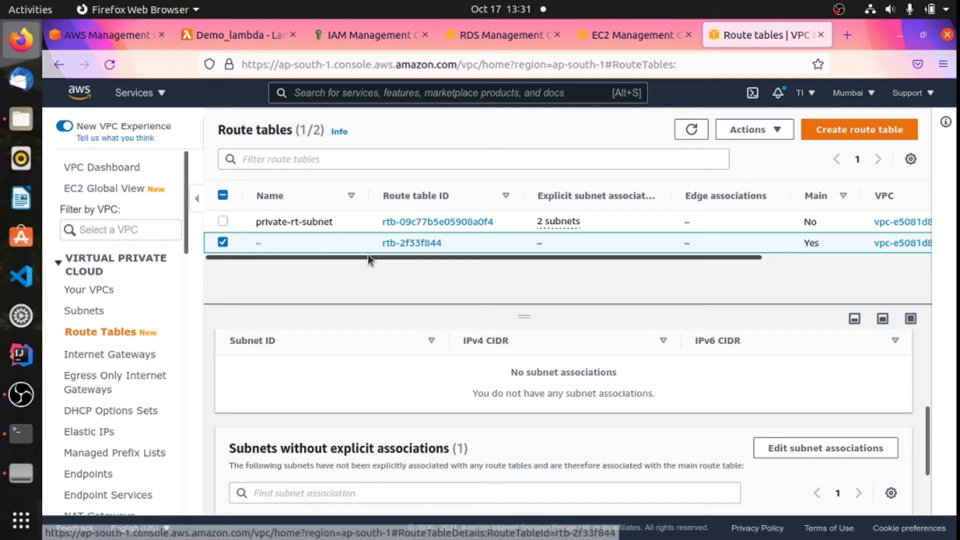
pyautogui.scroll(3, 345, 360)
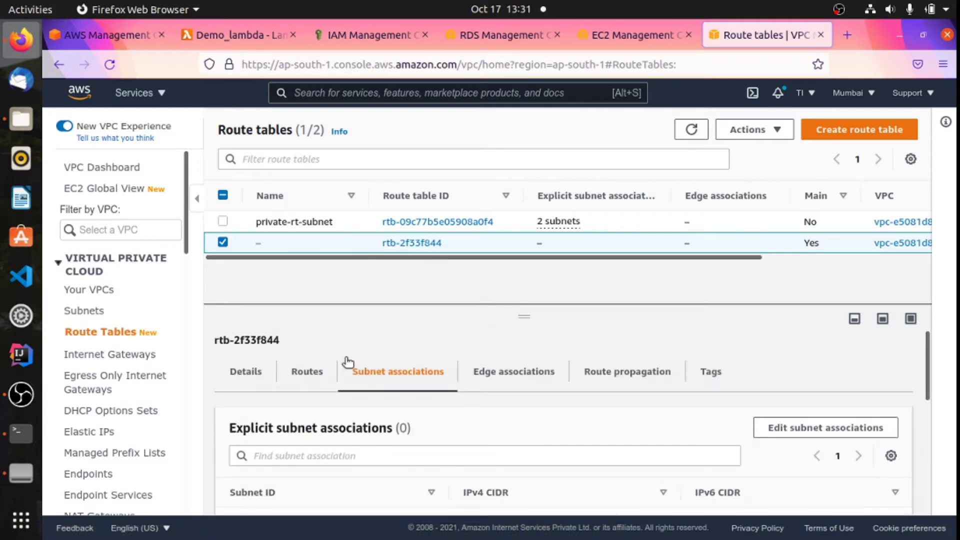
# Select the private-rt-subnet route table and examine its explicit subnet associations and the subnets without explicit associations
pyautogui.click(223, 241)
pyautogui.click(223, 220)
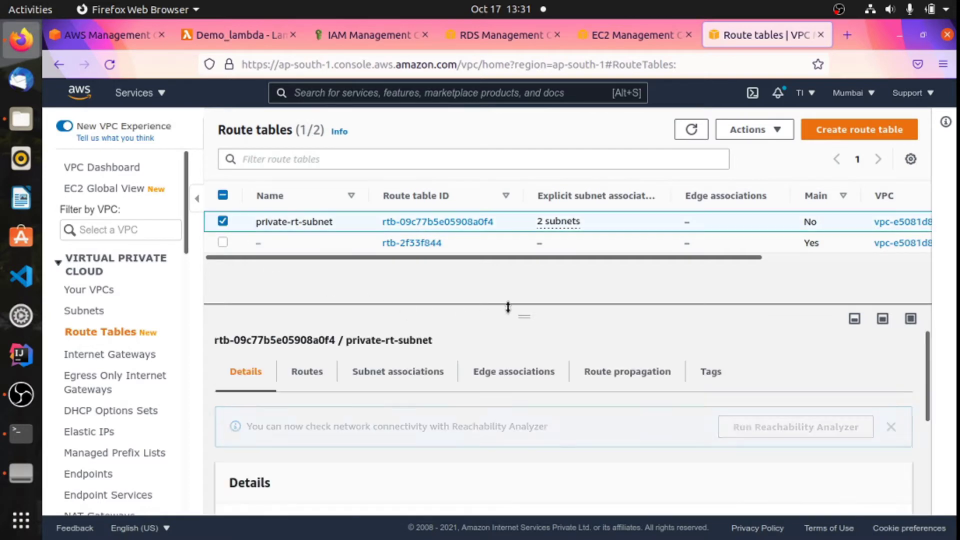
pyautogui.scroll(-5, 439, 388)
pyautogui.scroll(3, 425, 390)
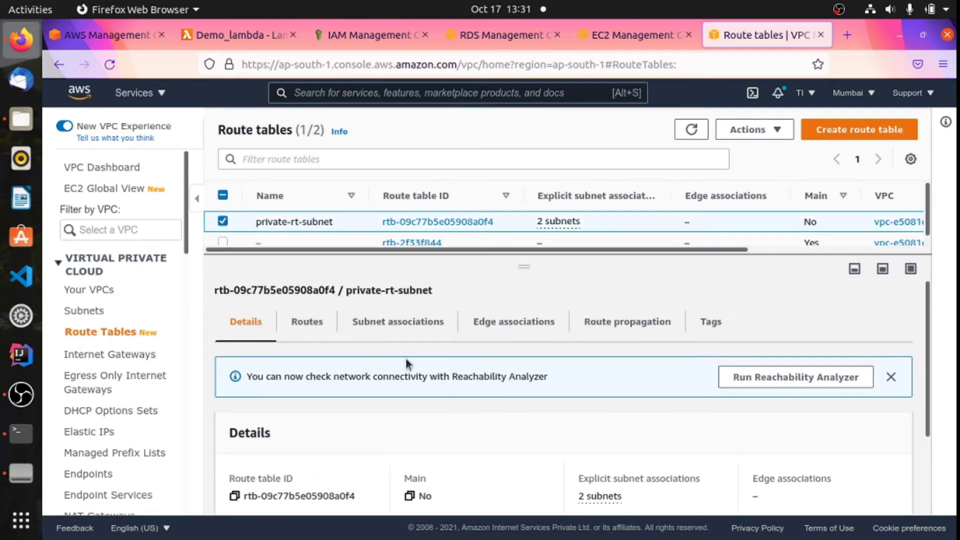
pyautogui.click(416, 327)
pyautogui.scroll(-3, 502, 407)
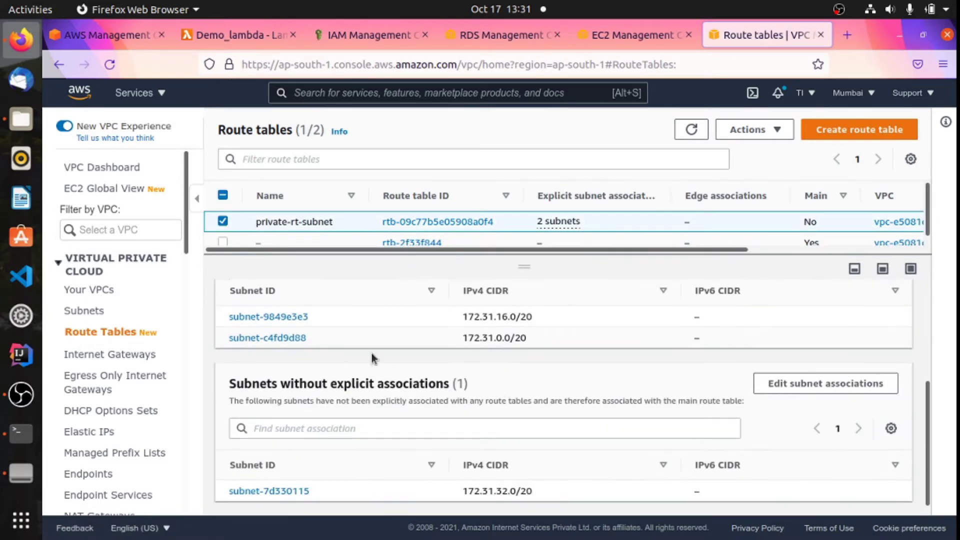
pyautogui.scroll(3, 331, 428)
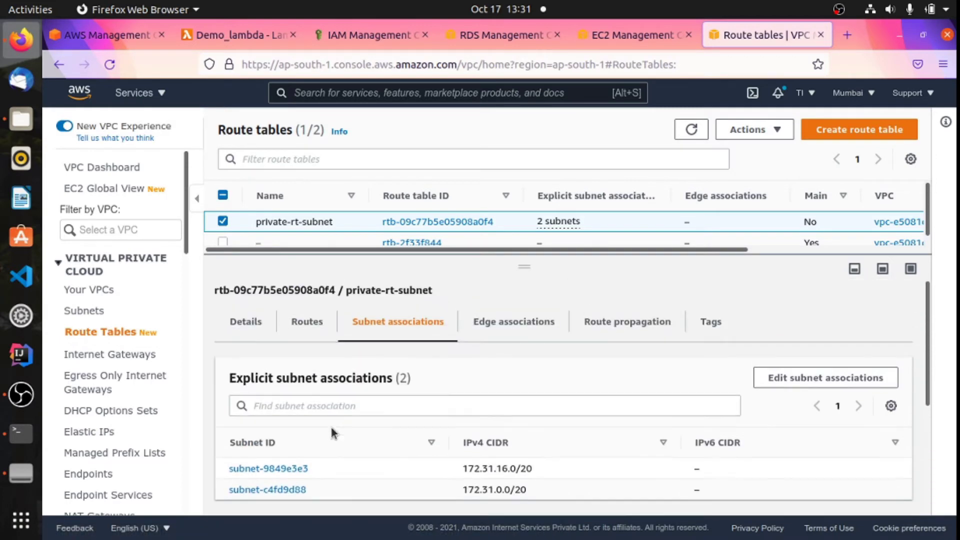
# Examine the routes and route target of private-rt-subnet, then recheck its subnet associations
pyautogui.click(304, 324)
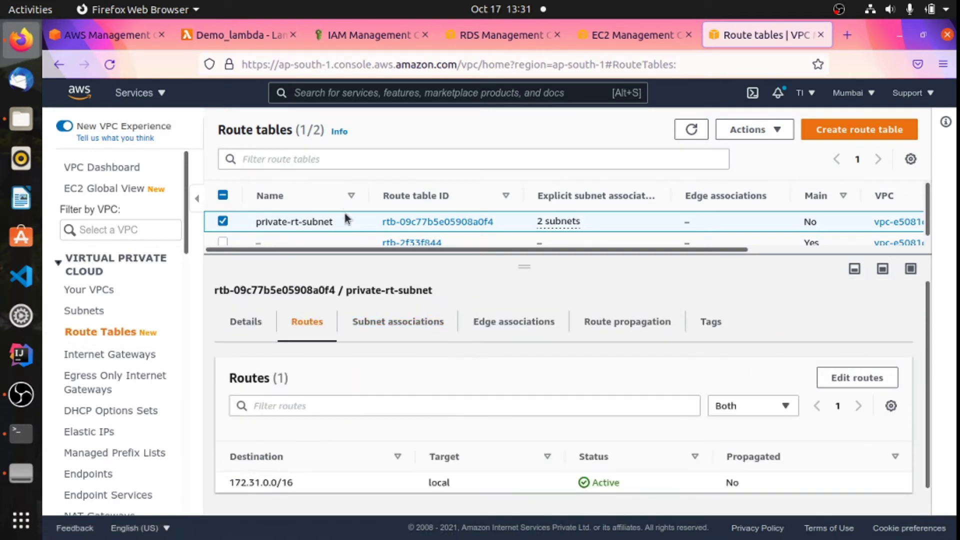
pyautogui.scroll(-1, 402, 429)
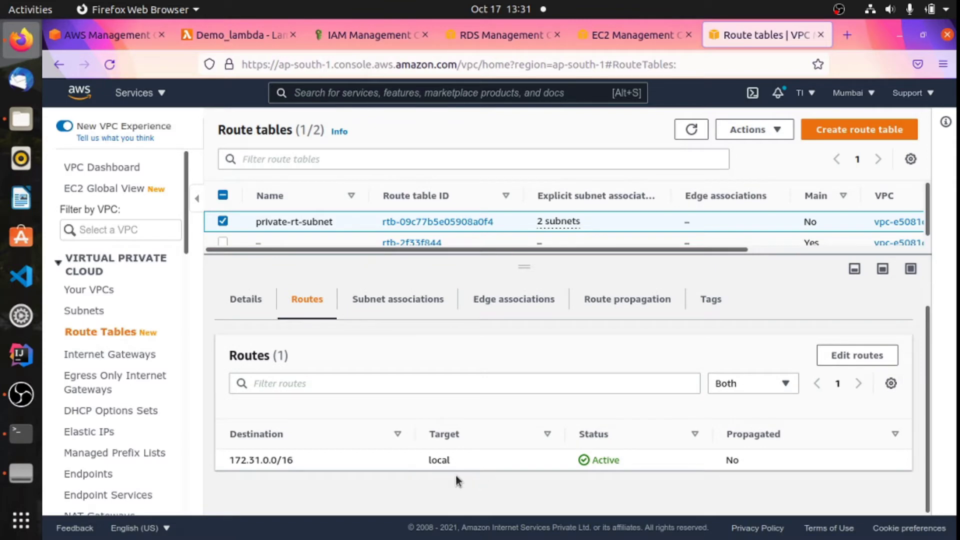
pyautogui.moveTo(422, 459); pyautogui.dragTo(562, 463)
pyautogui.click(533, 464)
pyautogui.click(386, 302)
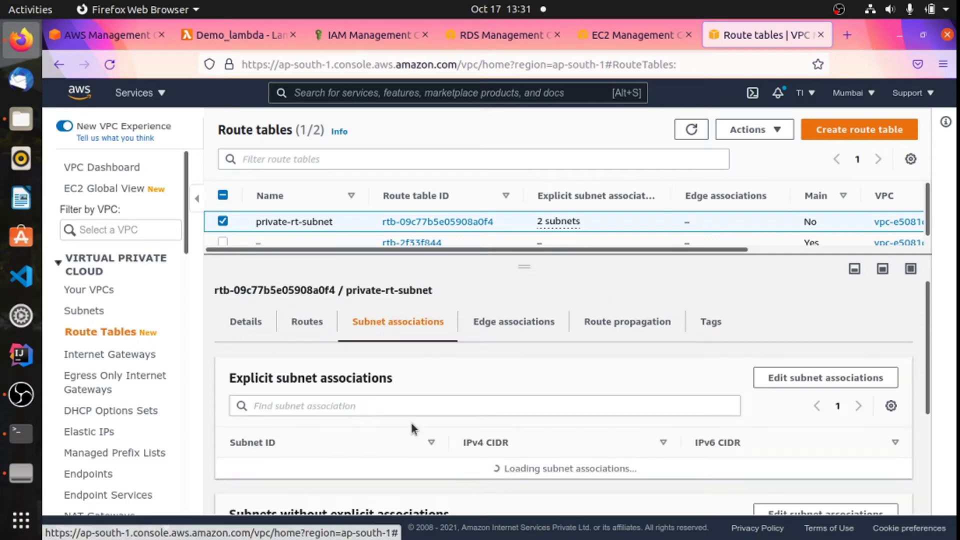
pyautogui.scroll(-3, 412, 428)
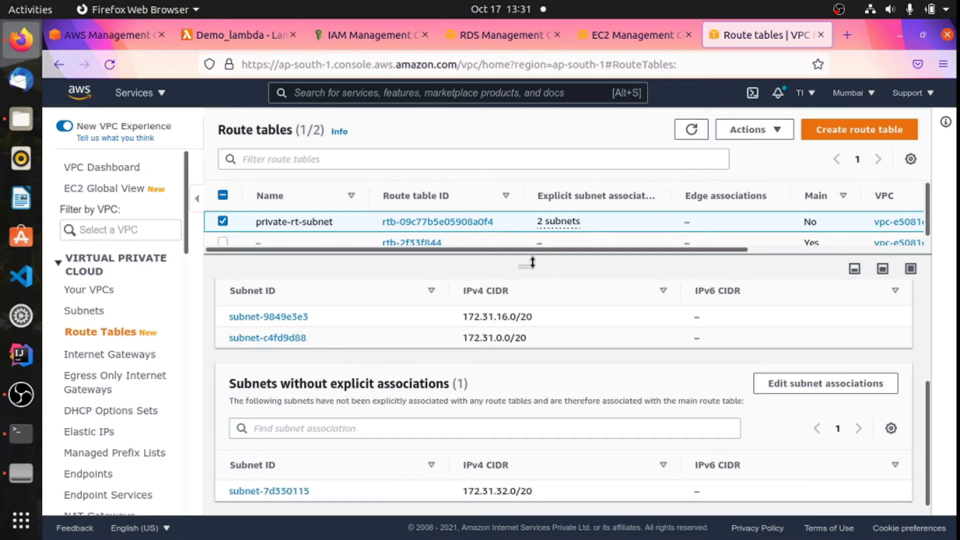
pyautogui.moveTo(532, 262); pyautogui.dragTo(534, 300)
# Switch to the RDS console and open the private-rds-mysql instance for modification
pyautogui.click(493, 35)
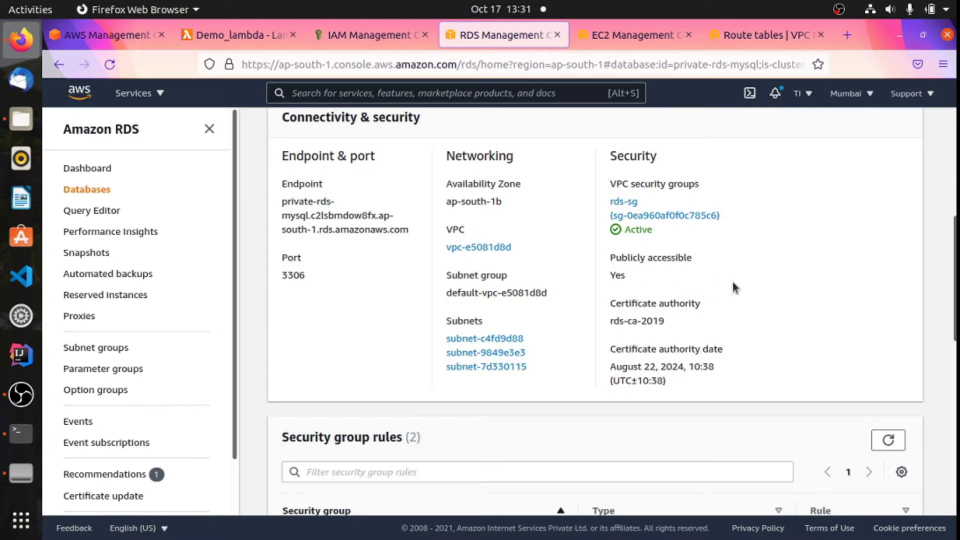
pyautogui.scroll(6, 733, 282)
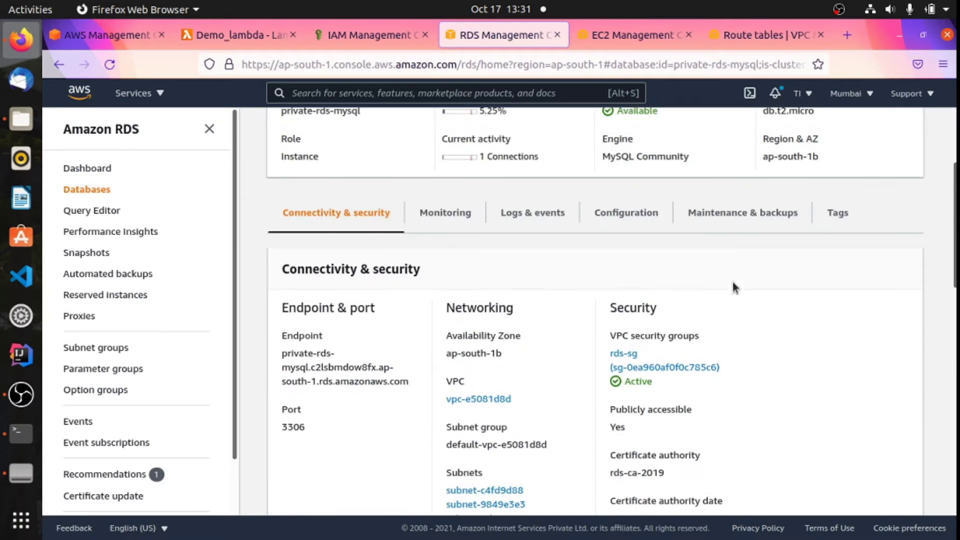
pyautogui.click(801, 160)
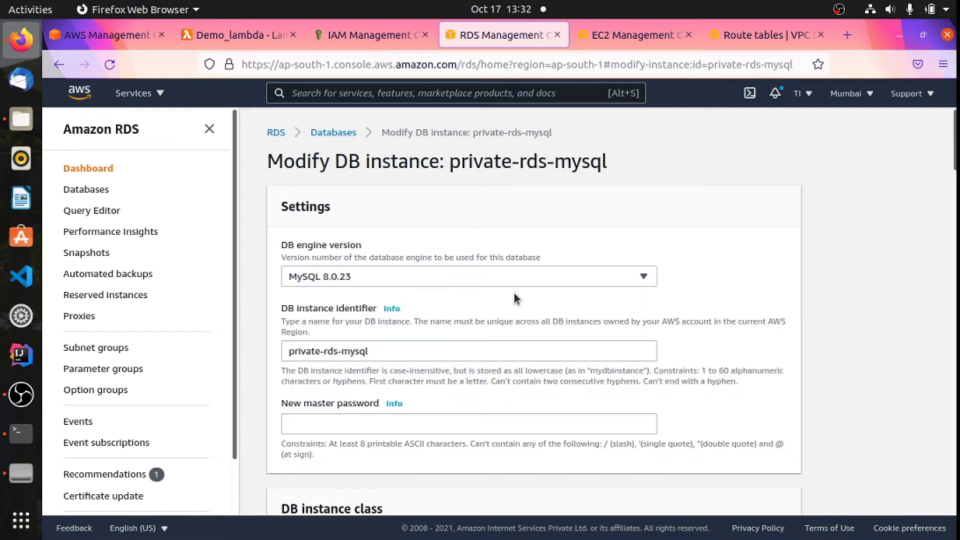
# Expand the additional connectivity configuration and set public access to Not publicly accessible
pyautogui.scroll(-5, 362, 342)
pyautogui.scroll(-3, 358, 347)
pyautogui.scroll(-12, 406, 347)
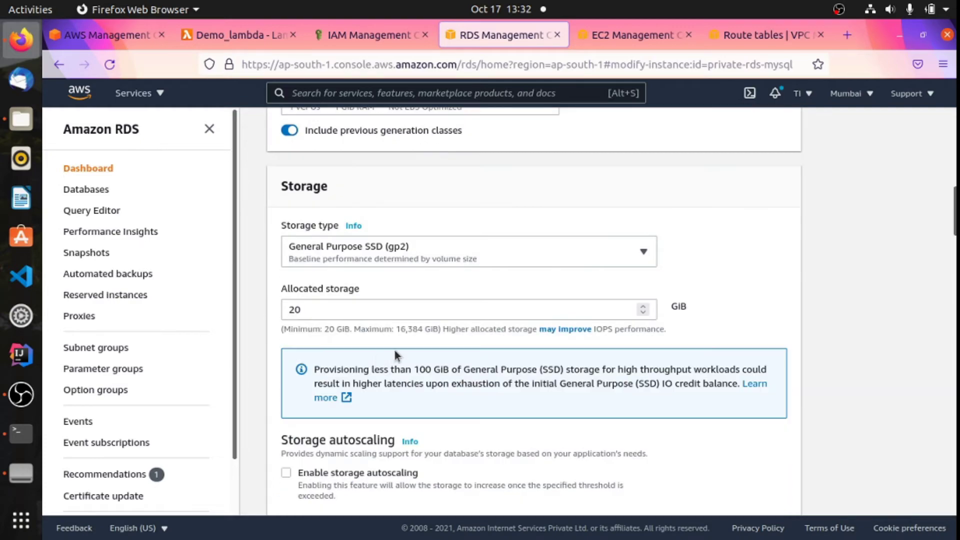
pyautogui.scroll(10, 321, 404)
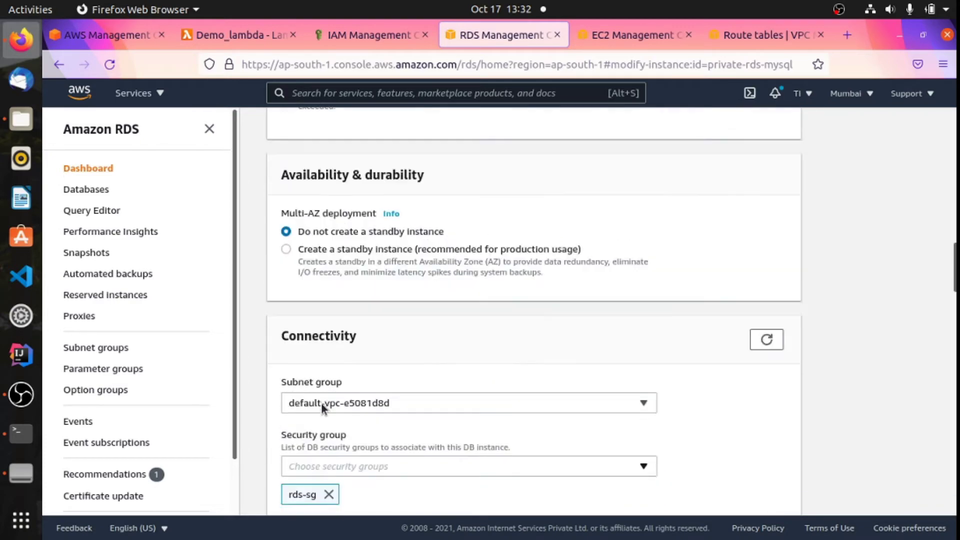
pyautogui.scroll(-20, 292, 404)
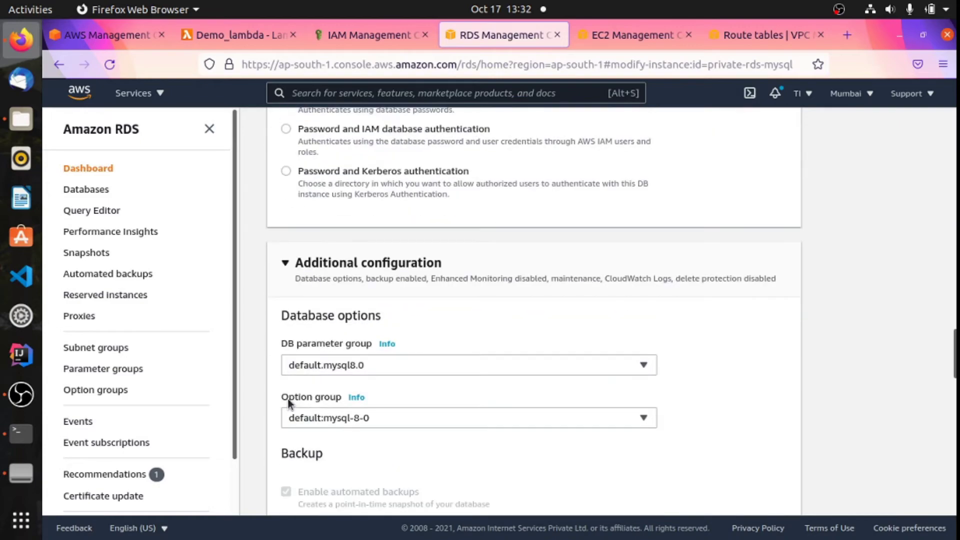
pyautogui.click(283, 273)
pyautogui.scroll(9, 310, 312)
pyautogui.scroll(-3, 310, 312)
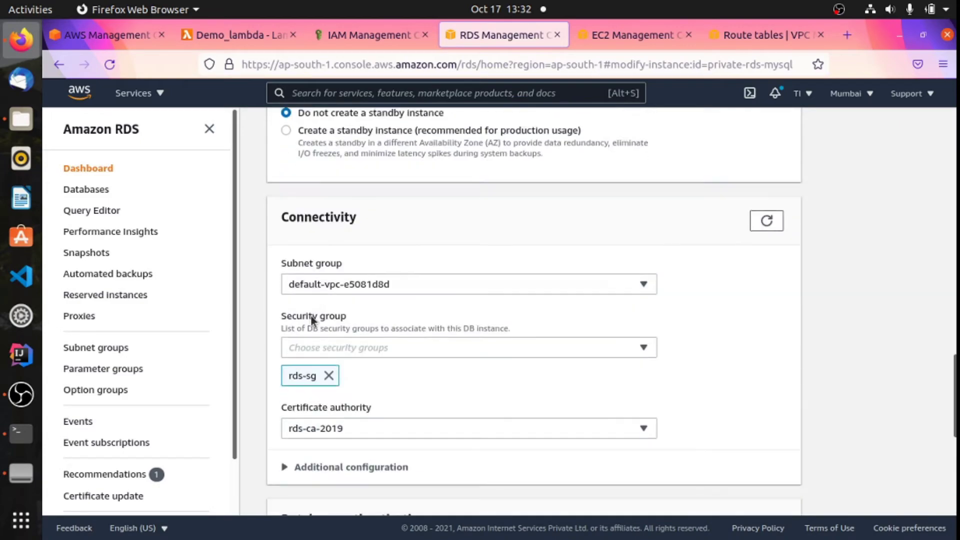
pyautogui.click(281, 446)
pyautogui.scroll(-3, 475, 444)
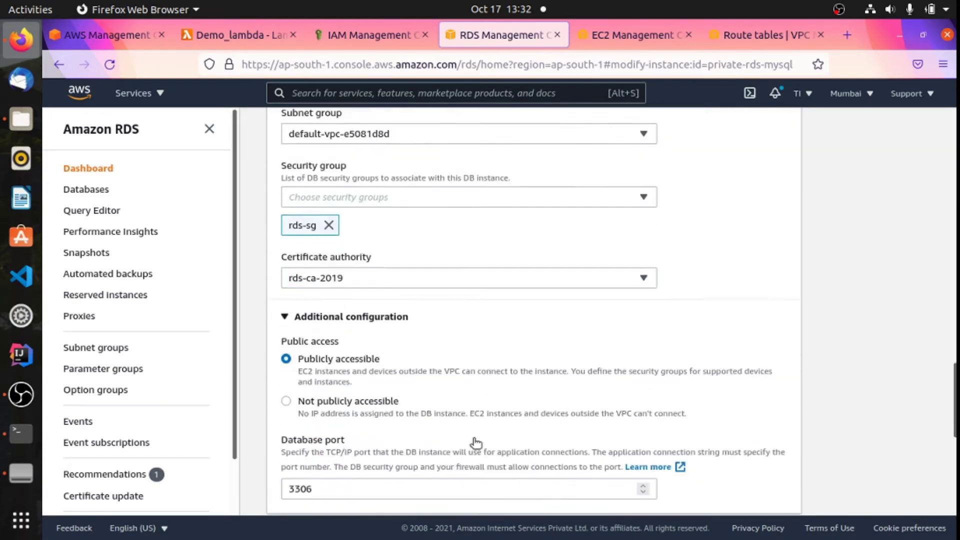
pyautogui.click(333, 384)
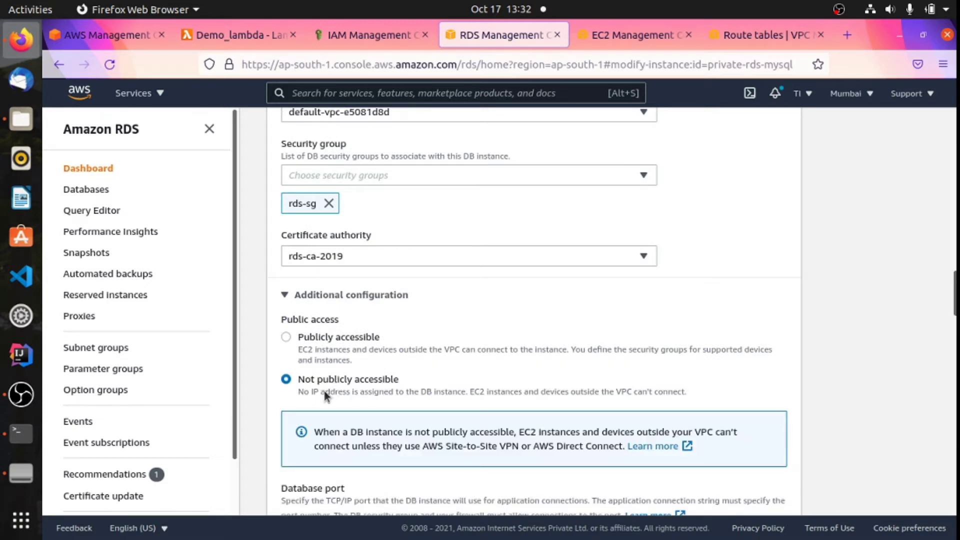
# Read the notice about non-public access, then submit the private-rds-mysql modification with the Apply immediately option
pyautogui.scroll(-3, 325, 390)
pyautogui.moveTo(311, 277); pyautogui.dragTo(629, 278)
pyautogui.click(686, 279)
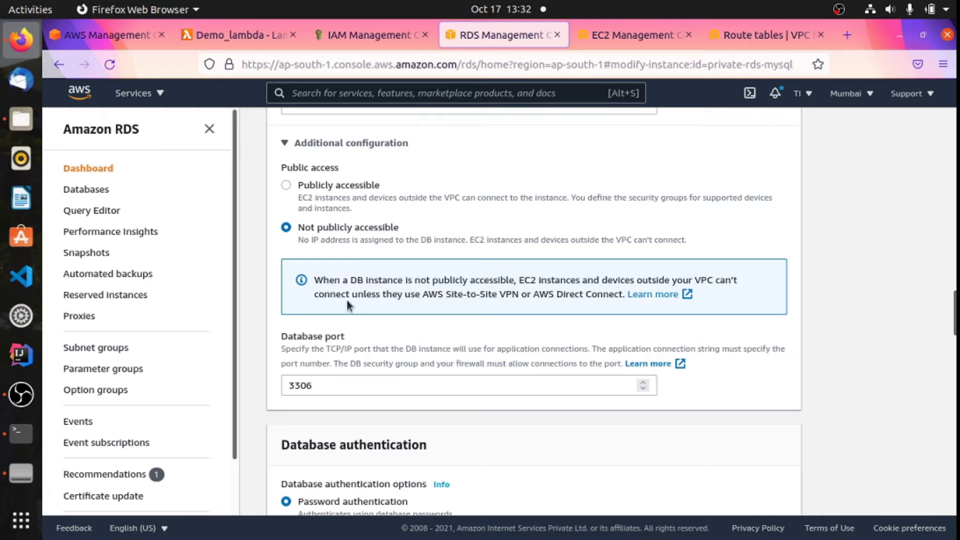
pyautogui.moveTo(316, 295); pyautogui.dragTo(589, 294)
pyautogui.click(829, 303)
pyautogui.scroll(-20, 319, 228)
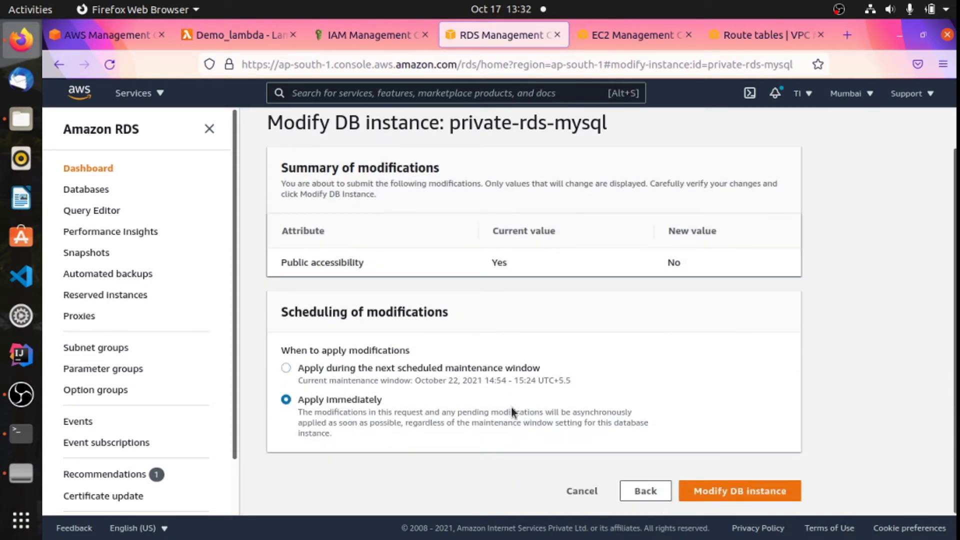
pyautogui.click(745, 481)
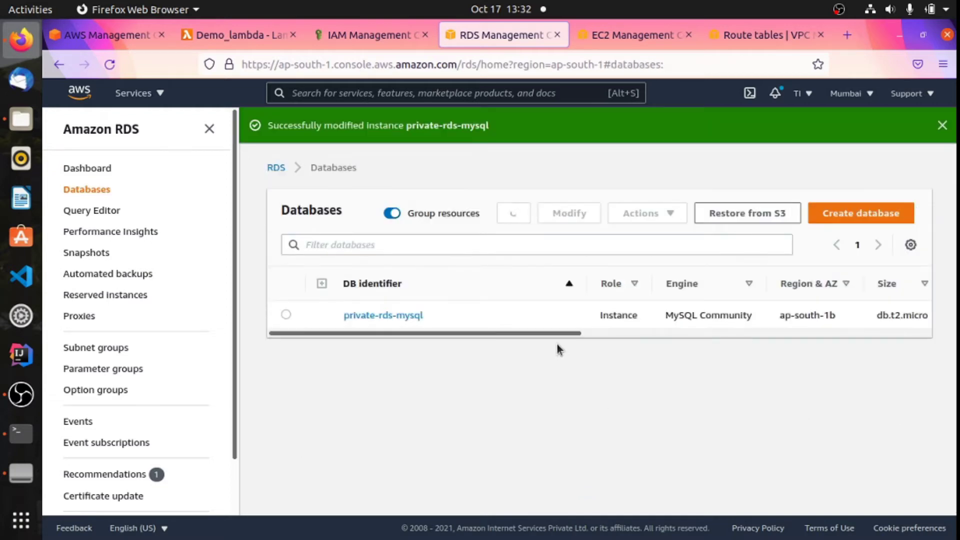
# Refresh the database list and check the status of private-rds-mysql
pyautogui.moveTo(557, 343); pyautogui.dragTo(618, 338)
pyautogui.hscroll(5, 604, 335)
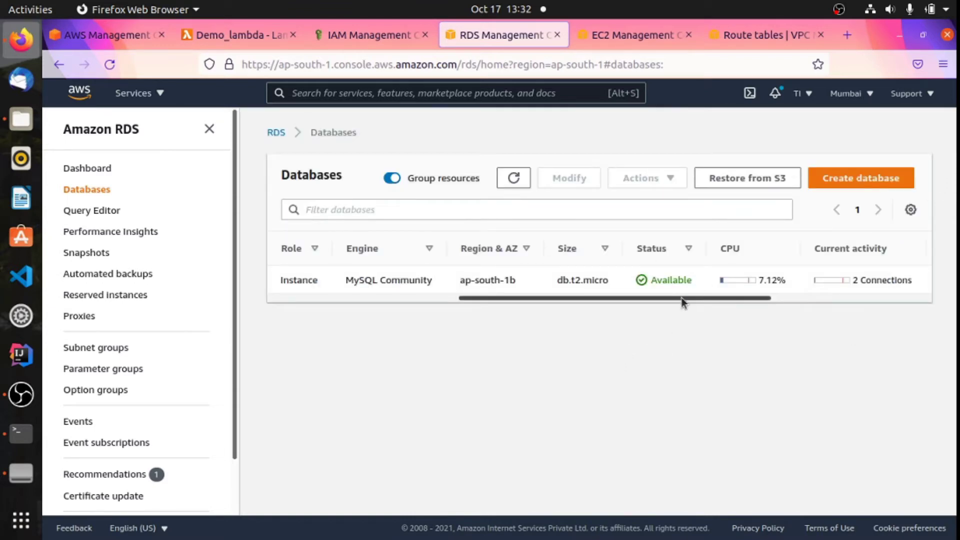
pyautogui.moveTo(682, 298); pyautogui.dragTo(711, 301)
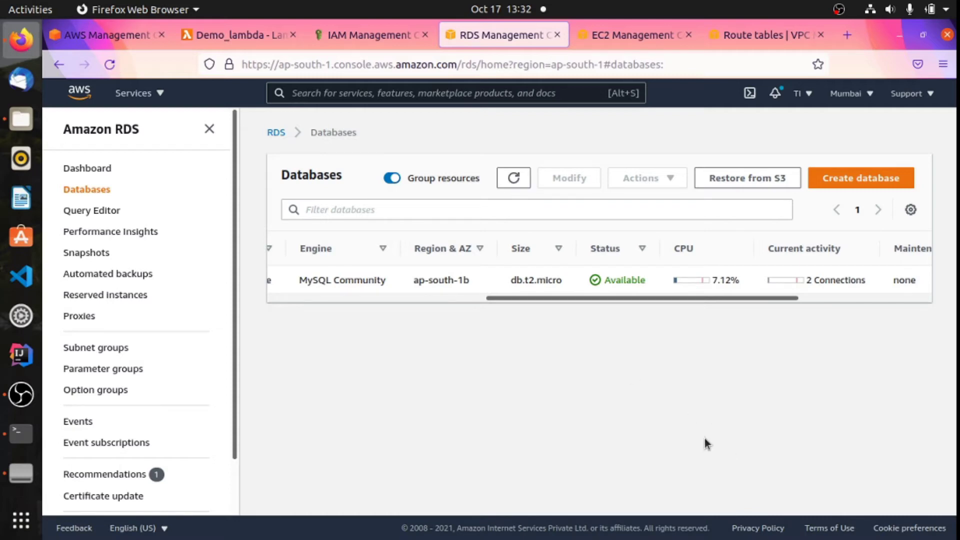
pyautogui.click(110, 64)
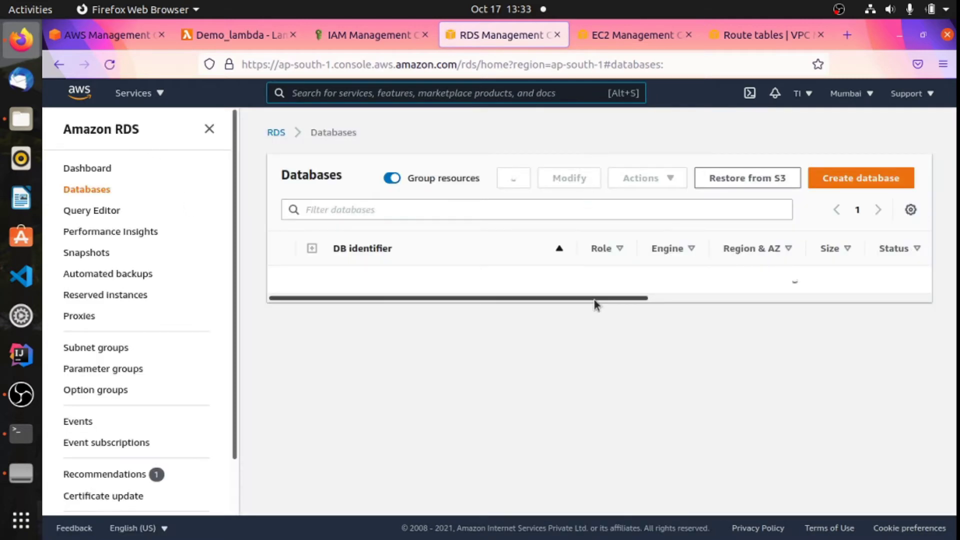
pyautogui.moveTo(594, 299); pyautogui.dragTo(796, 303)
pyautogui.click(518, 183)
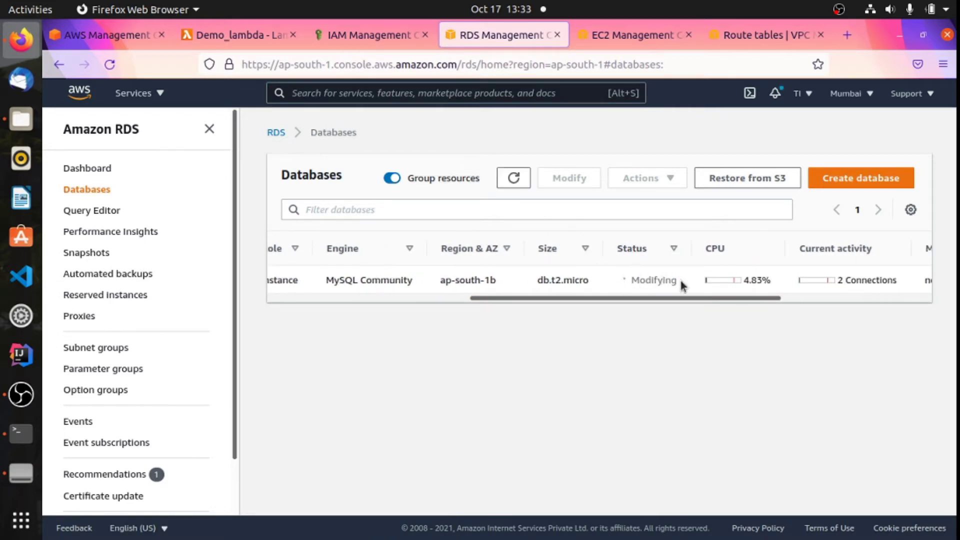
pyautogui.doubleClick(650, 280)
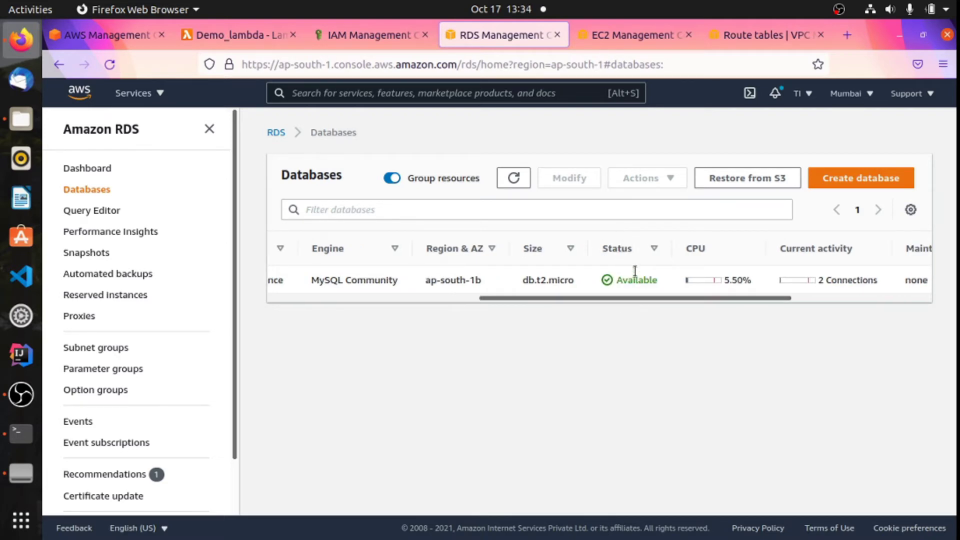
pyautogui.doubleClick(650, 281)
# Open the private-rds-mysql details and check its public accessibility under Connectivity & security
pyautogui.moveTo(581, 299); pyautogui.dragTo(259, 302)
pyautogui.click(354, 280)
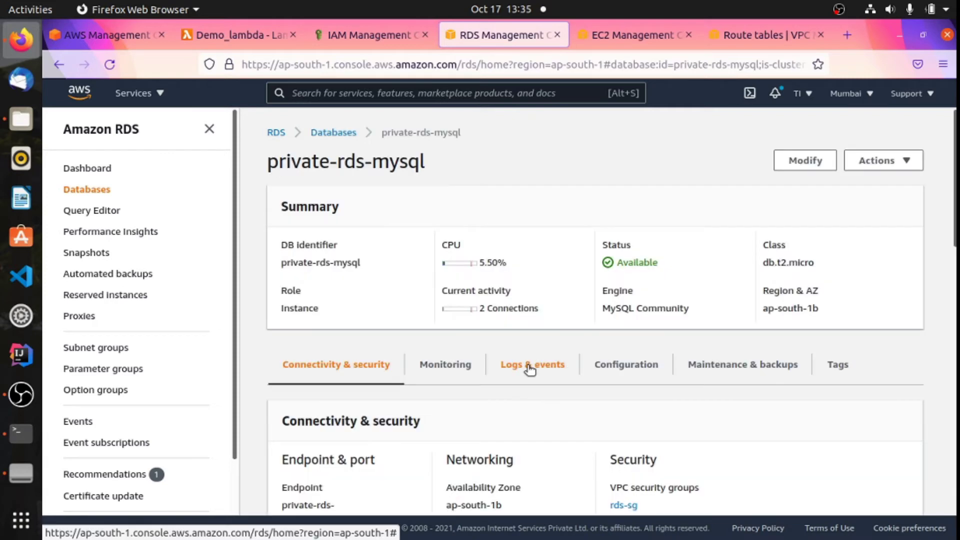
pyautogui.scroll(-5, 528, 370)
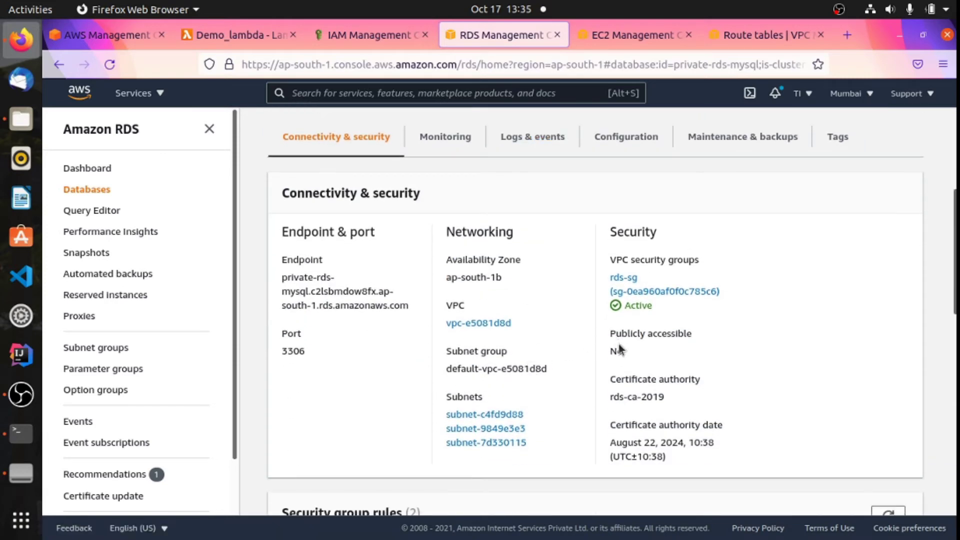
# Examine the Publicly accessible value in the Security details of private-rds-mysql
pyautogui.tripleClick(627, 360)
pyautogui.moveTo(627, 355); pyautogui.dragTo(590, 332)
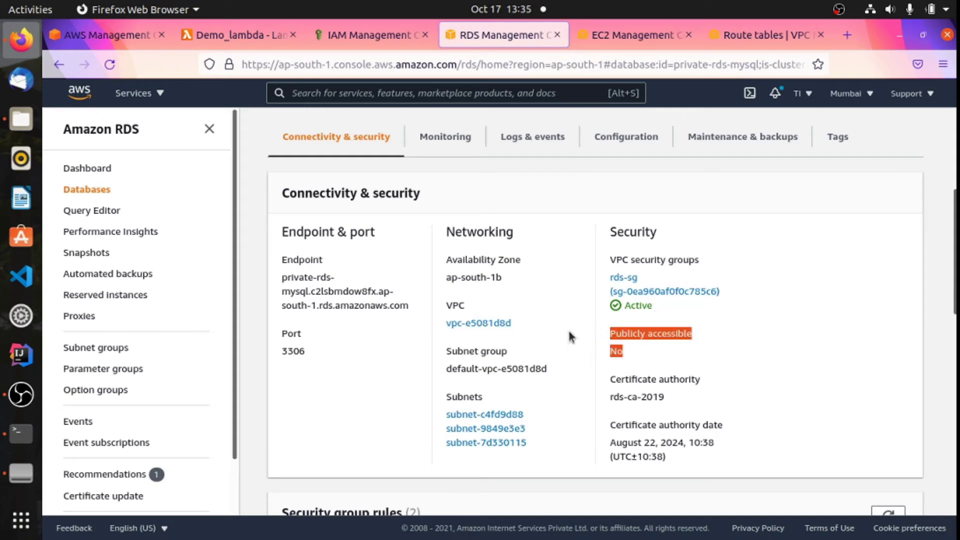
pyautogui.click(620, 332)
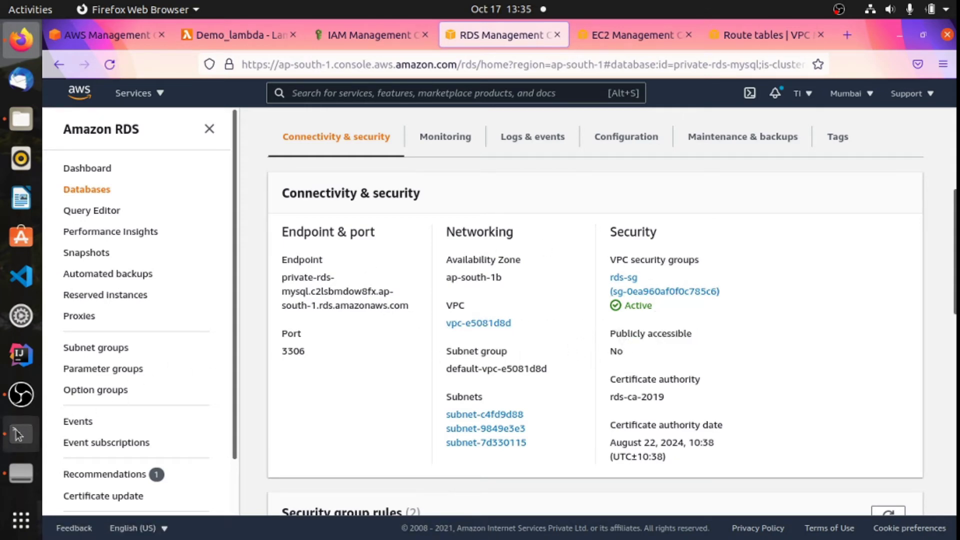
# Switch to the terminal and rerun "select * from user;" in the open MySQL session
pyautogui.click(21, 433)
pyautogui.press('Up')
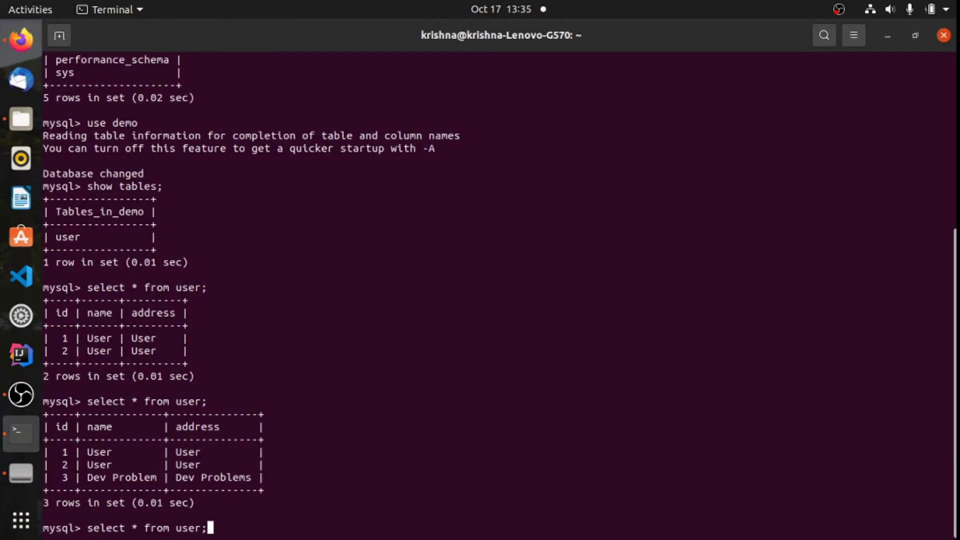
pyautogui.press('Return')
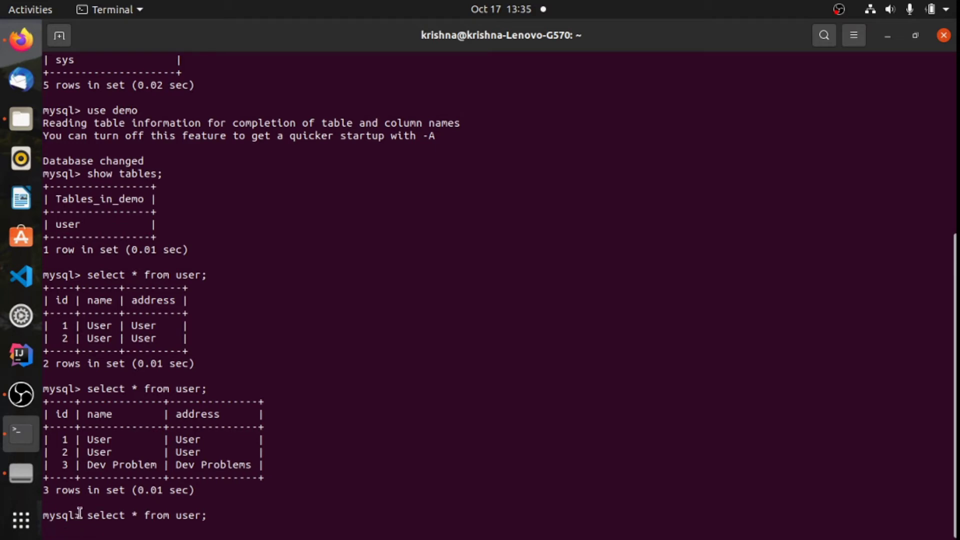
pyautogui.press('Return')
# Switch back to Firefox and run the test of the Demo_lambda function
pyautogui.click(5, 41)
pyautogui.click(255, 38)
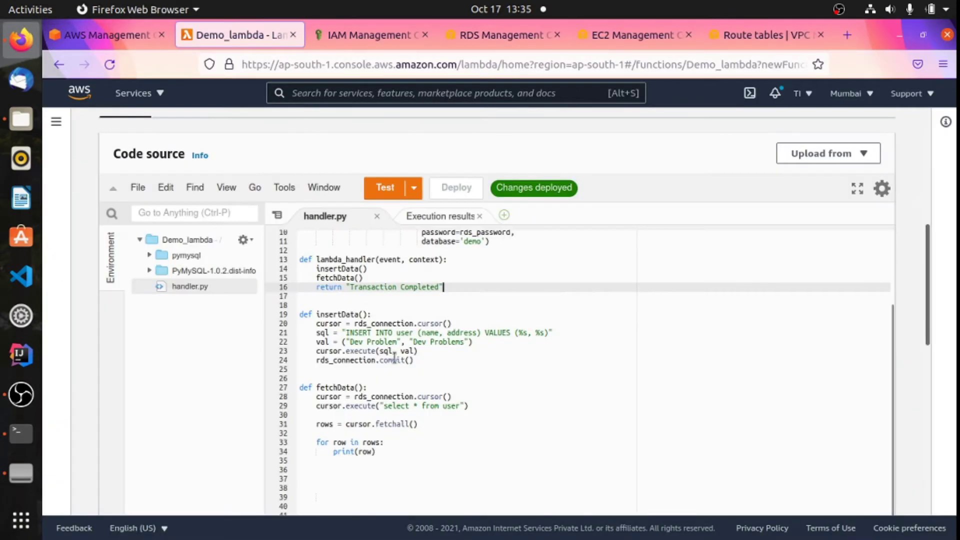
pyautogui.click(384, 188)
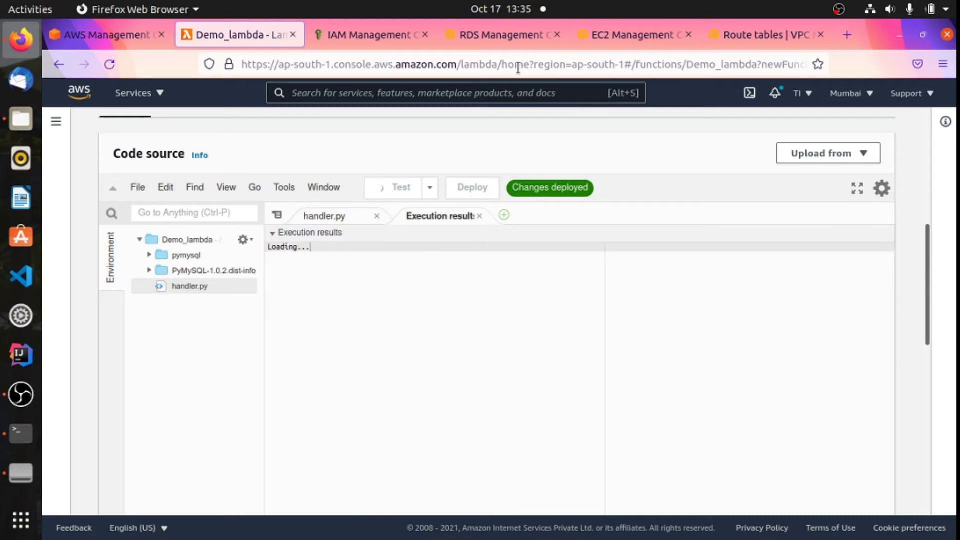
# Return to the private-rds-mysql details in RDS and recheck its public accessibility setting
pyautogui.click(509, 41)
pyautogui.moveTo(627, 342); pyautogui.dragTo(608, 325)
pyautogui.click(615, 332)
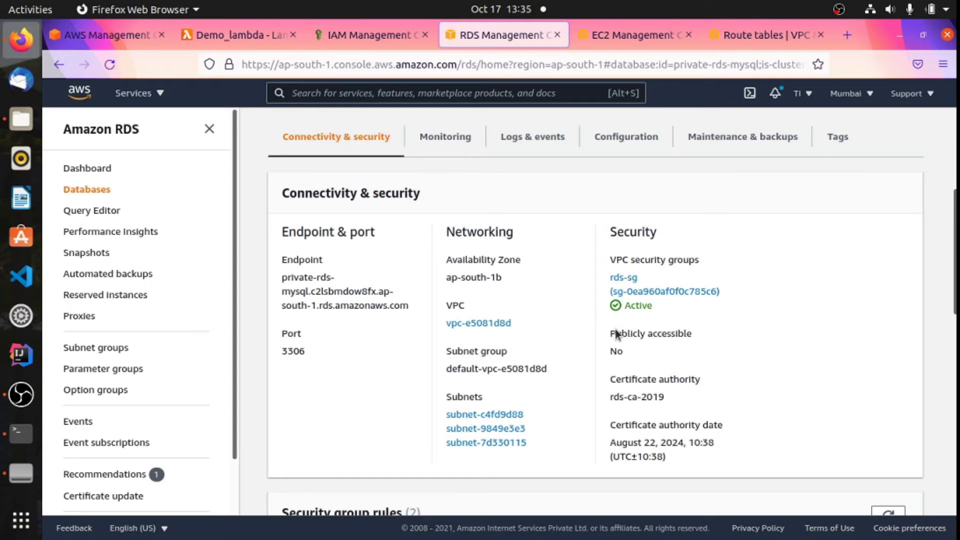
# Open the lambda-sg security group, review its inbound and outbound rules, and return to the security group list
pyautogui.click(611, 30)
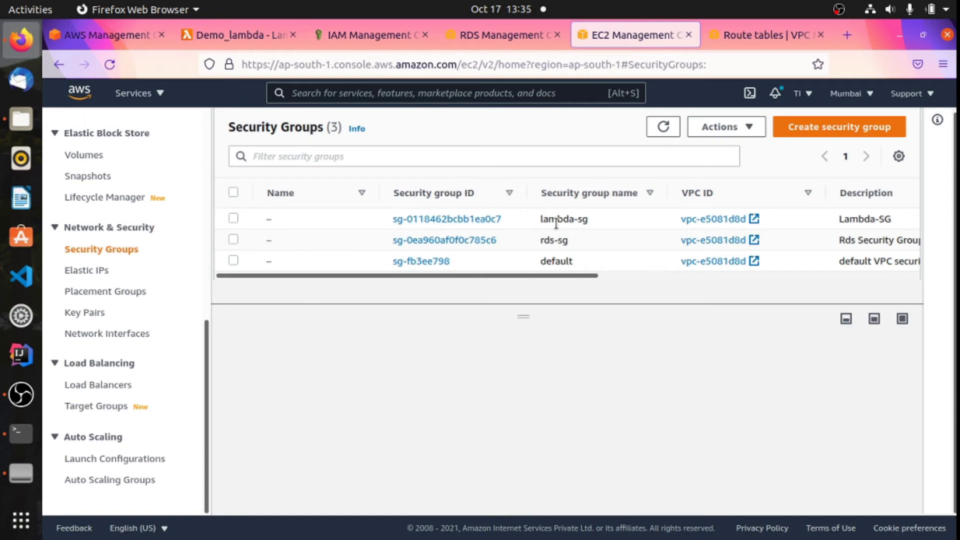
pyautogui.click(422, 219)
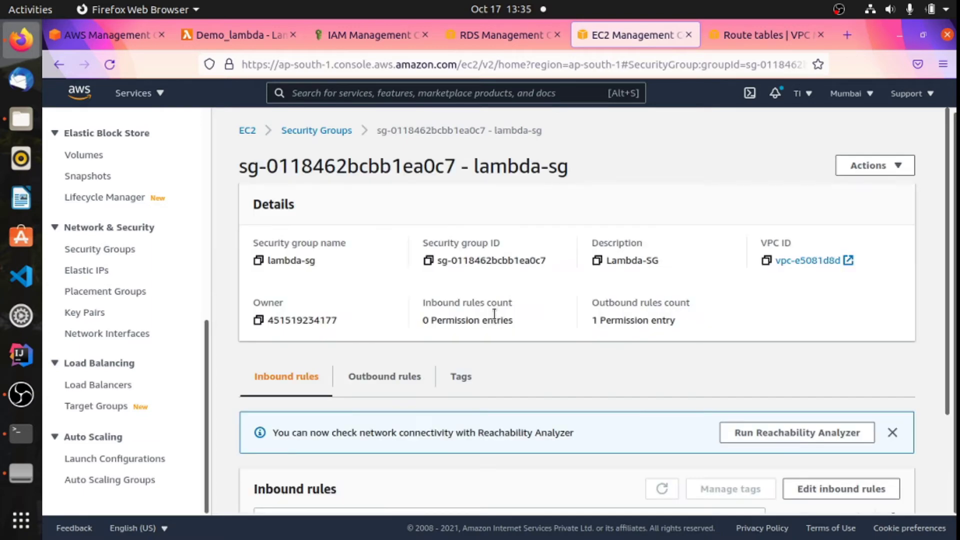
pyautogui.scroll(-3, 478, 252)
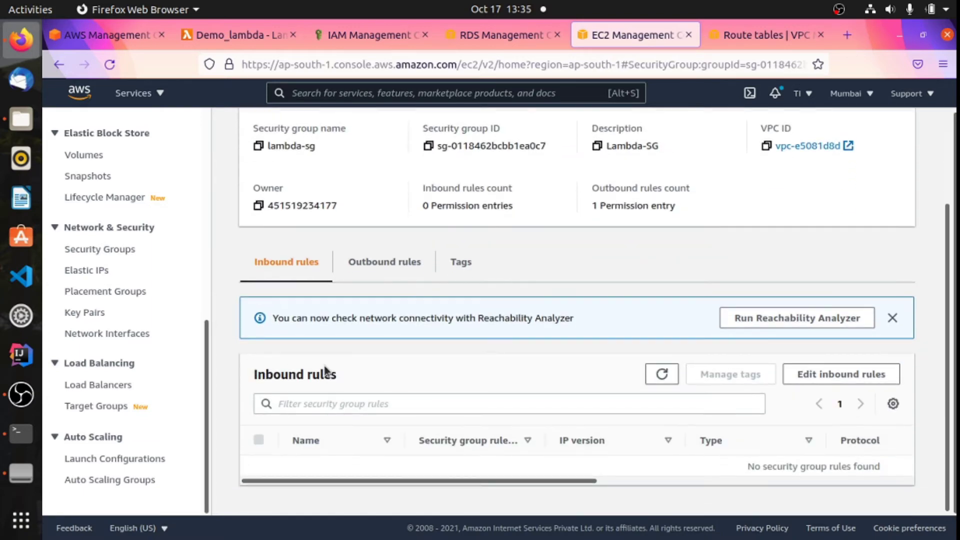
pyautogui.click(353, 265)
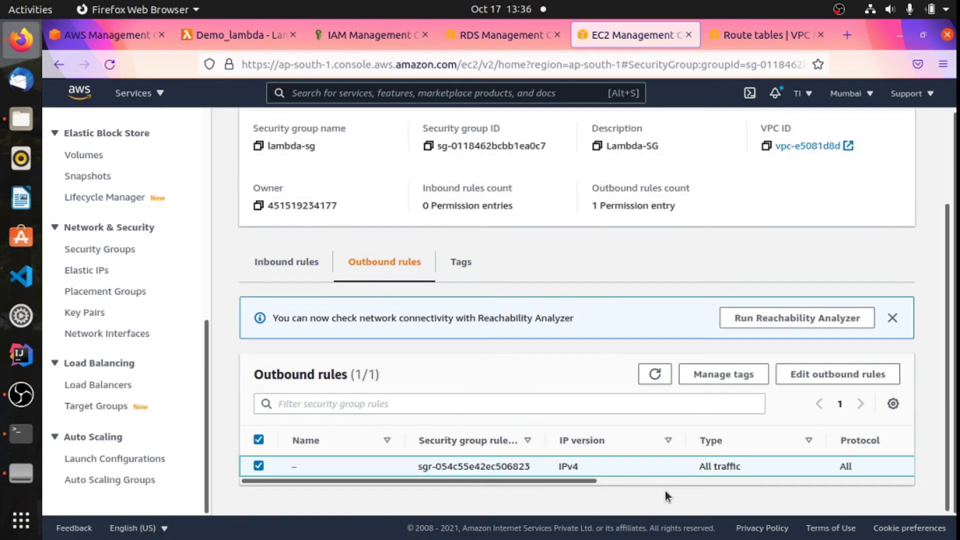
pyautogui.moveTo(588, 481); pyautogui.dragTo(500, 478)
pyautogui.scroll(4, 536, 248)
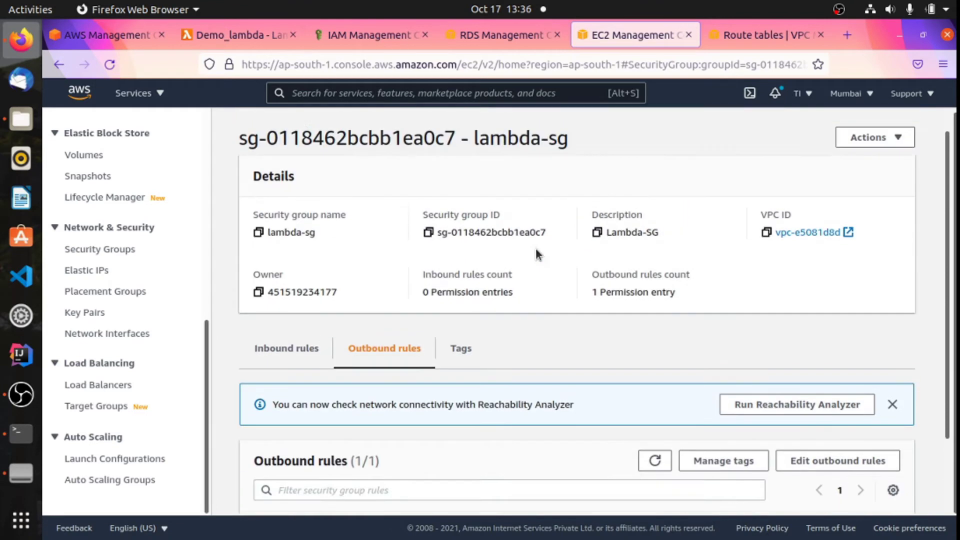
pyautogui.click(312, 144)
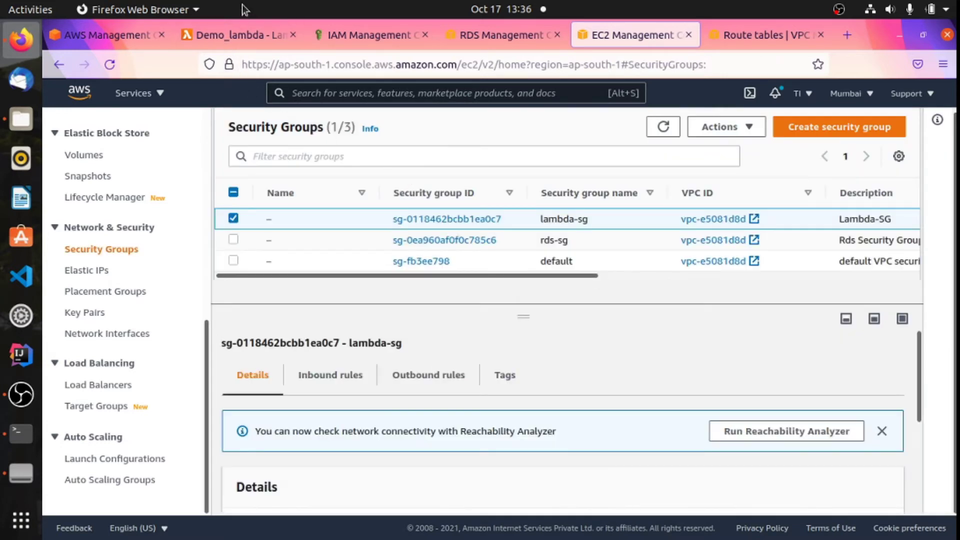
# Read the error message in the Demo_lambda execution results and return to the handler.py code
pyautogui.click(239, 32)
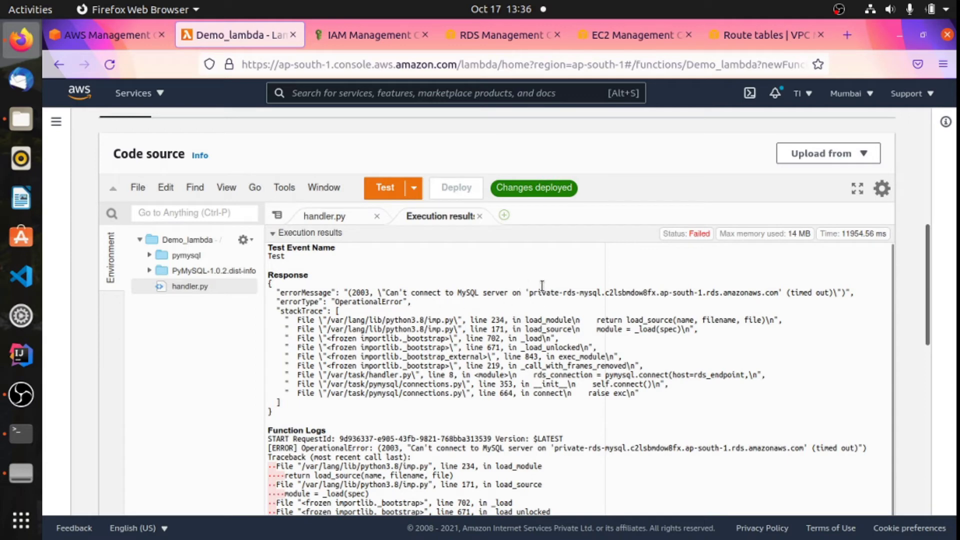
pyautogui.moveTo(384, 295); pyautogui.dragTo(830, 294)
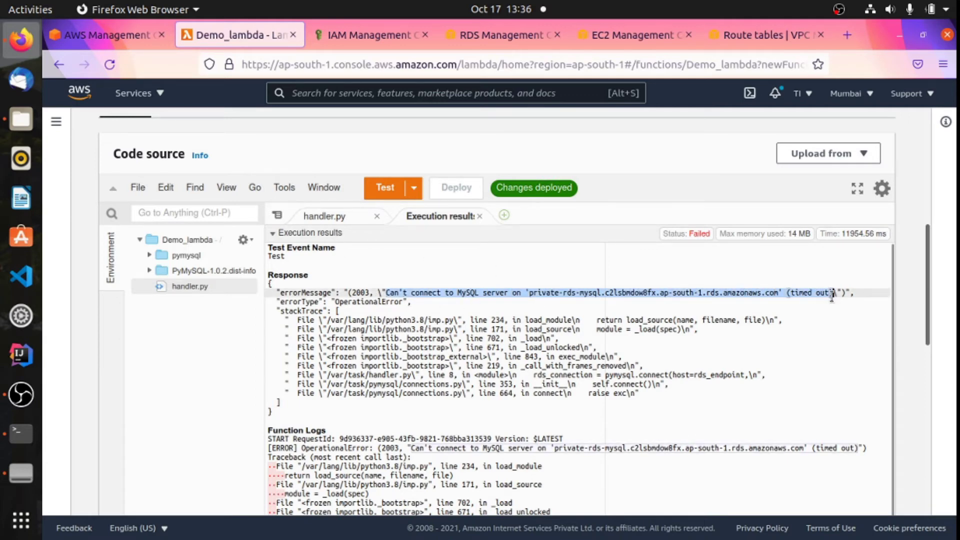
pyautogui.click(329, 215)
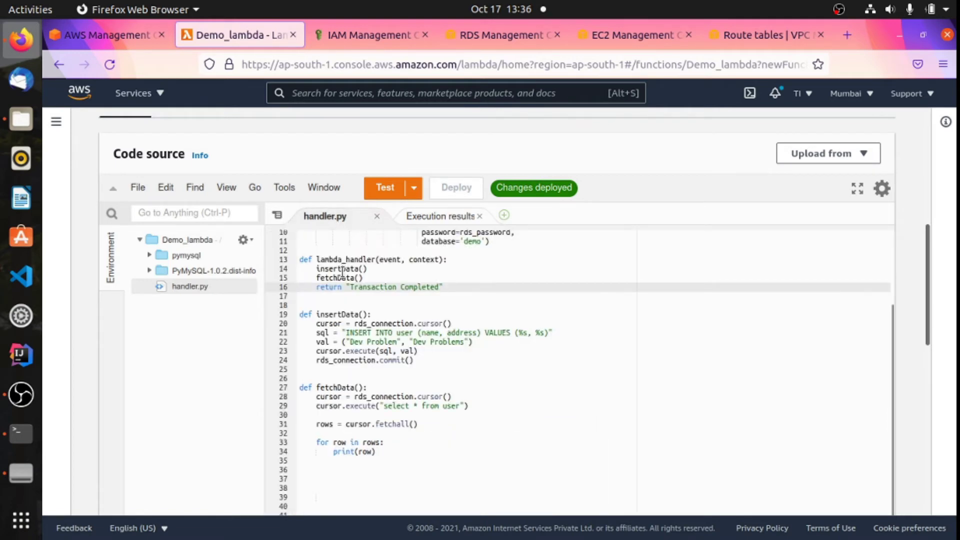
pyautogui.scroll(3, 341, 272)
pyautogui.scroll(2, 168, 191)
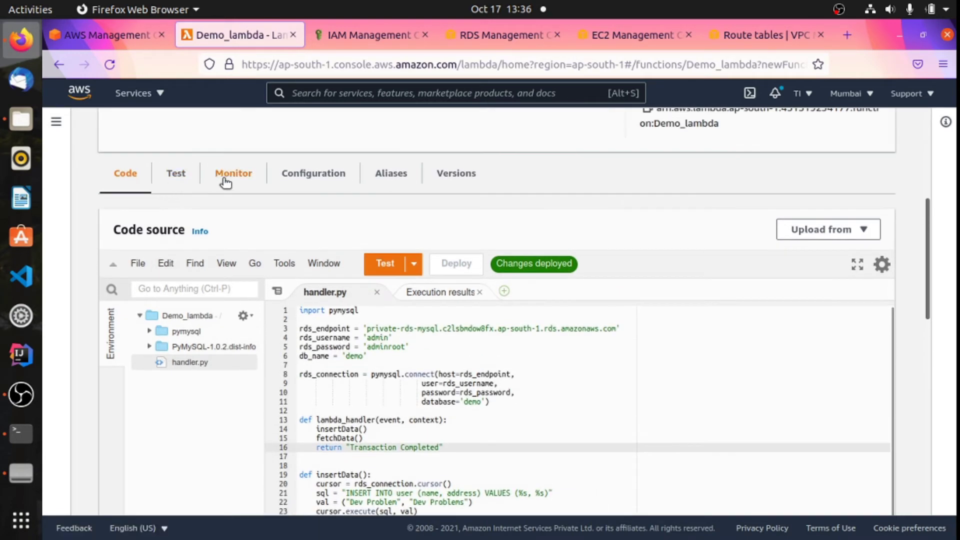
# Reload the lambda_rds_role page in IAM and check for the attached AWSLambdaVPCAccessExecutionRole policy
pyautogui.click(362, 45)
pyautogui.scroll(3, 352, 239)
pyautogui.scroll(-3, 369, 283)
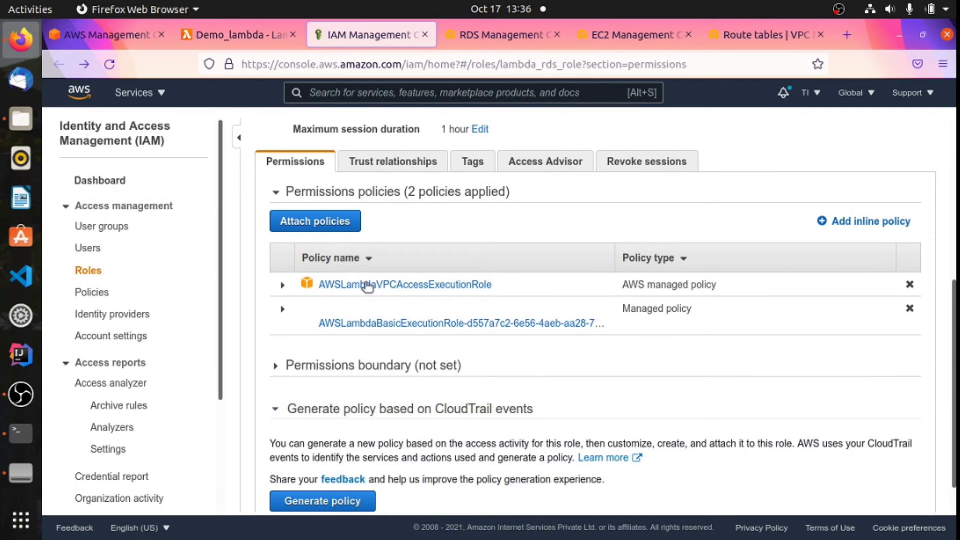
pyautogui.click(110, 64)
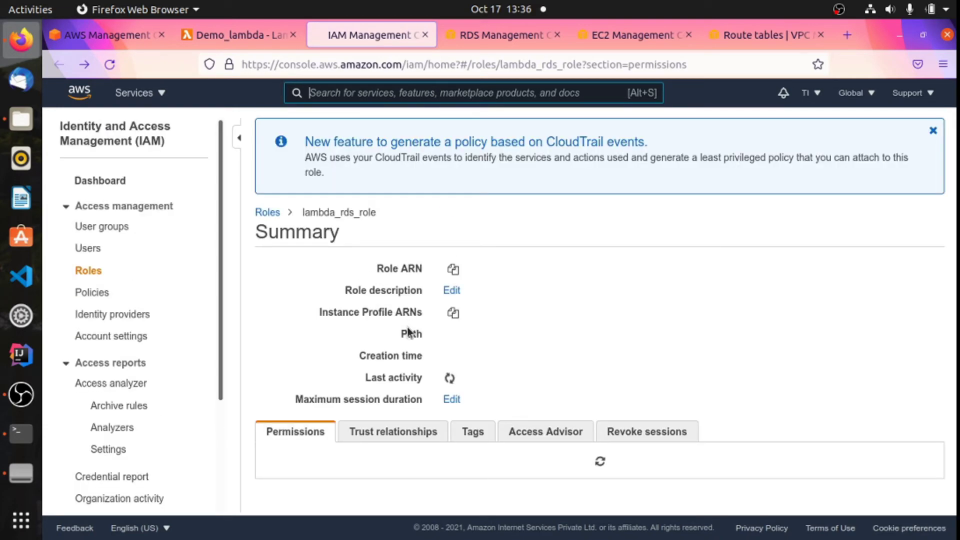
pyautogui.scroll(-5, 694, 344)
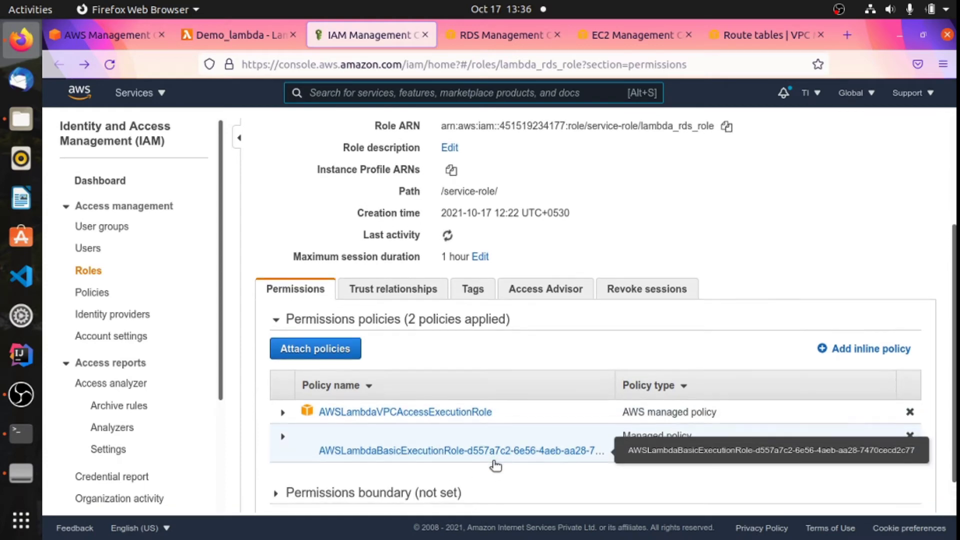
pyautogui.scroll(-1, 495, 466)
pyautogui.moveTo(494, 374); pyautogui.dragTo(311, 373)
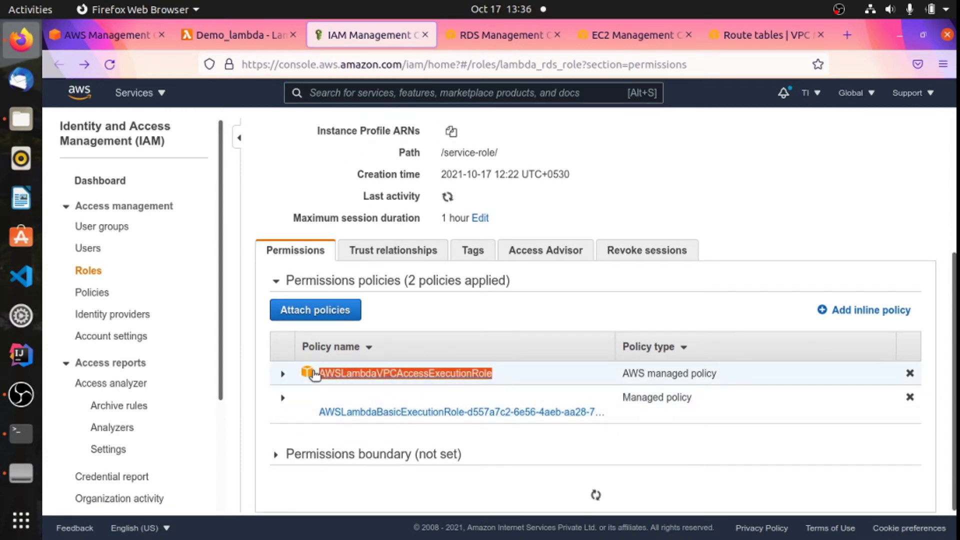
pyautogui.click(462, 360)
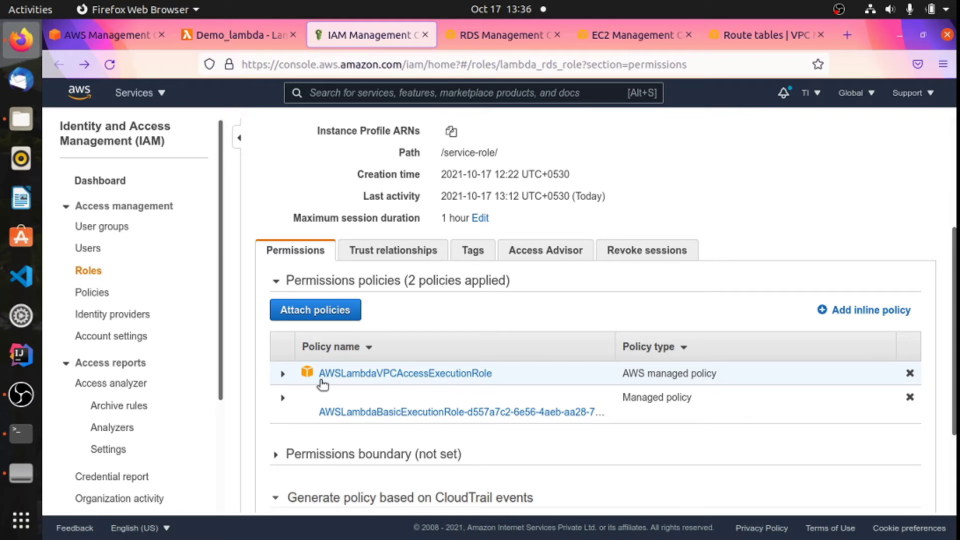
# Expand the AWSLambdaVPCAccessExecutionRole policy and examine the allowed log and network interface actions in its JSON
pyautogui.click(283, 375)
pyautogui.scroll(-5, 442, 341)
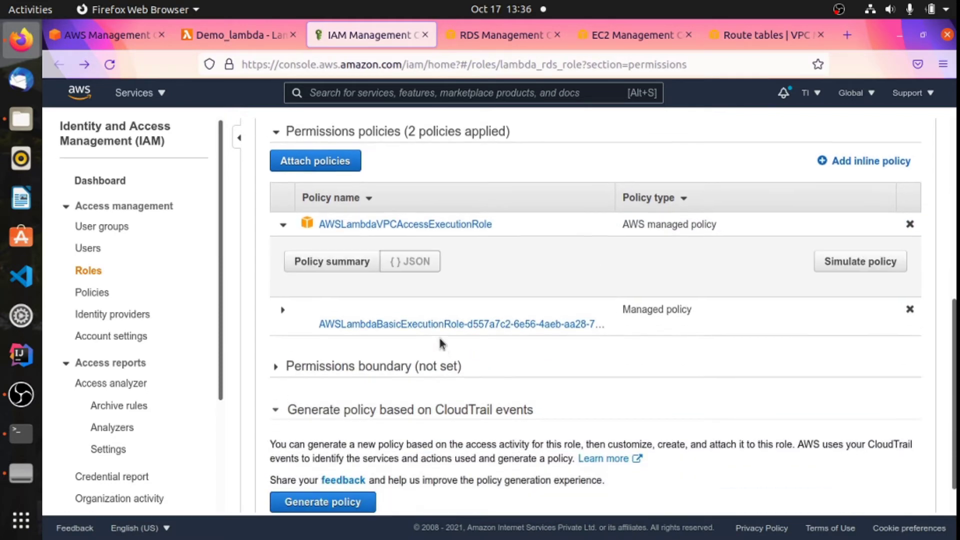
pyautogui.click(376, 243)
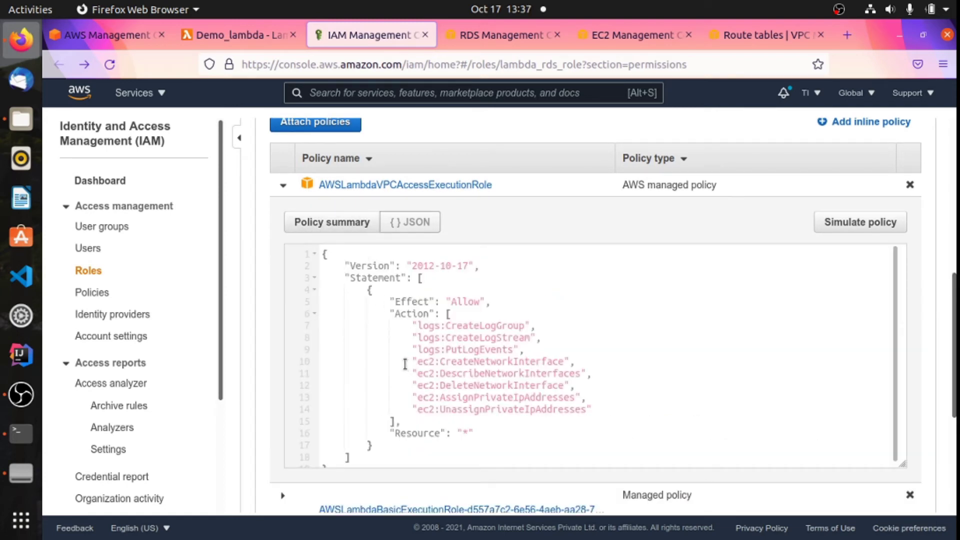
pyautogui.moveTo(430, 363); pyautogui.dragTo(413, 336)
pyautogui.click(455, 376)
pyautogui.click(558, 336)
pyautogui.scroll(2, 292, 283)
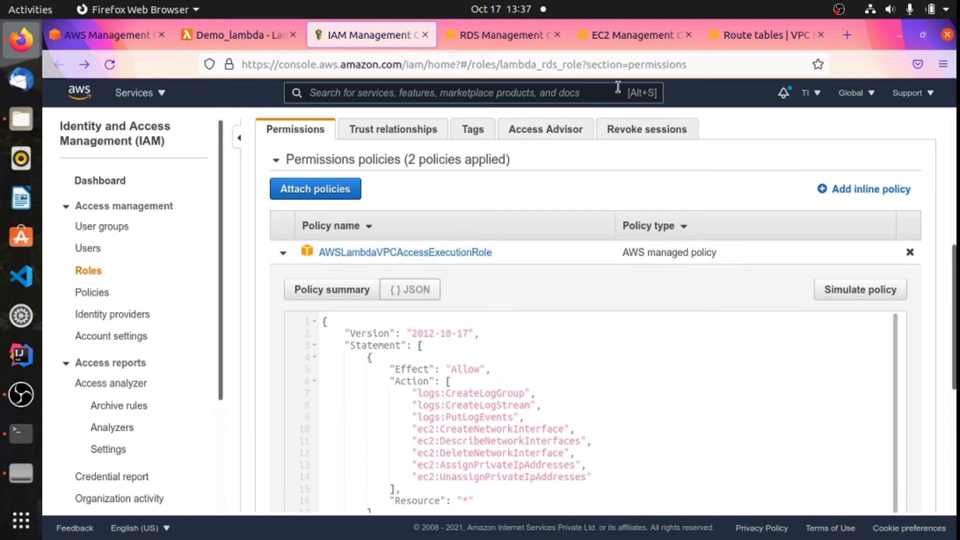
# View the lambda-sg details in the security group list, then reread the AWSLambdaVPCAccessExecutionRole policy JSON in IAM
pyautogui.click(614, 44)
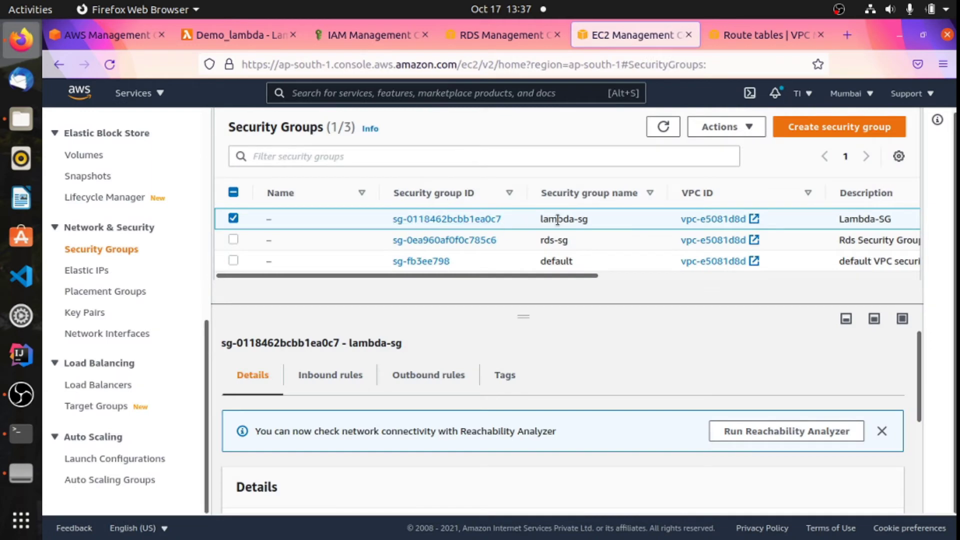
pyautogui.scroll(-3, 499, 349)
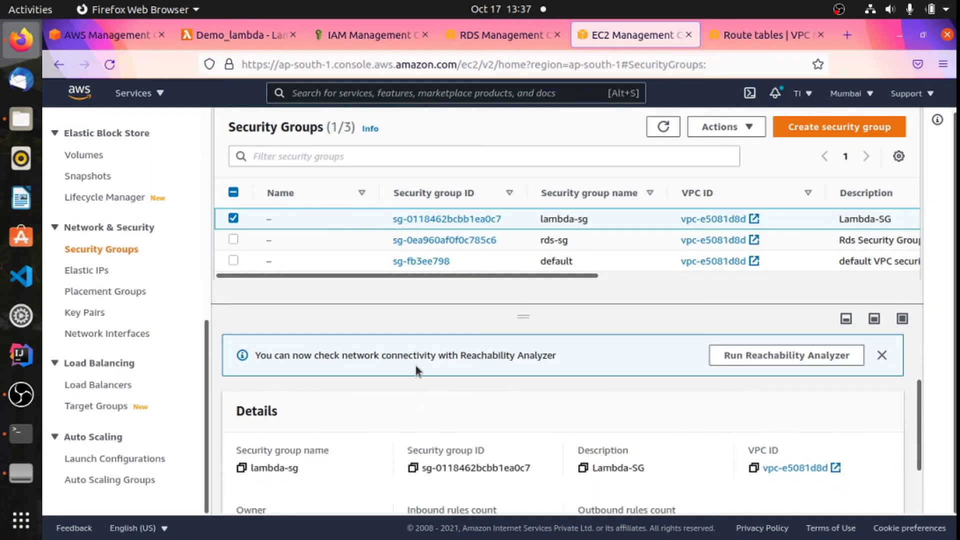
pyautogui.click(259, 36)
pyautogui.click(319, 40)
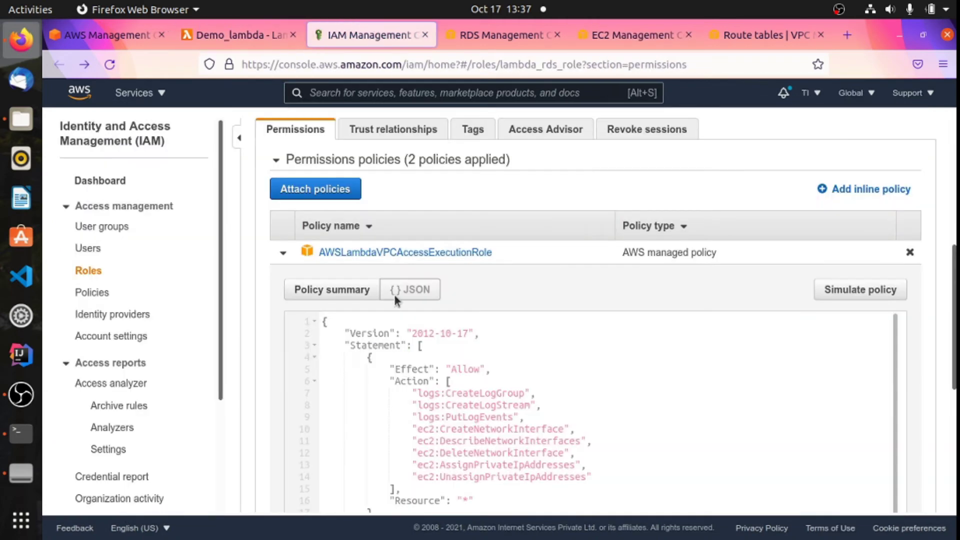
pyautogui.scroll(-1, 409, 379)
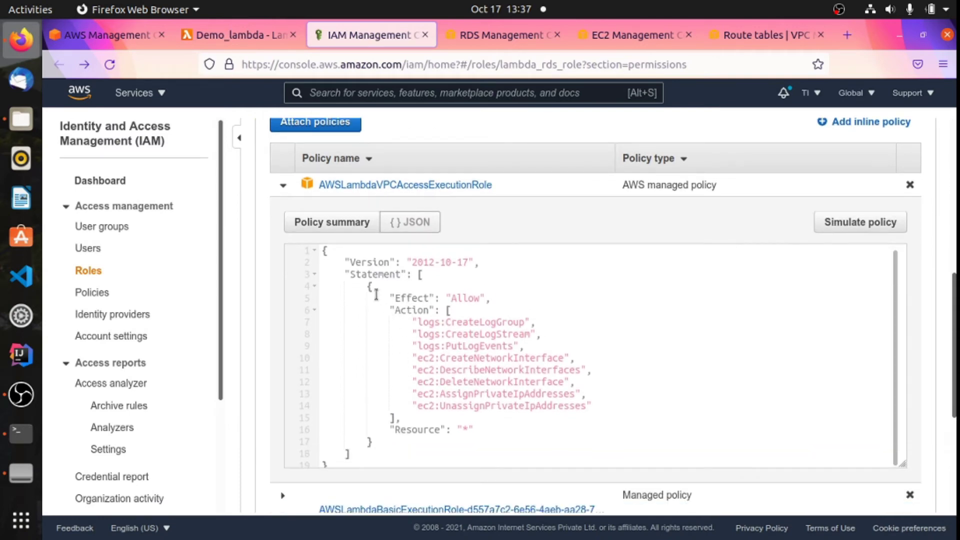
pyautogui.scroll(1, 375, 288)
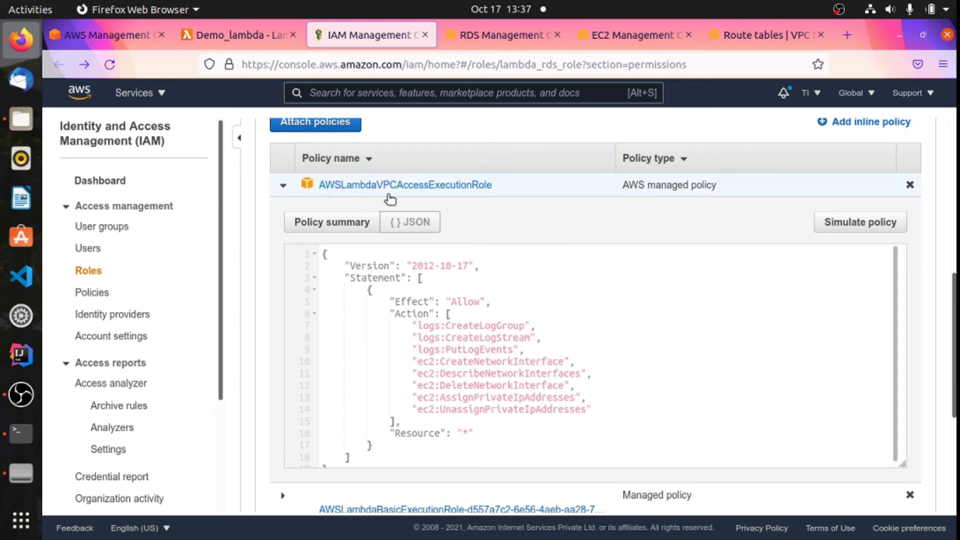
# Open Demo_lambda's VPC configuration for editing and choose the default VPC vpc-e5081d8d (172.31.0.0/16)
pyautogui.click(234, 34)
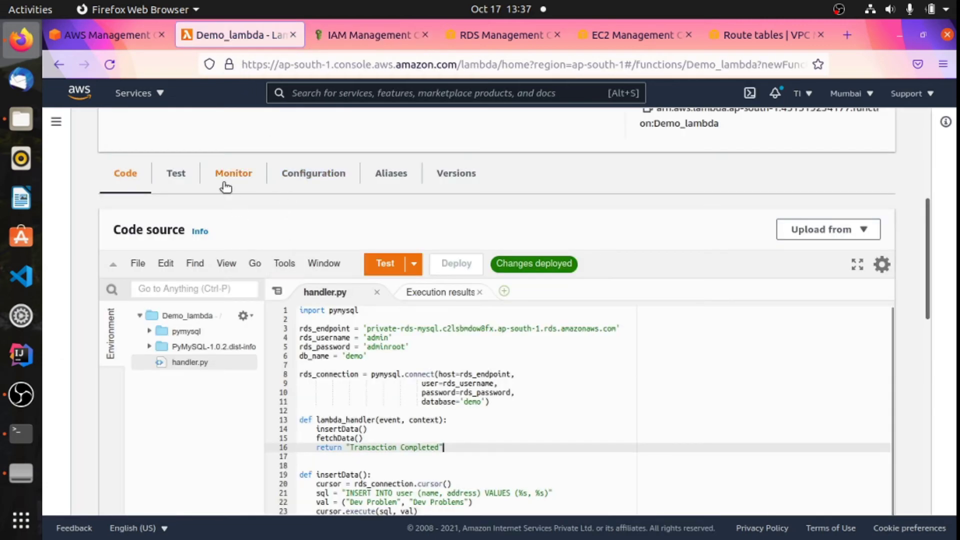
pyautogui.click(287, 175)
pyautogui.scroll(-6, 167, 351)
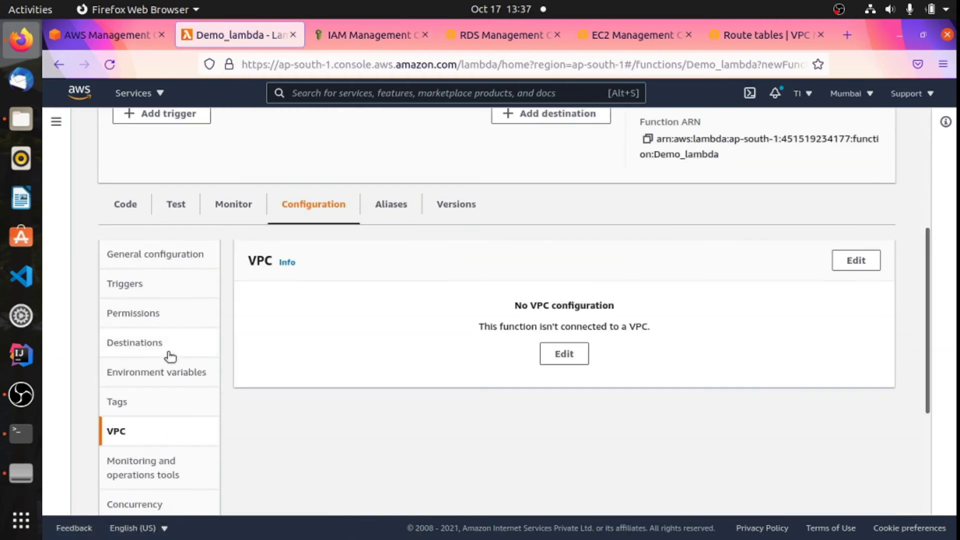
pyautogui.scroll(1, 686, 272)
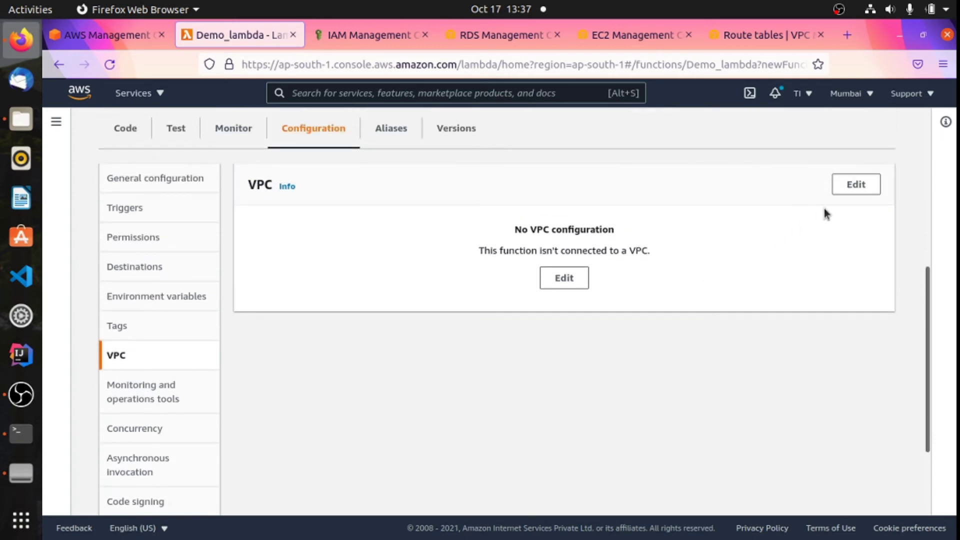
pyautogui.click(853, 186)
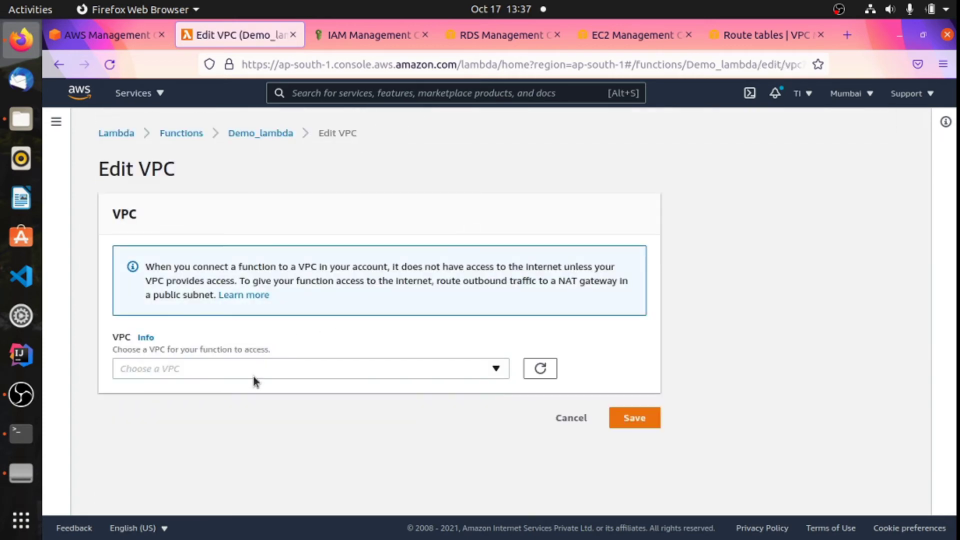
pyautogui.click(253, 372)
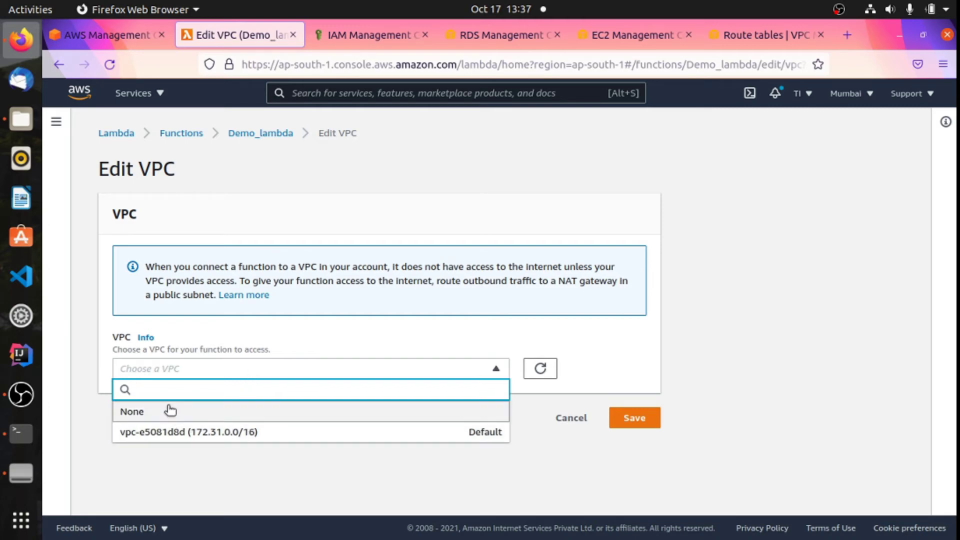
pyautogui.click(167, 433)
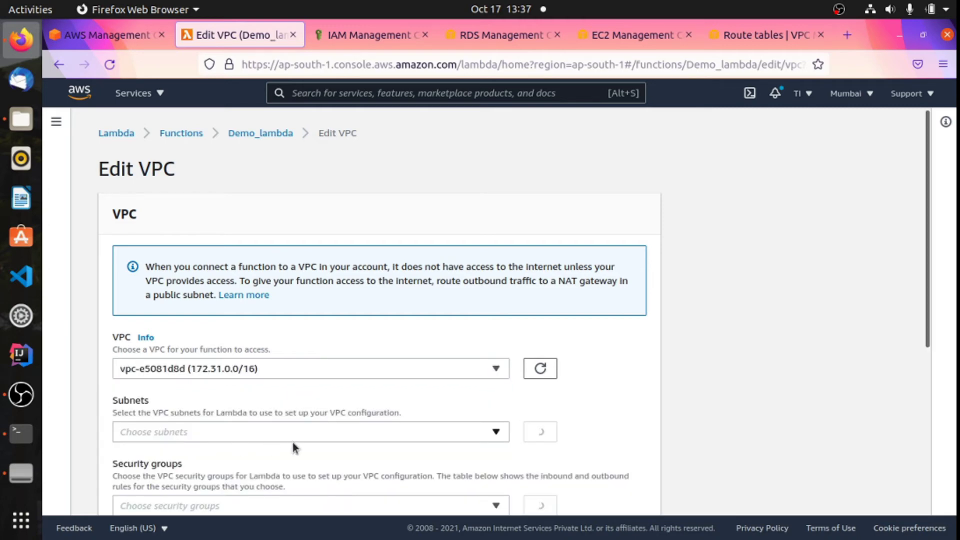
# View the available subnets for the function and check which subnet IDs are explicitly associated with the private-rt-subnet route table
pyautogui.scroll(-3, 420, 413)
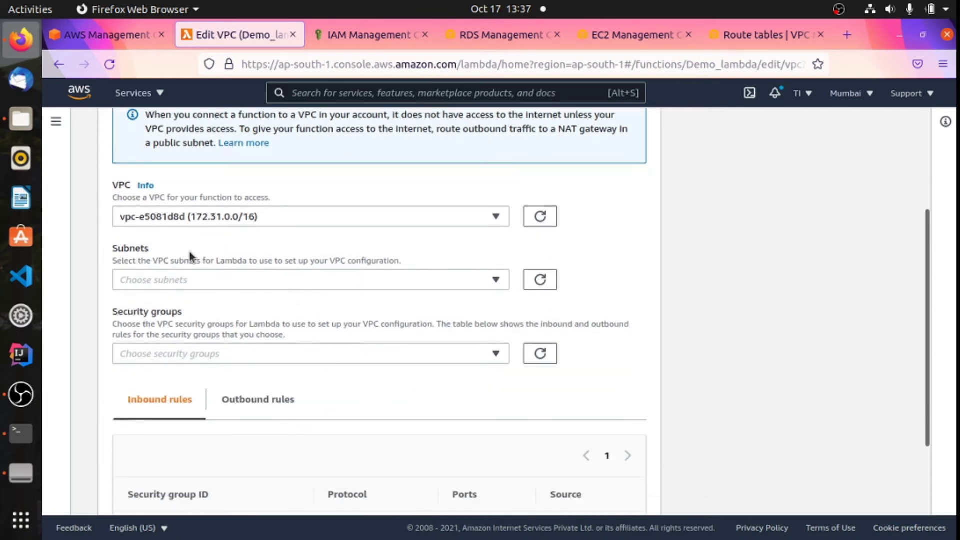
pyautogui.click(149, 280)
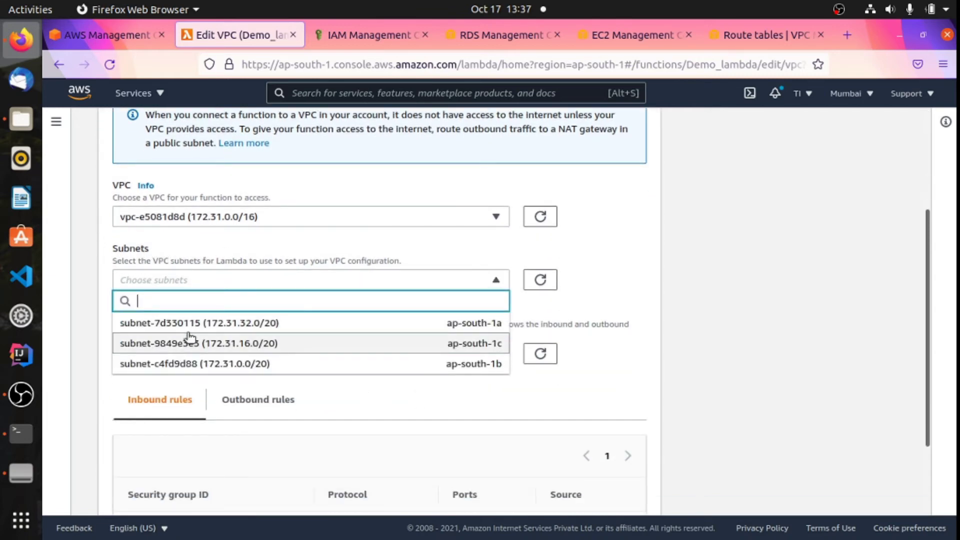
pyautogui.click(658, 340)
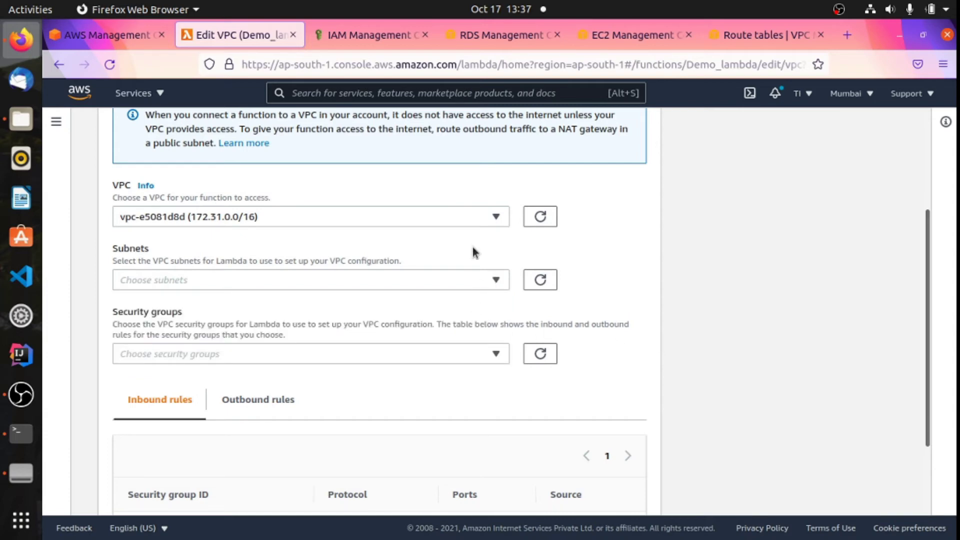
pyautogui.click(635, 43)
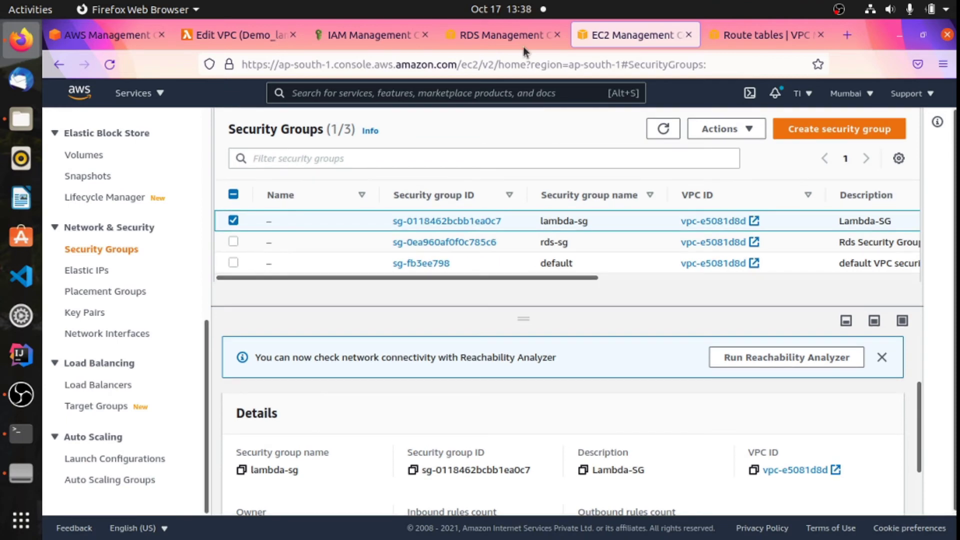
pyautogui.click(744, 45)
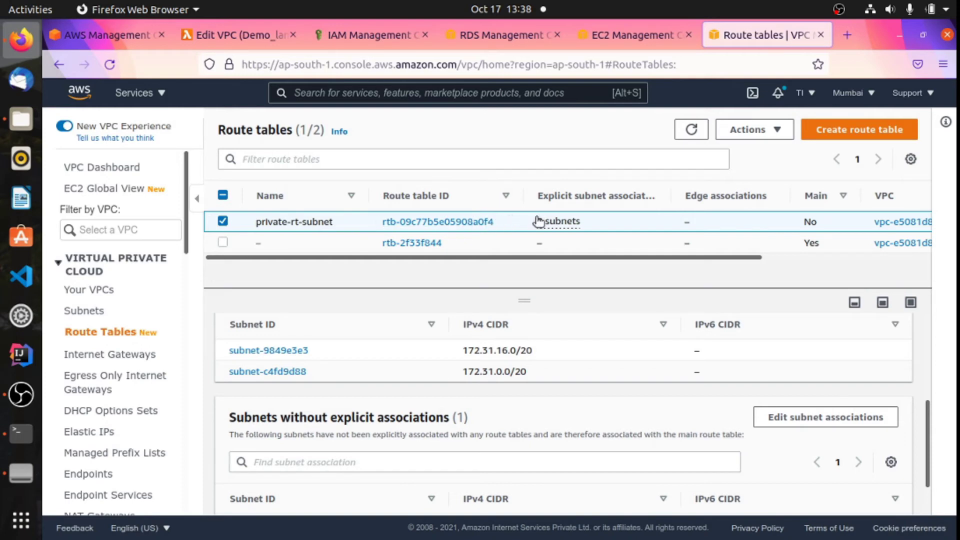
pyautogui.moveTo(510, 290); pyautogui.dragTo(511, 263)
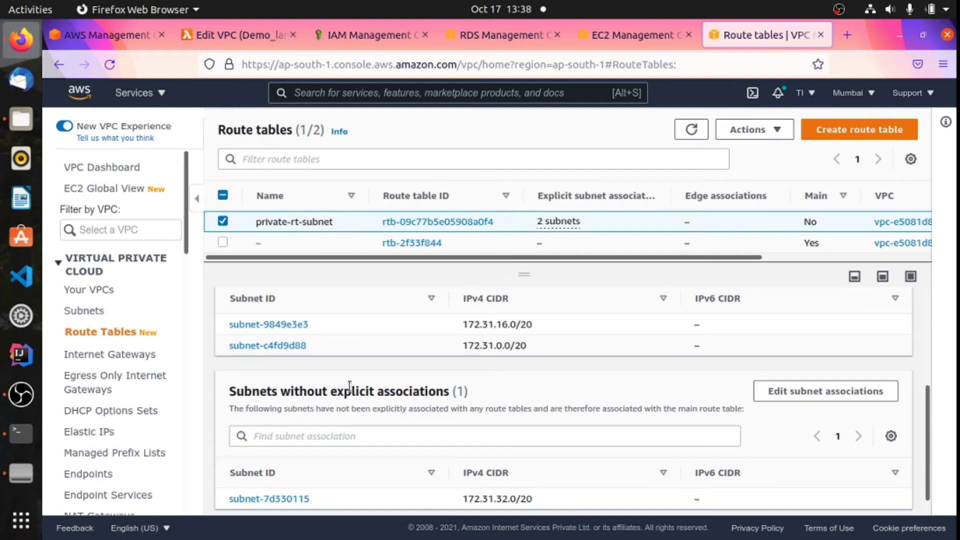
pyautogui.moveTo(315, 324); pyautogui.dragTo(220, 327)
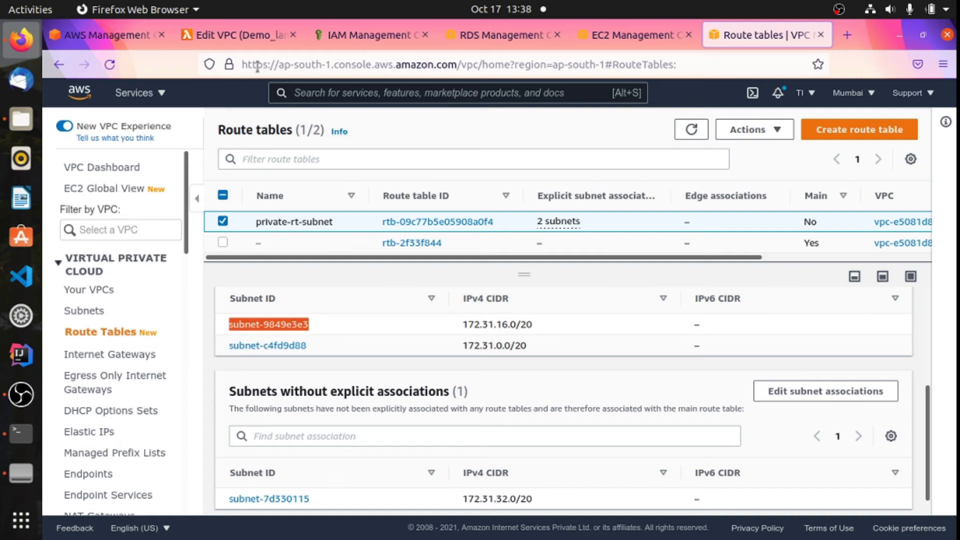
# Back in the Demo_lambda VPC settings, select the private subnets subnet-9849e3e3 (172.31.16.0/20) and subnet-c4fd9d88 (172.31.0.0/20)
pyautogui.hotkey('ctrl', '2')
pyautogui.click(235, 280)
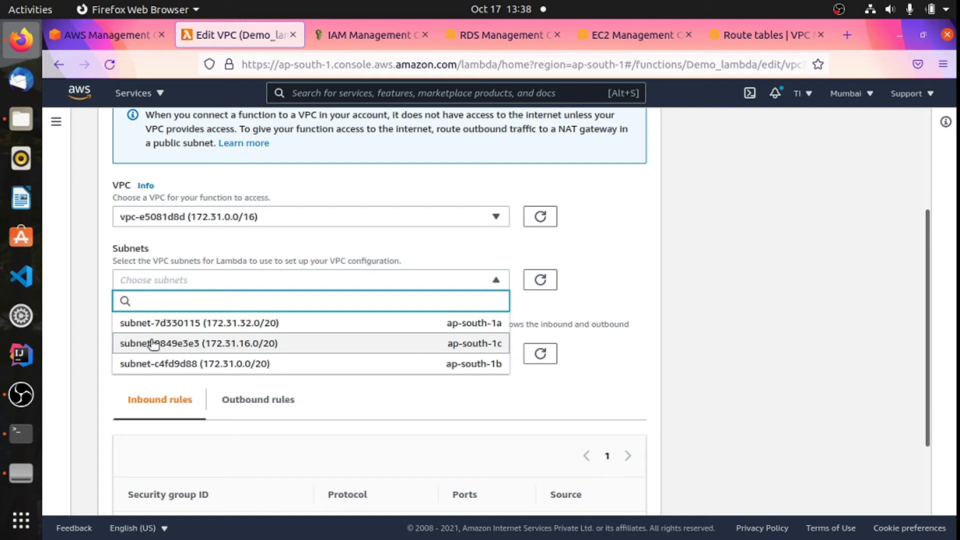
pyautogui.click(134, 343)
pyautogui.click(195, 359)
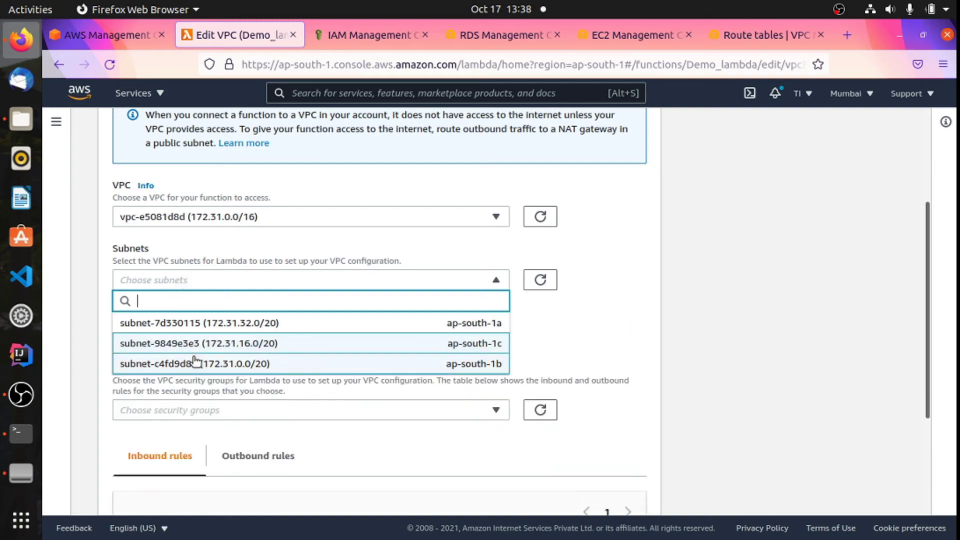
pyautogui.click(670, 300)
pyautogui.scroll(-1, 384, 326)
pyautogui.scroll(-1, 384, 330)
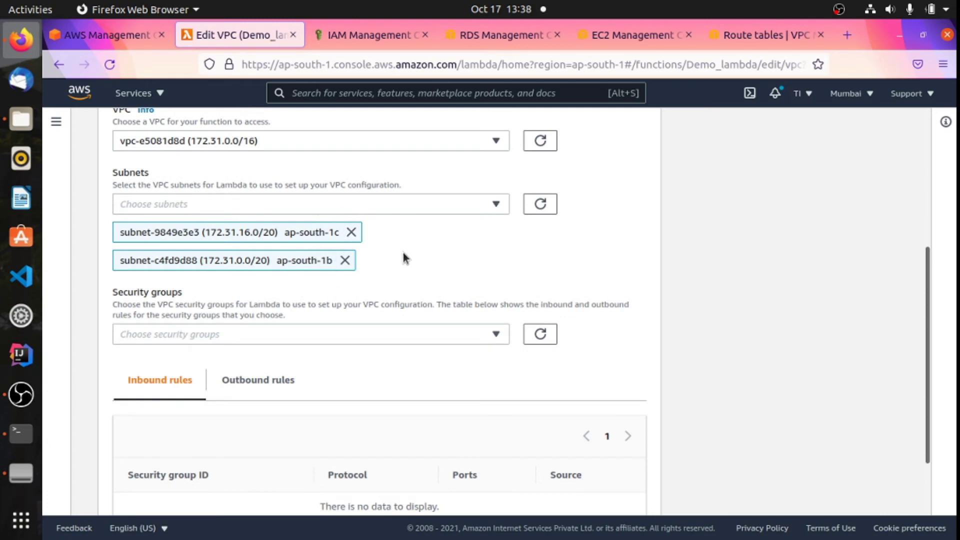
# Assign the lambda-sg security group to the Demo_lambda VPC configuration
pyautogui.scroll(3, 403, 253)
pyautogui.click(256, 411)
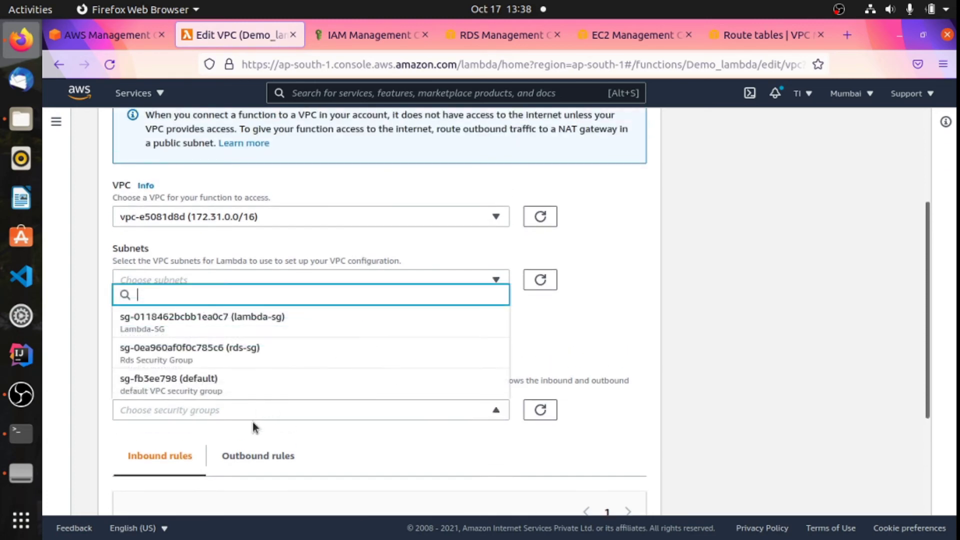
pyautogui.click(220, 334)
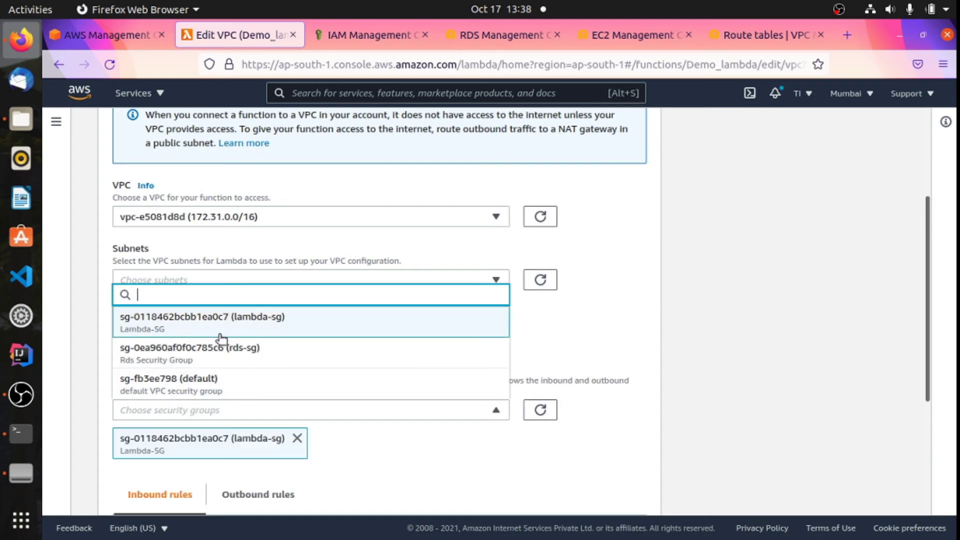
pyautogui.click(625, 328)
pyautogui.scroll(-3, 524, 352)
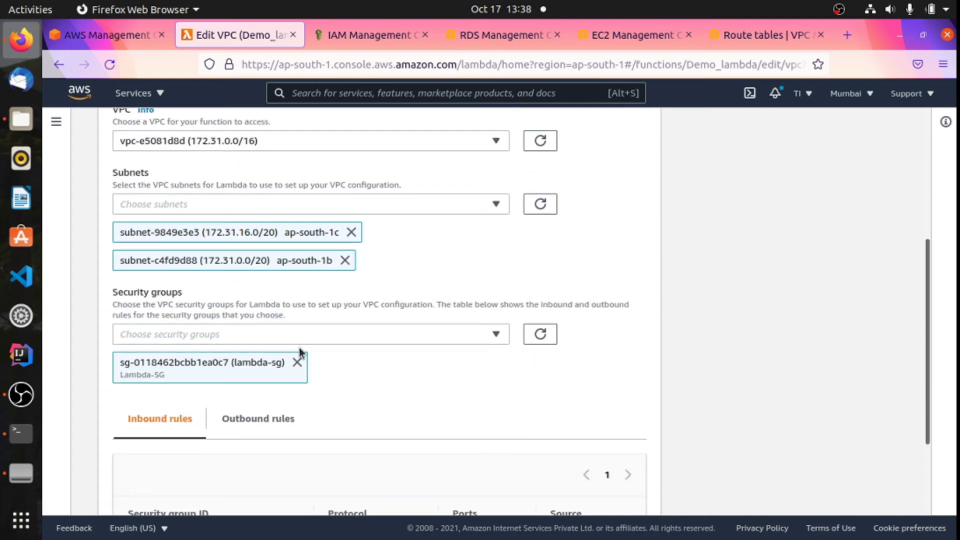
# Review the chosen VPC, subnets and security group, and save the VPC configuration for Demo_lambda
pyautogui.scroll(4, 390, 320)
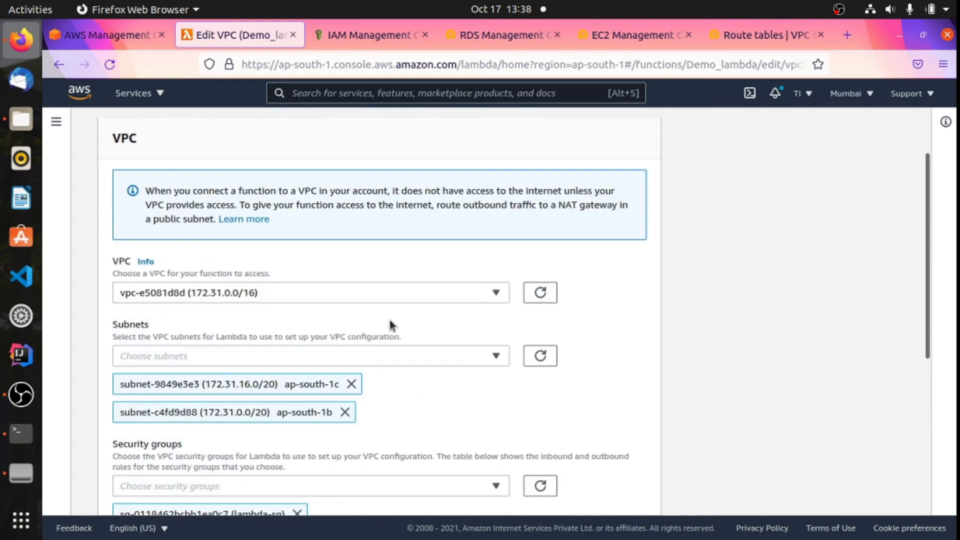
pyautogui.scroll(-3, 389, 319)
pyautogui.scroll(-1, 390, 318)
pyautogui.scroll(3, 469, 332)
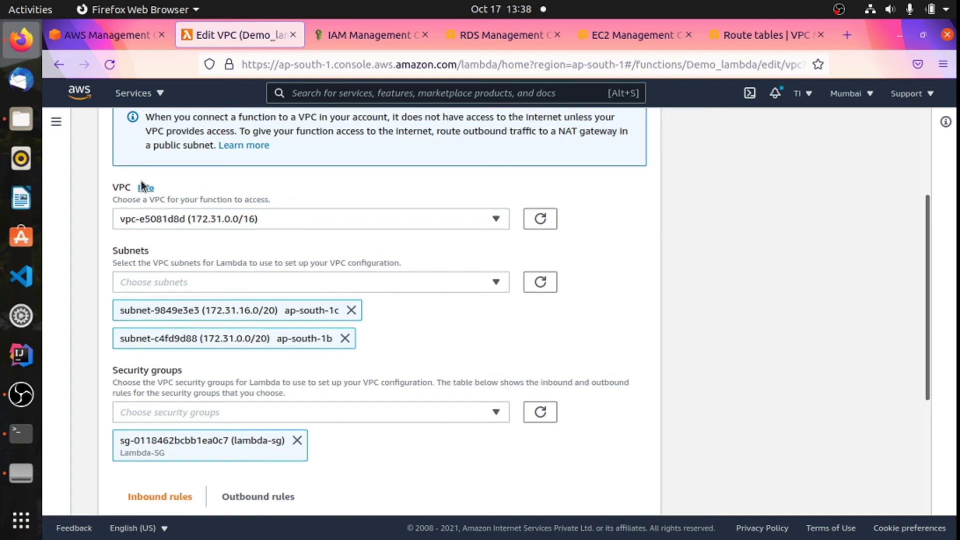
pyautogui.scroll(3, 165, 215)
pyautogui.scroll(-3, 169, 220)
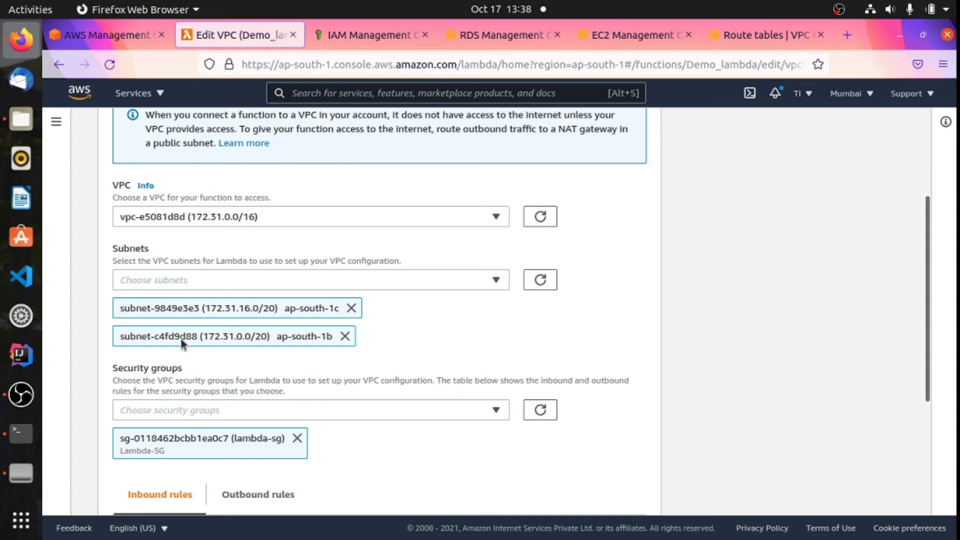
pyautogui.scroll(-2, 181, 338)
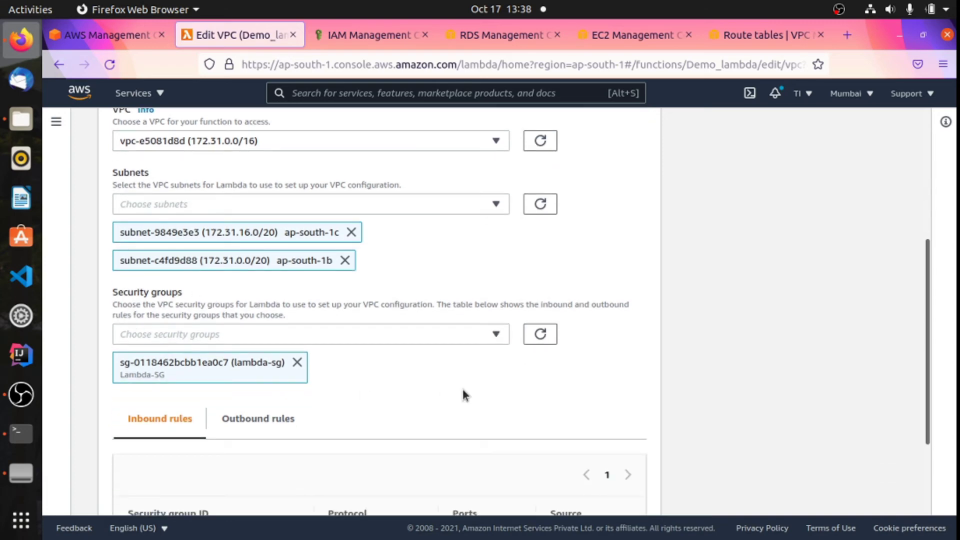
pyautogui.scroll(-3, 399, 385)
pyautogui.click(622, 496)
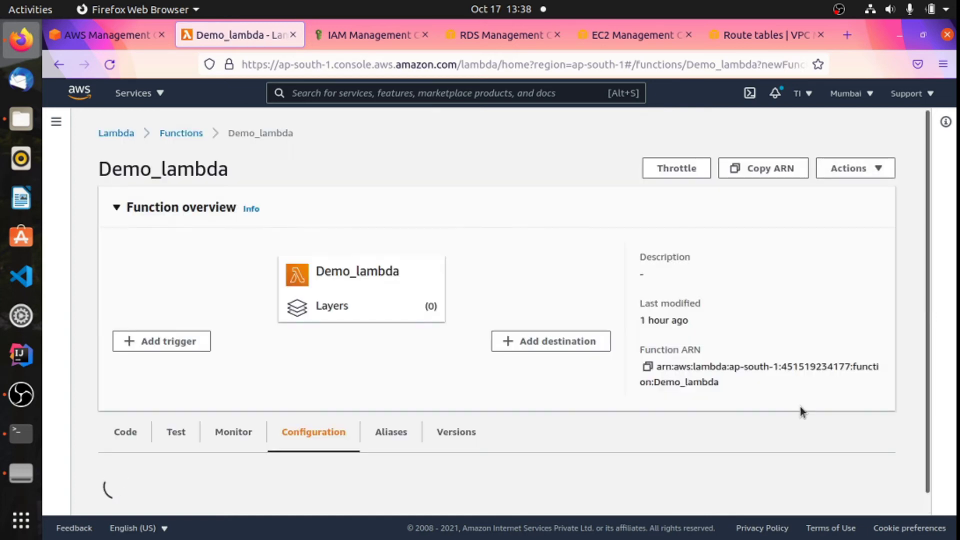
pyautogui.scroll(-2, 421, 312)
pyautogui.scroll(1, 414, 306)
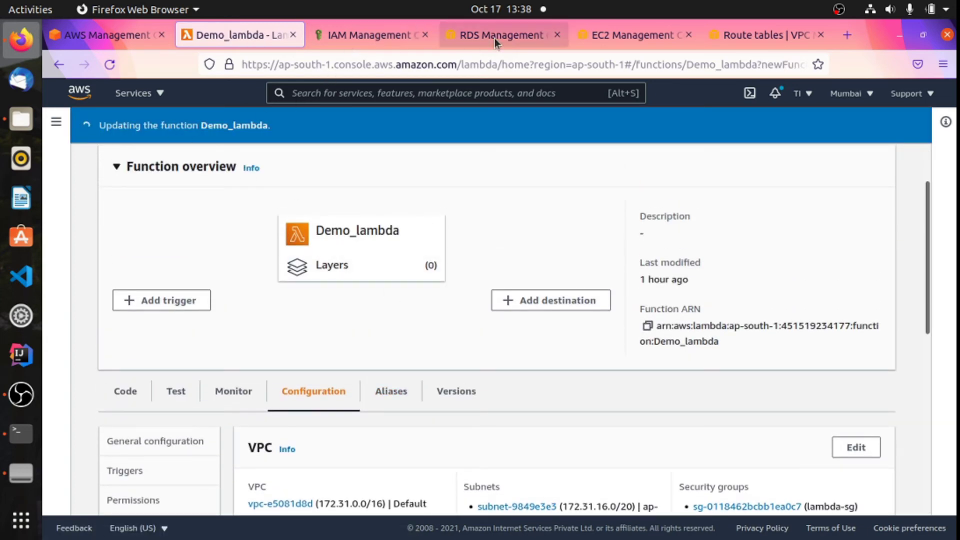
# Open the rds-sg security group's inbound rules for editing in EC2 and delete the All traffic rule
pyautogui.click(599, 35)
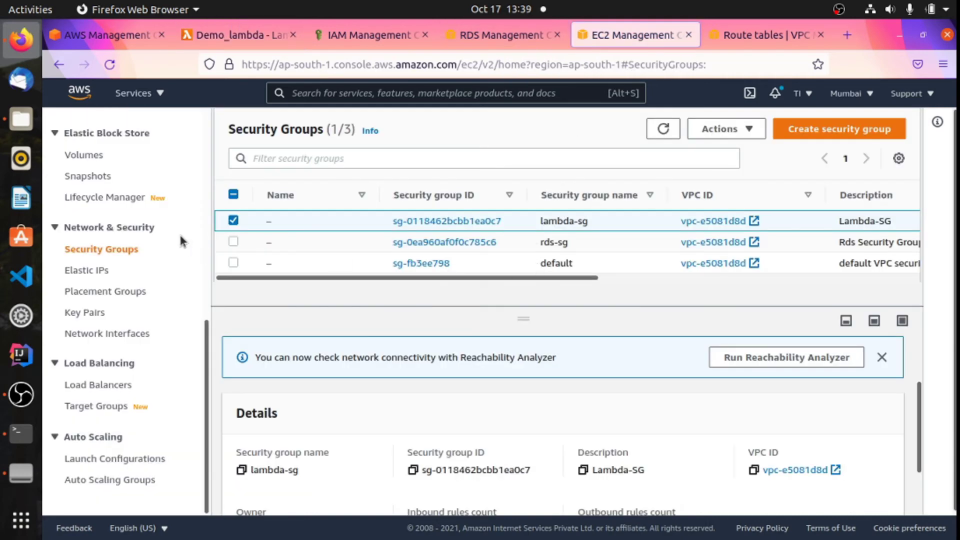
pyautogui.click(231, 223)
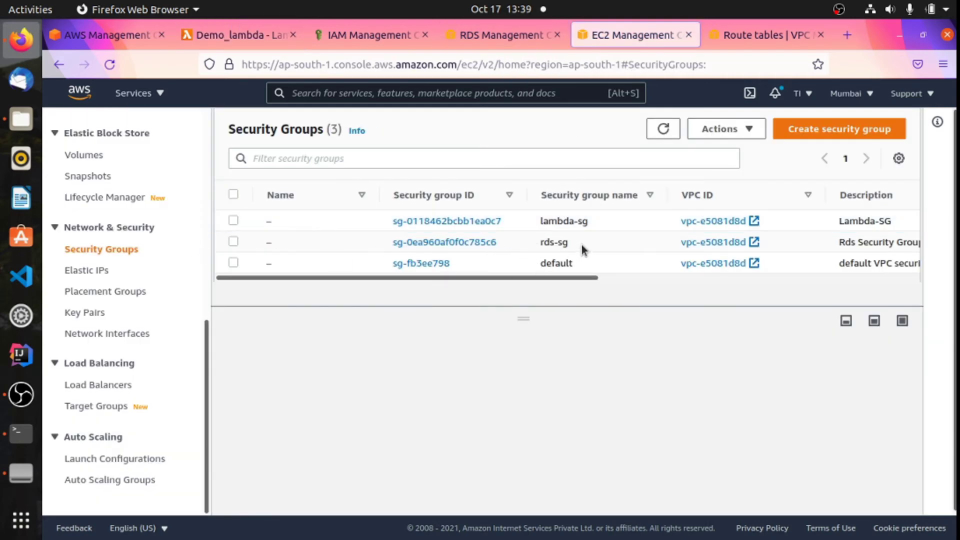
pyautogui.moveTo(581, 245); pyautogui.dragTo(544, 243)
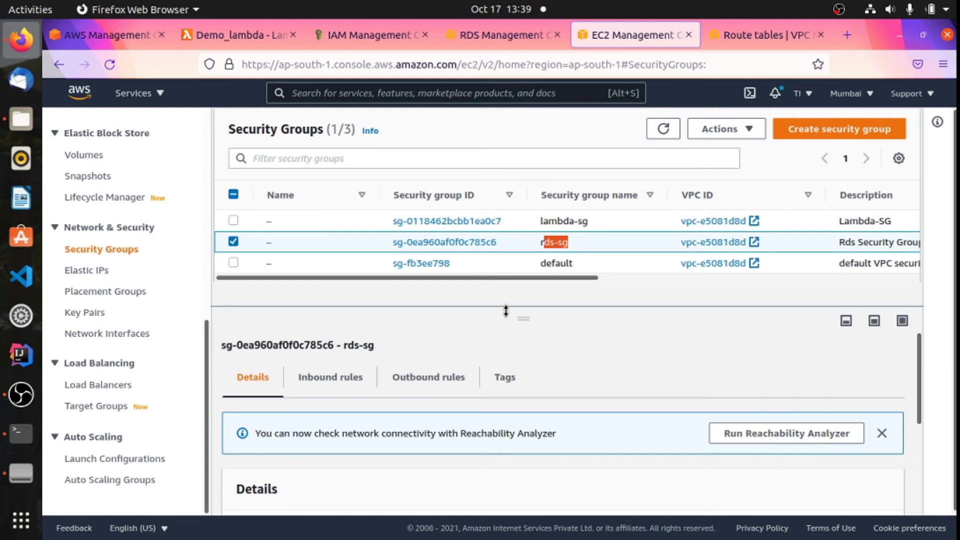
pyautogui.moveTo(505, 305); pyautogui.dragTo(505, 263)
pyautogui.click(312, 342)
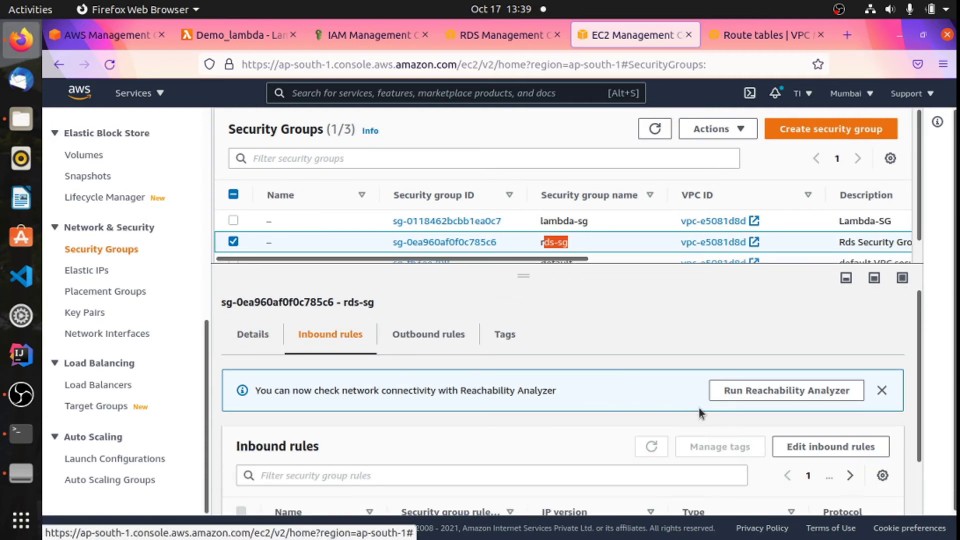
pyautogui.scroll(-1, 780, 415)
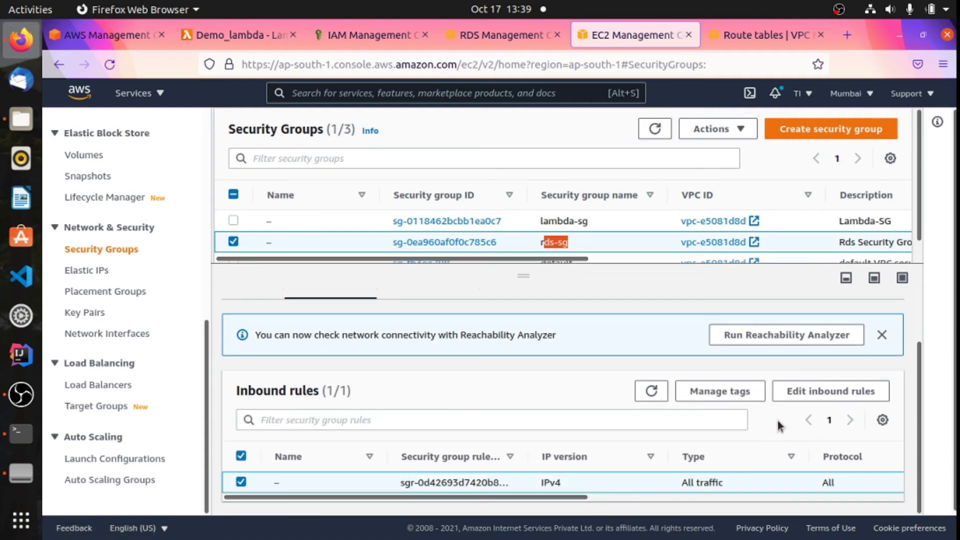
pyautogui.click(806, 395)
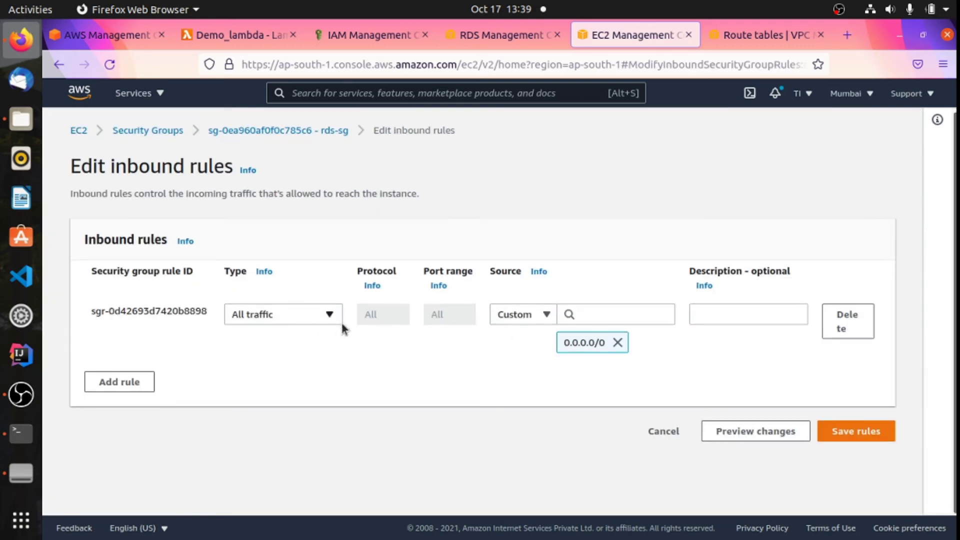
pyautogui.click(839, 322)
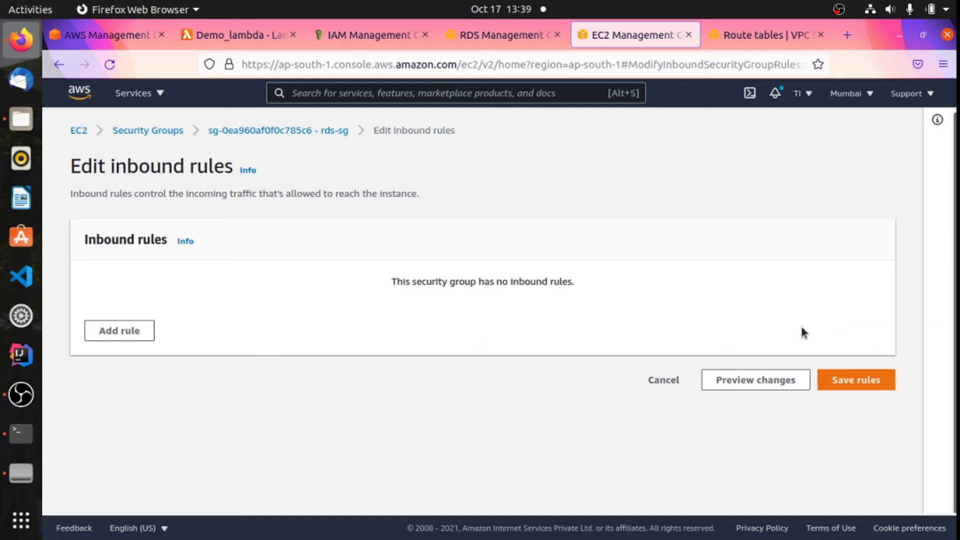
# Add a Custom TCP inbound rule to rds-sg for port 3306 with the lambda-sg security group as its source
pyautogui.click(118, 329)
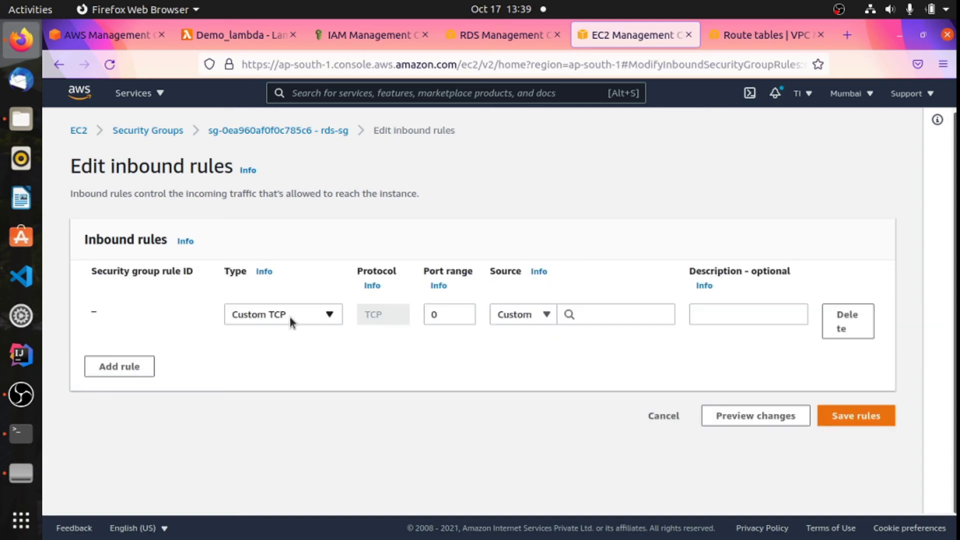
pyautogui.click(289, 316)
pyautogui.click(473, 312)
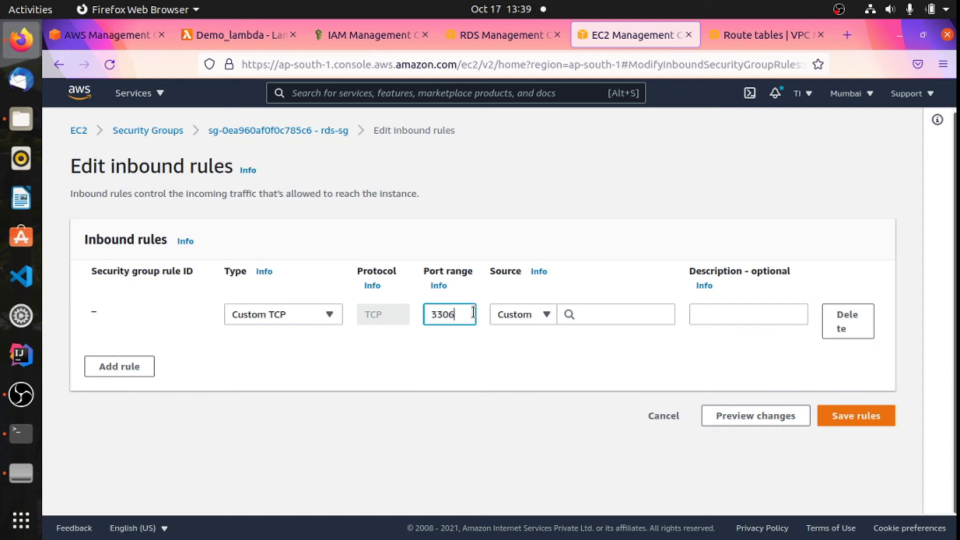
pyautogui.click(622, 310)
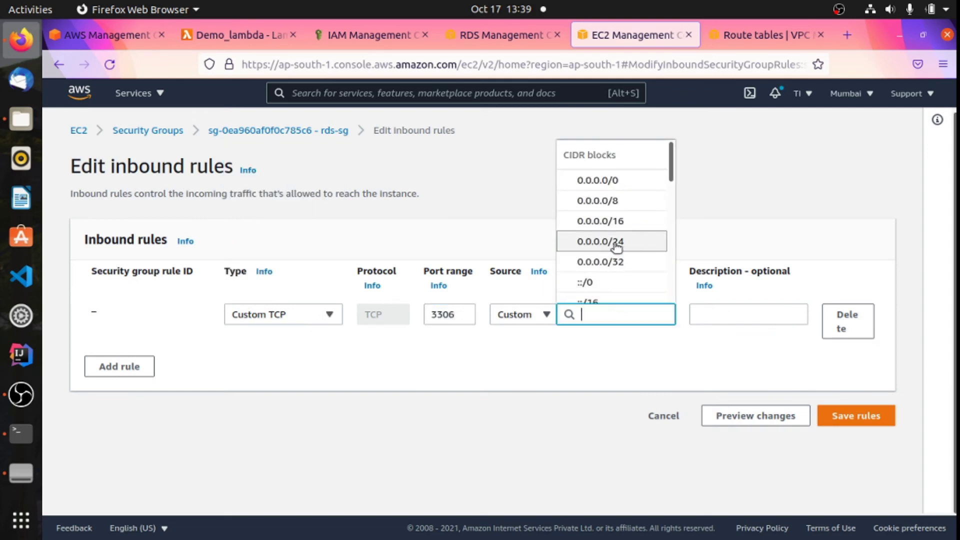
pyautogui.scroll(-3, 619, 242)
pyautogui.click(616, 273)
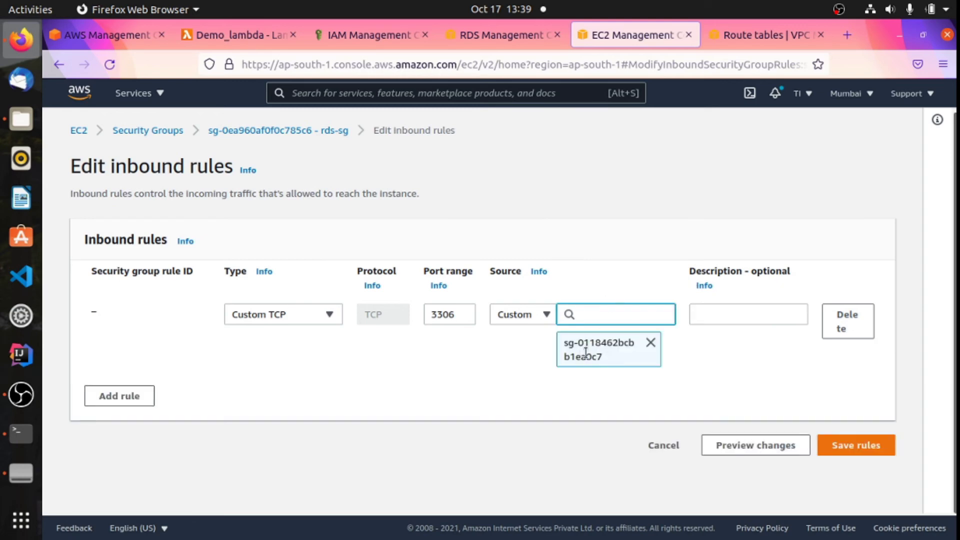
# Remove the port 3306 rule's source, select lambda-sg again, and save the rds-sg inbound rules
pyautogui.click(649, 343)
pyautogui.click(603, 315)
pyautogui.scroll(-5, 608, 274)
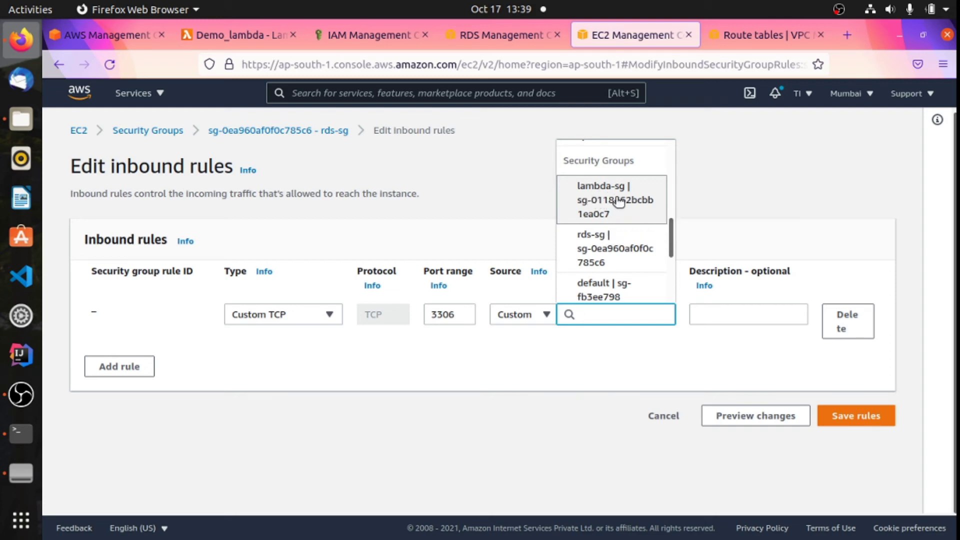
pyautogui.click(618, 201)
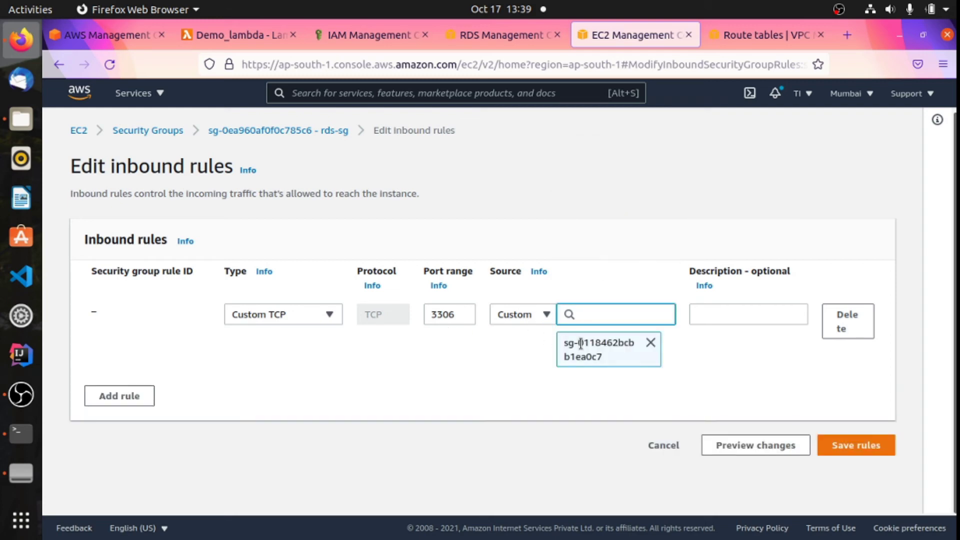
pyautogui.click(455, 314)
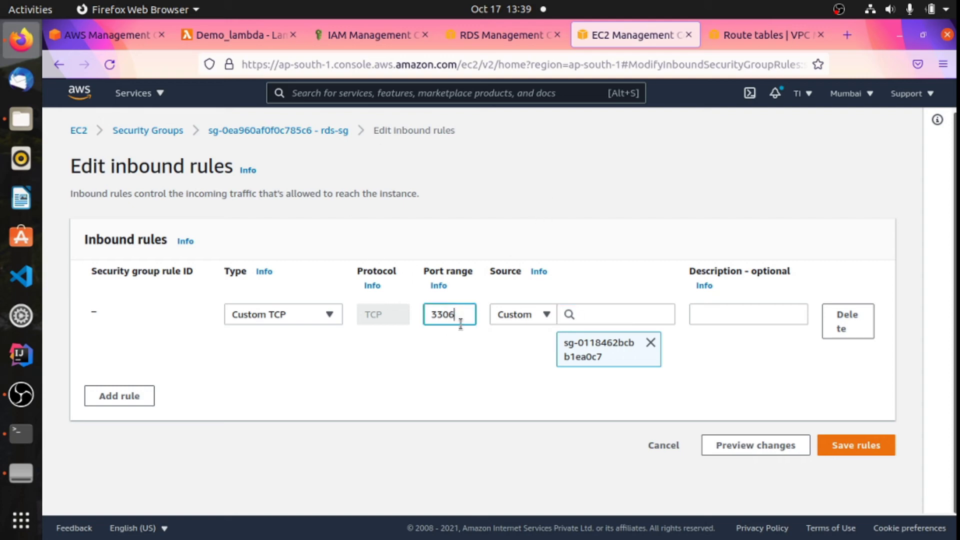
pyautogui.click(497, 360)
pyautogui.click(855, 445)
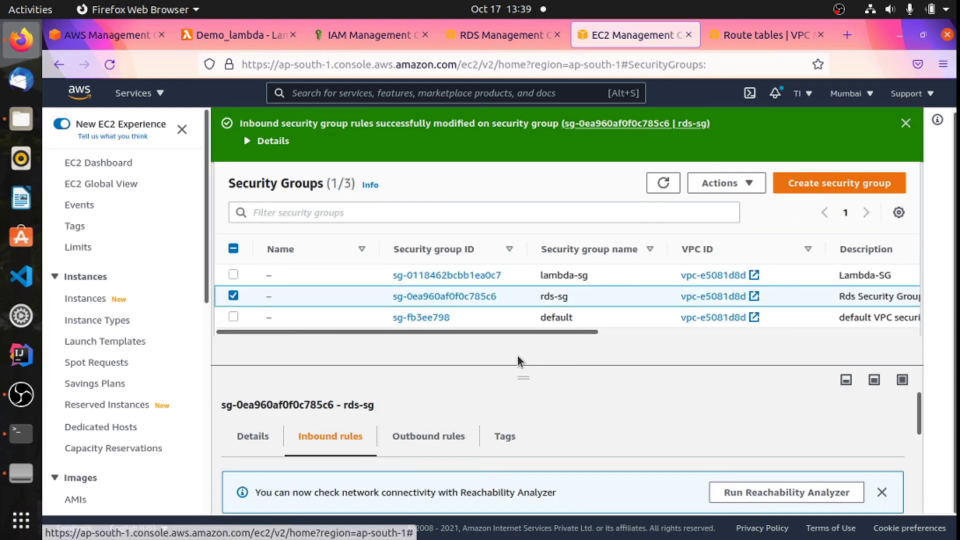
# Back in Demo_lambda, review the update progress and the VPC, subnets, security group and inbound rules in its VPC configuration
pyautogui.click(232, 36)
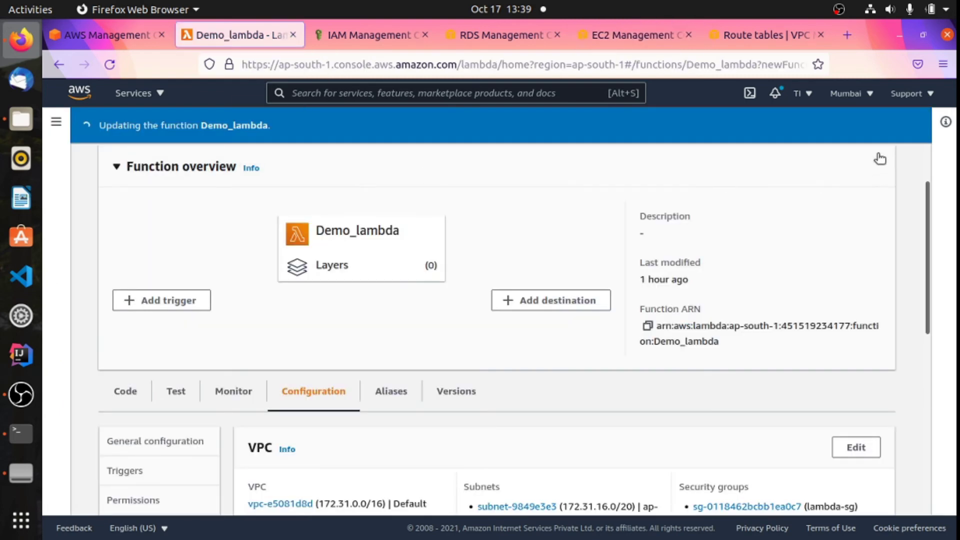
pyautogui.scroll(-3, 374, 288)
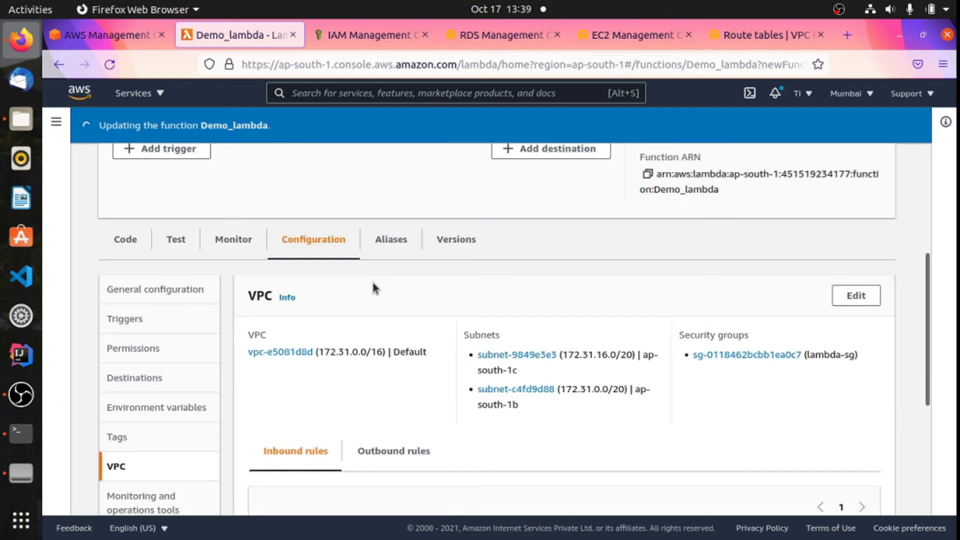
pyautogui.scroll(-2, 373, 288)
pyautogui.scroll(-2, 374, 287)
pyautogui.scroll(2, 373, 285)
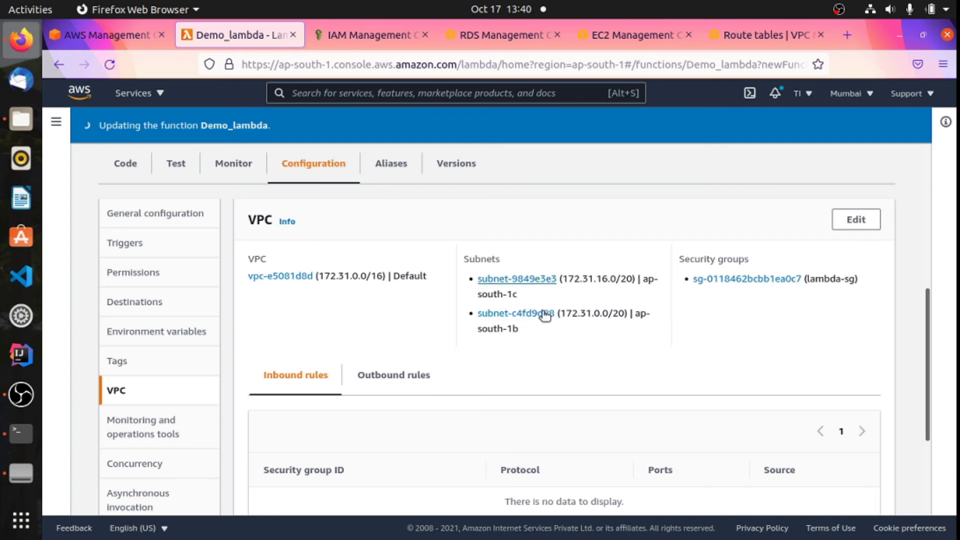
pyautogui.scroll(-1, 628, 345)
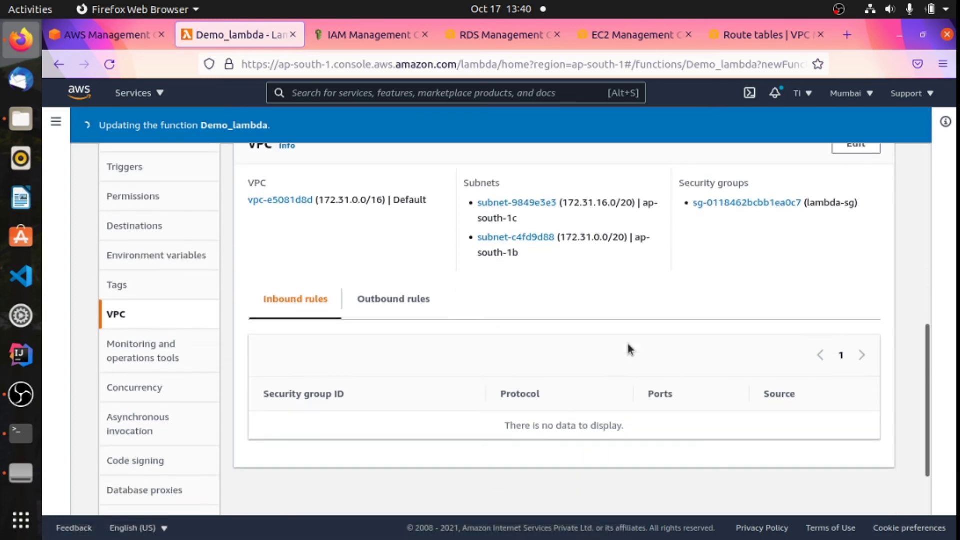
pyautogui.scroll(5, 629, 345)
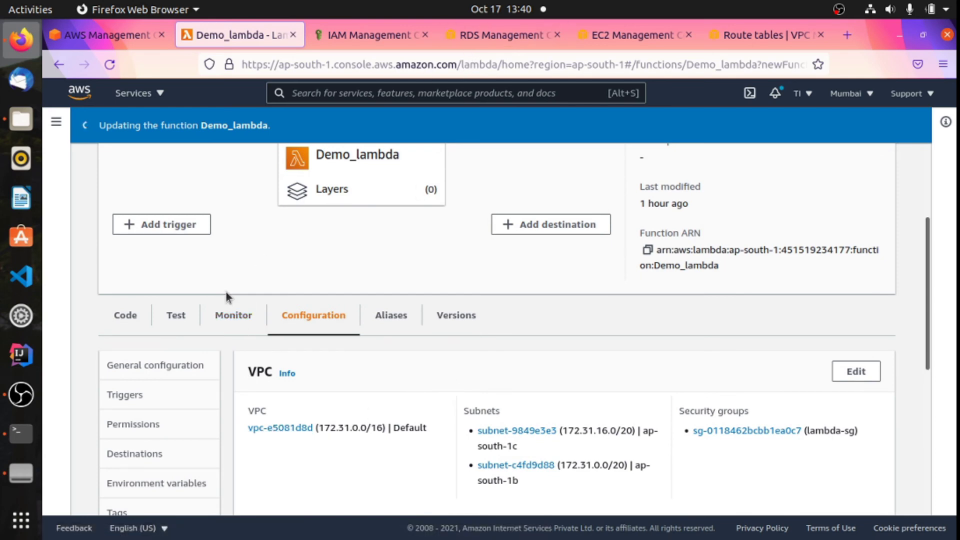
pyautogui.scroll(2, 226, 290)
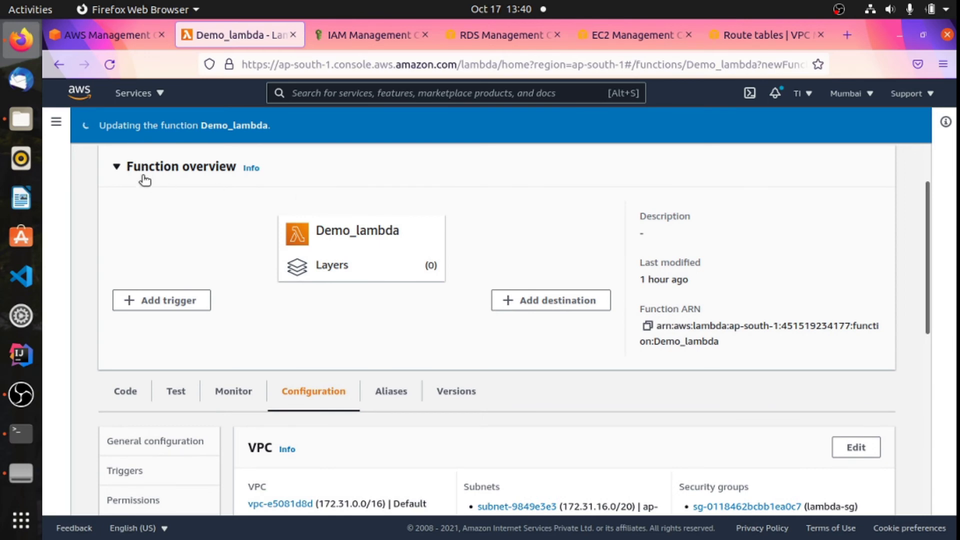
pyautogui.scroll(-2, 353, 297)
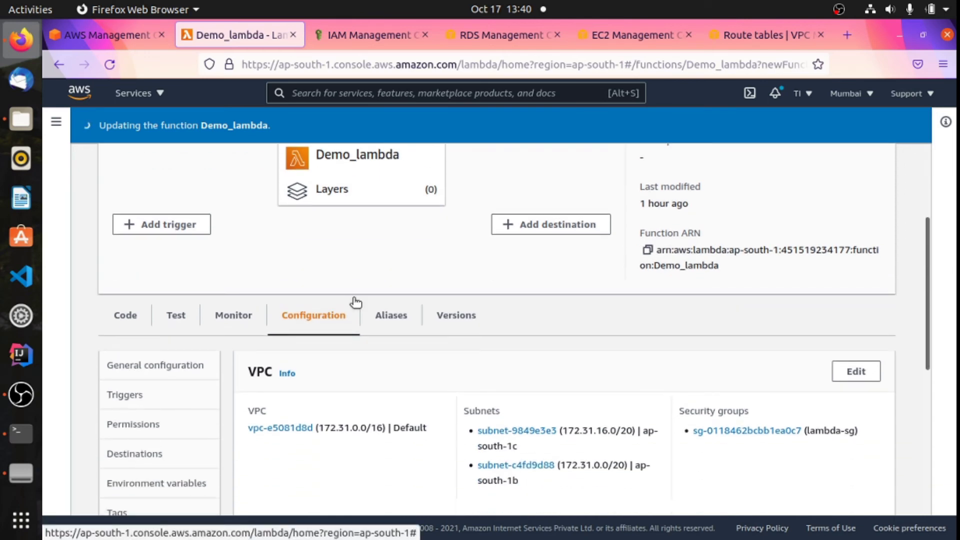
pyautogui.scroll(-2, 355, 301)
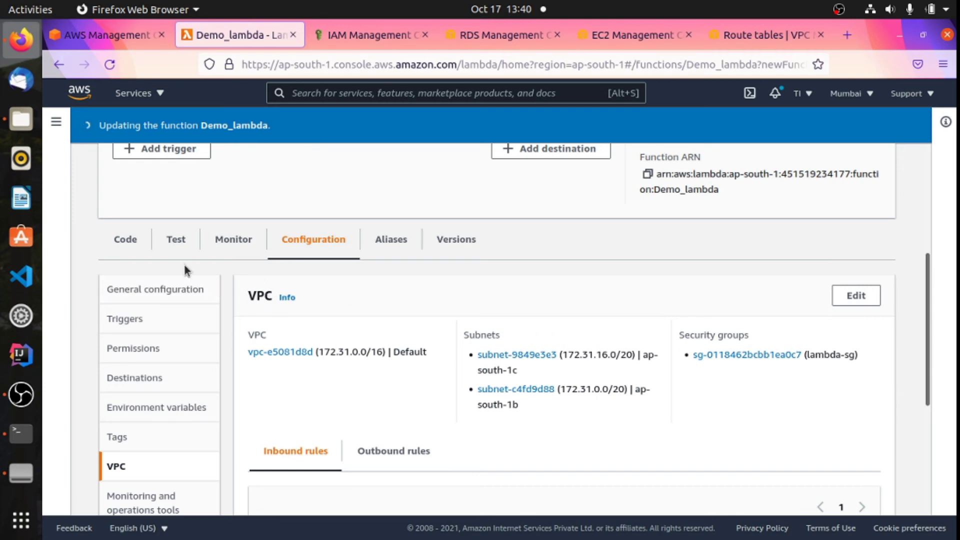
# Open the EC2 network interfaces list and examine each interface's subnet, VPC, availability zone, security group and description
pyautogui.click(614, 40)
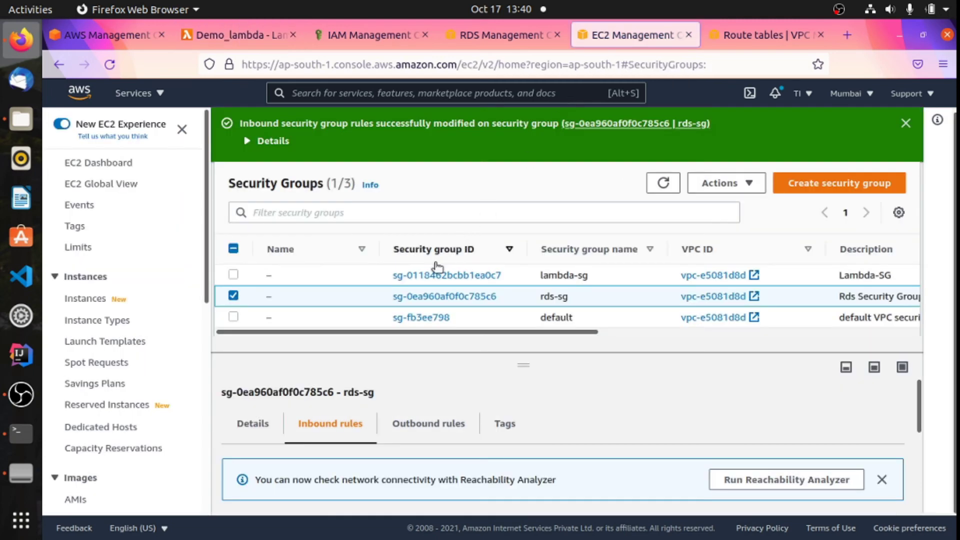
pyautogui.scroll(-10, 128, 380)
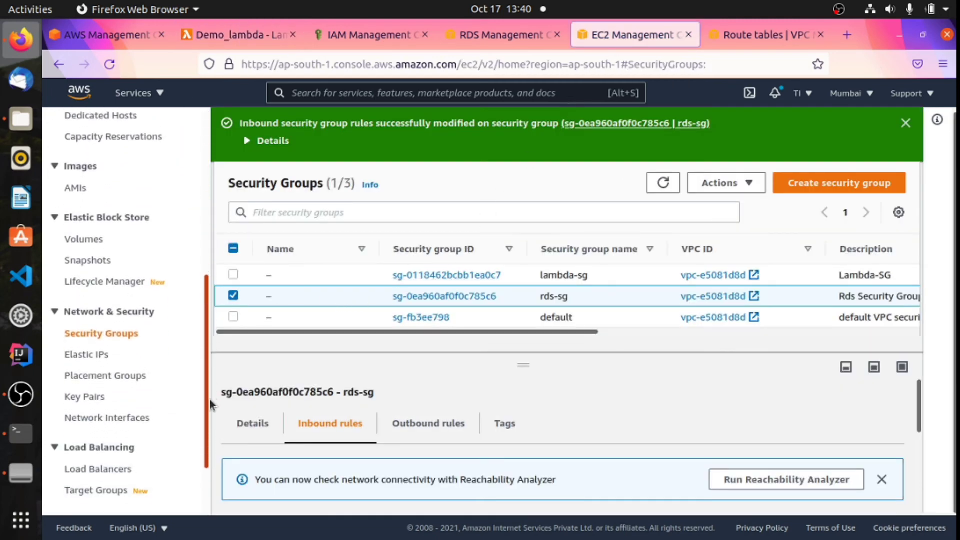
pyautogui.click(127, 375)
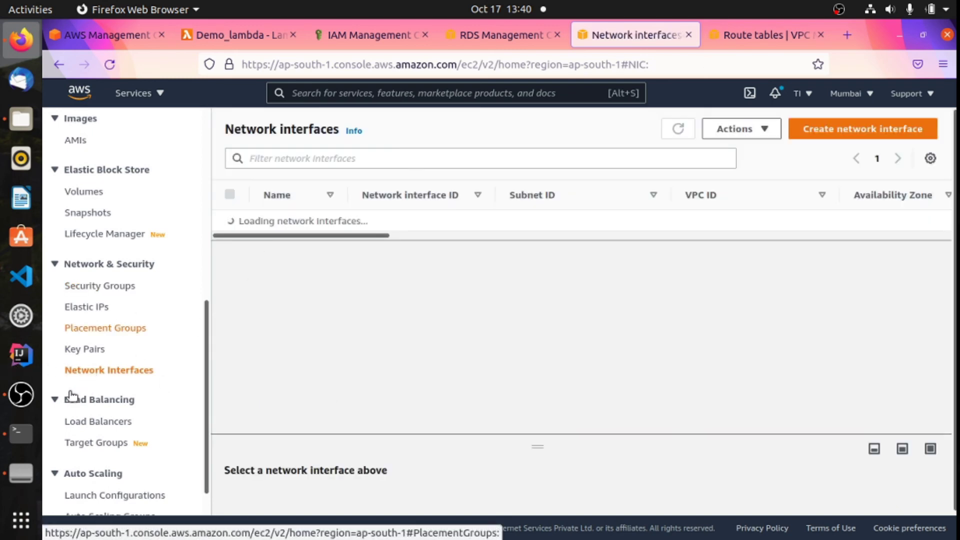
pyautogui.moveTo(367, 278); pyautogui.dragTo(425, 293)
pyautogui.moveTo(833, 264); pyautogui.dragTo(533, 220)
pyautogui.click(594, 374)
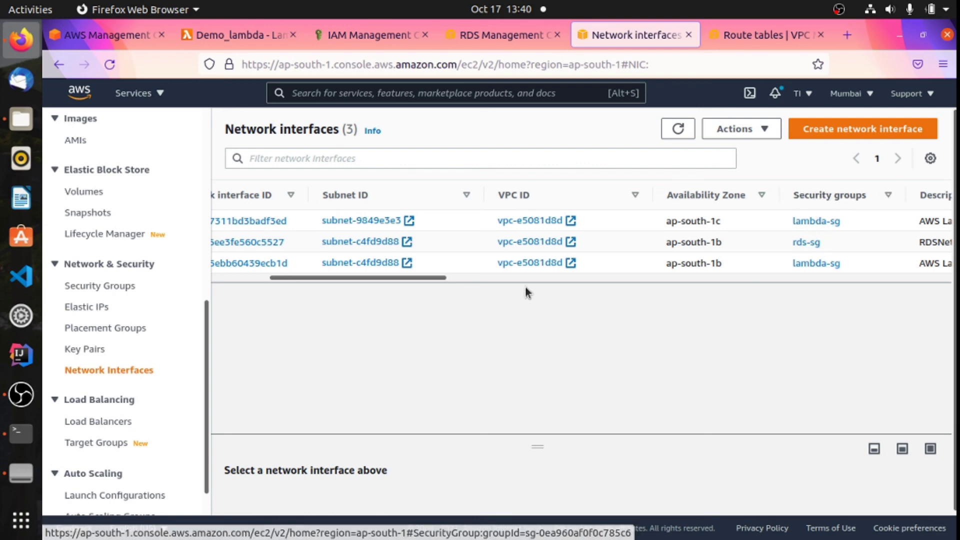
pyautogui.moveTo(421, 278); pyautogui.dragTo(475, 279)
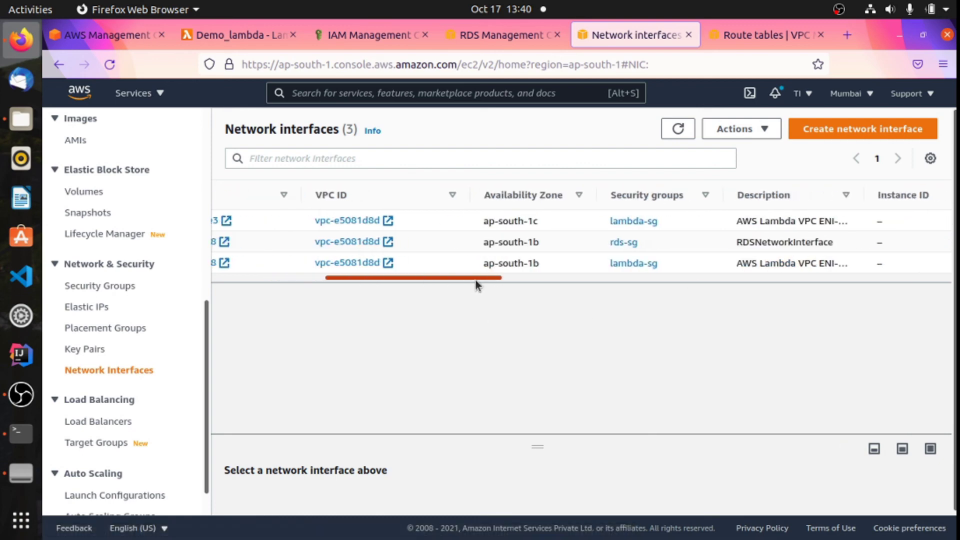
# Return to Demo_lambda, dismiss the update notification and show the function's code source
pyautogui.click(262, 34)
pyautogui.scroll(3, 294, 242)
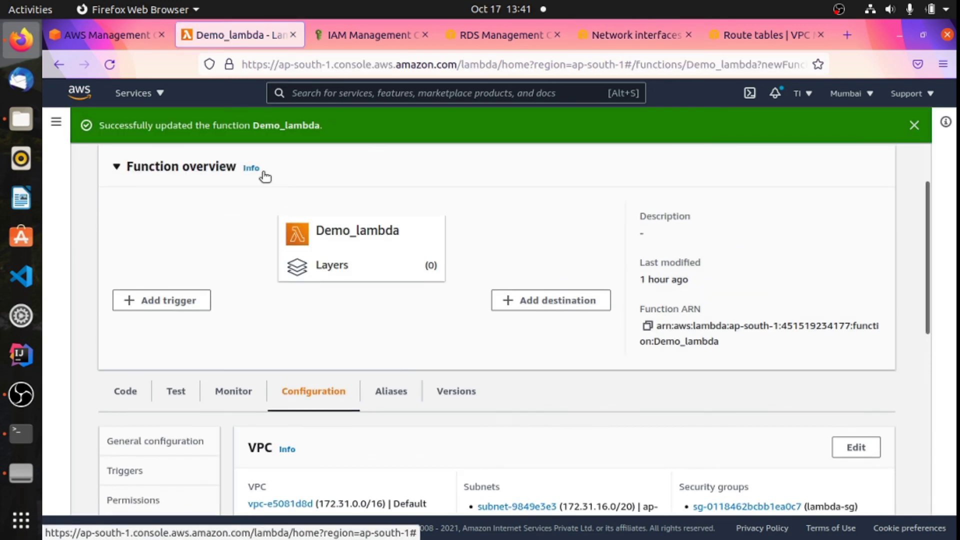
pyautogui.click(913, 125)
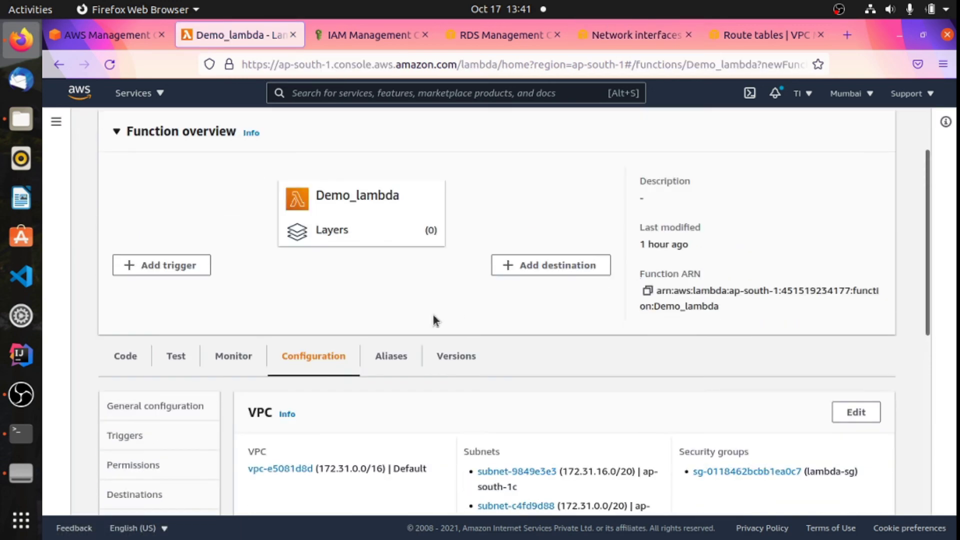
pyautogui.scroll(-3, 520, 392)
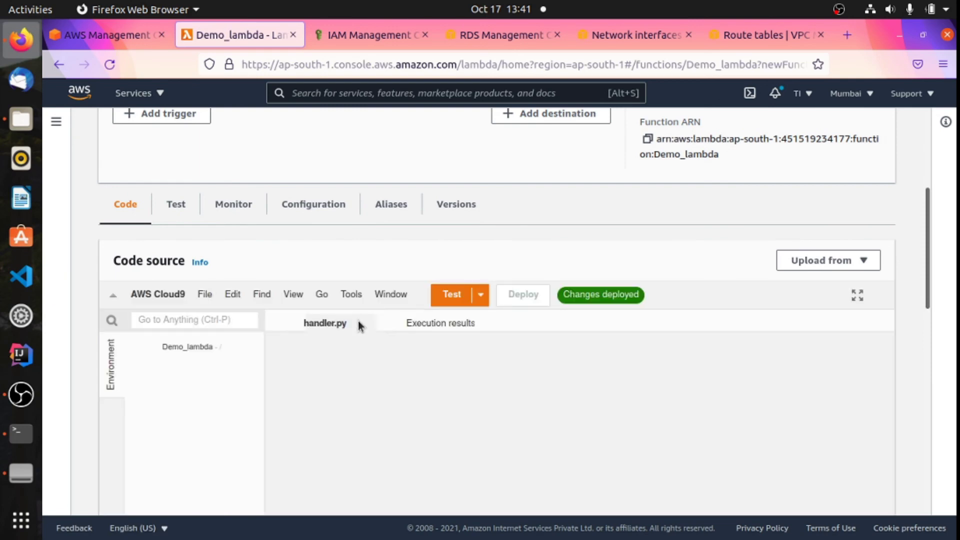
# Examine the error message and function logs in Demo_lambda's previous execution results
pyautogui.click(440, 323)
pyautogui.scroll(-3, 415, 405)
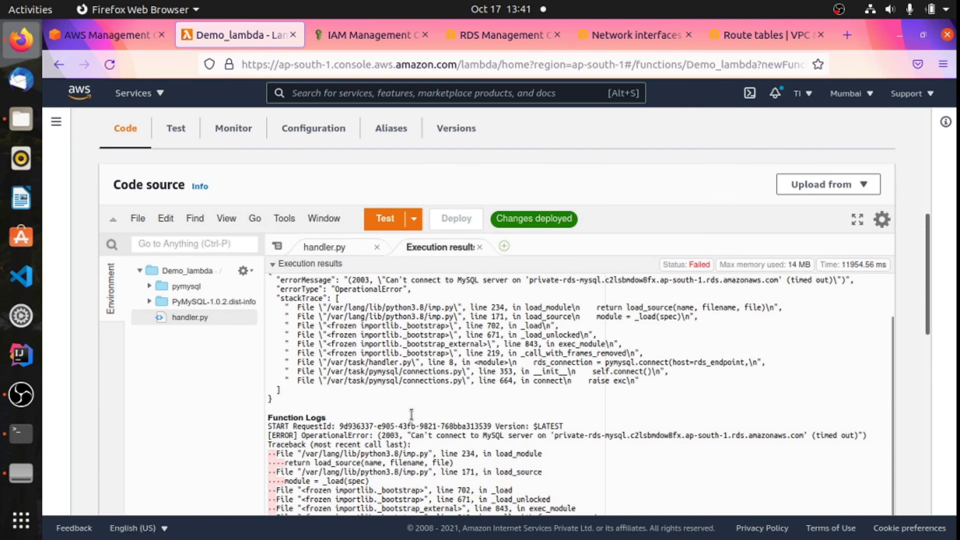
pyautogui.scroll(3, 412, 411)
pyautogui.moveTo(378, 394); pyautogui.dragTo(592, 401)
pyautogui.click(592, 401)
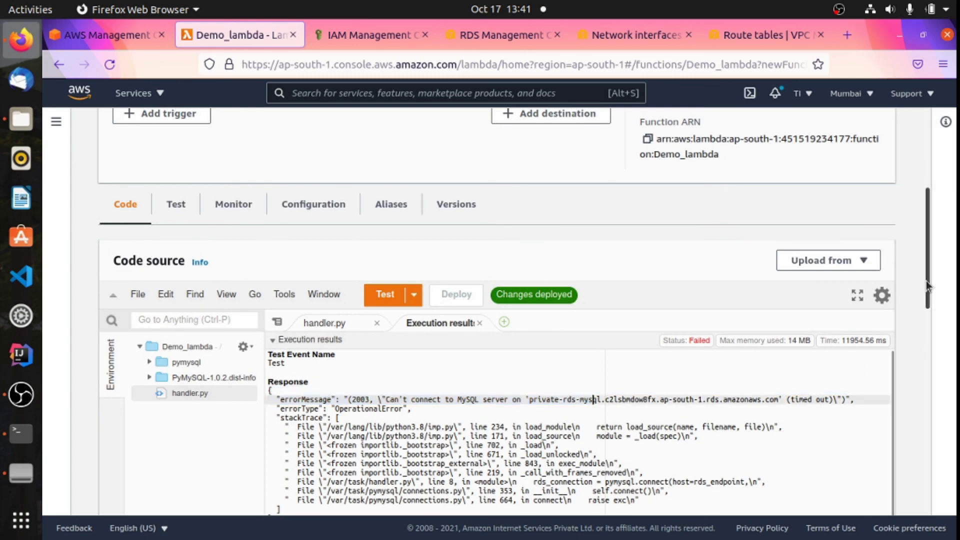
pyautogui.scroll(-3, 926, 280)
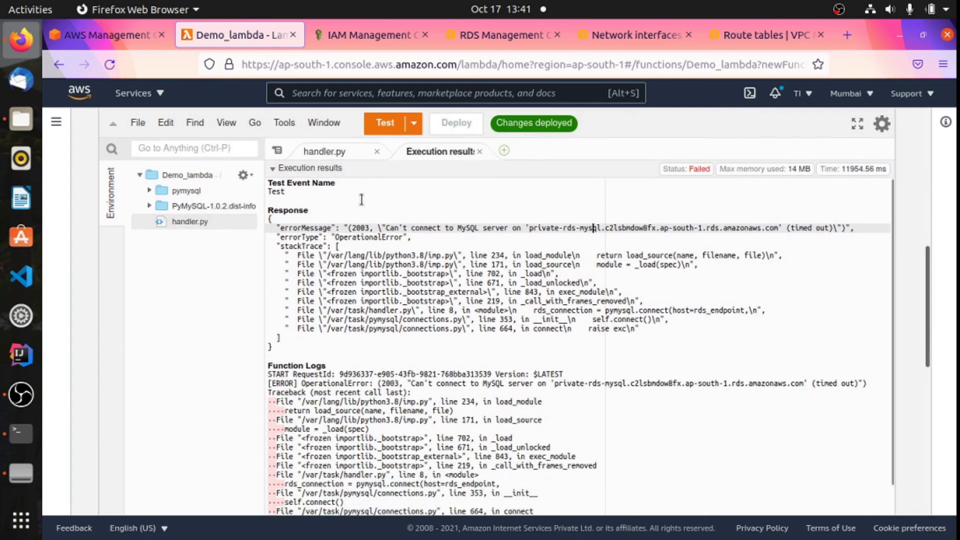
# Open handler.py to check its database connection code and run the function's Test event
pyautogui.click(314, 152)
pyautogui.click(375, 270)
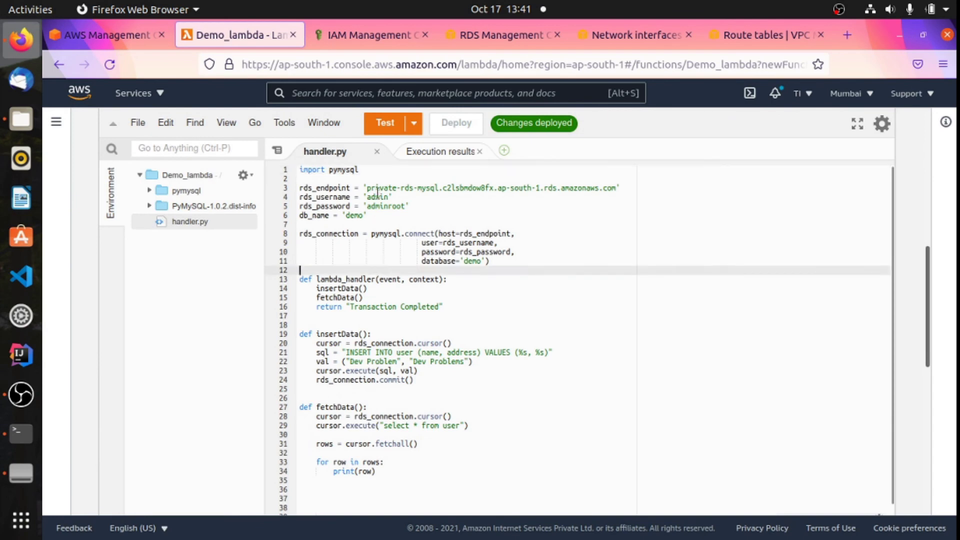
pyautogui.click(385, 123)
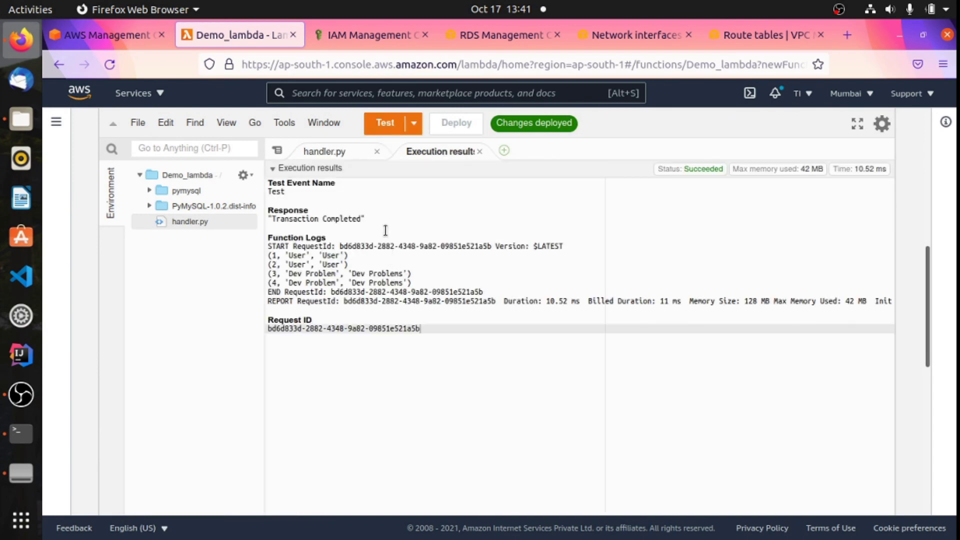
# Examine the response and the user table rows logged in the new execution results
pyautogui.moveTo(367, 220); pyautogui.dragTo(258, 212)
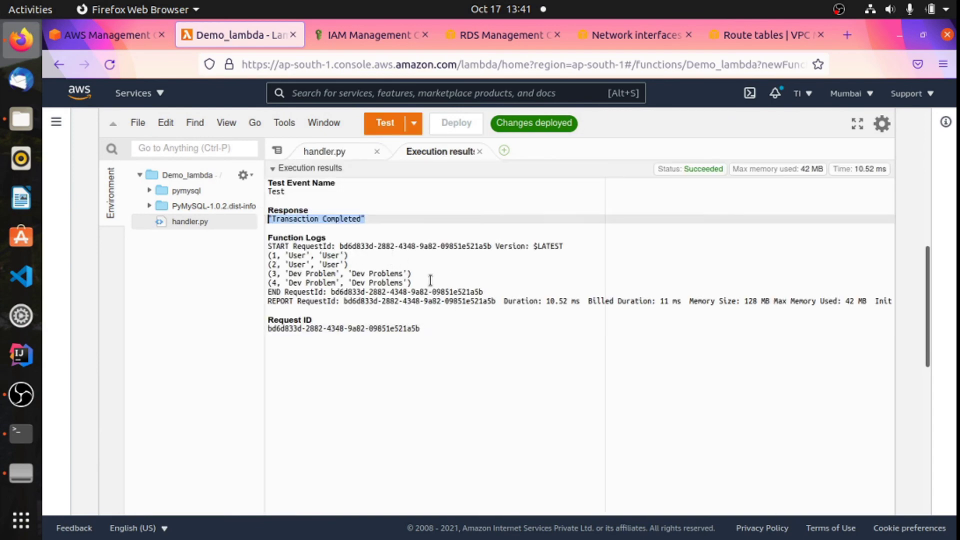
pyautogui.moveTo(431, 283); pyautogui.dragTo(271, 262)
pyautogui.click(488, 272)
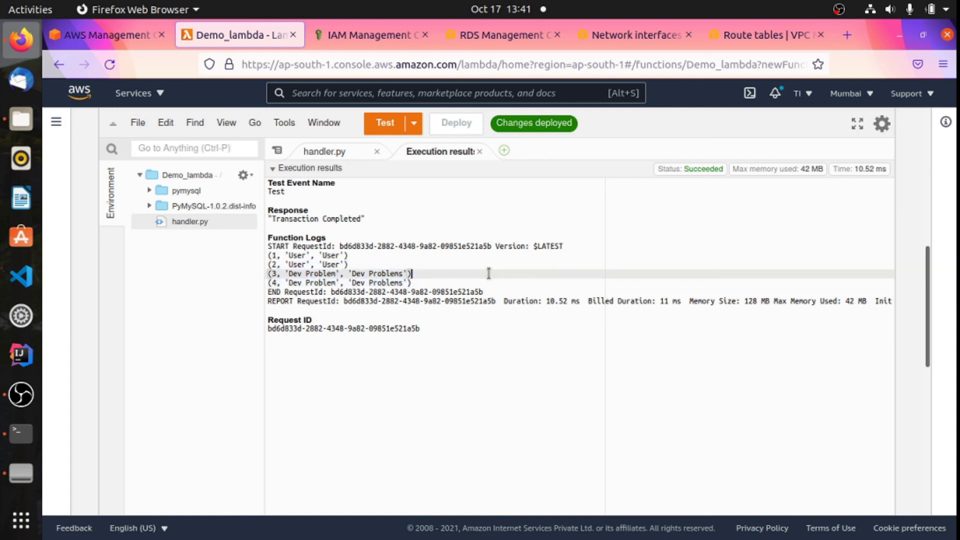
pyautogui.scroll(3, 489, 273)
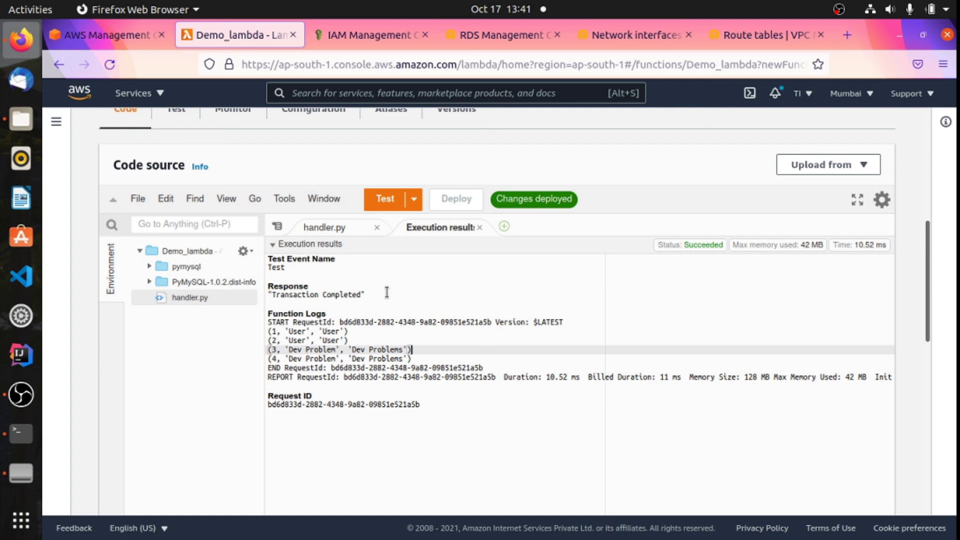
pyautogui.scroll(3, 387, 293)
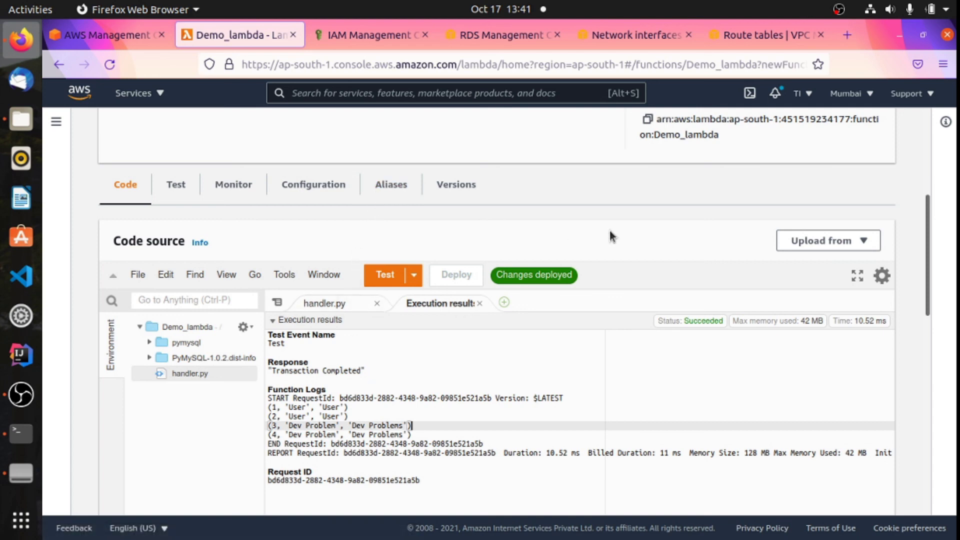
# Switch to the private-rds-mysql page in RDS and review its summary, connectivity and public accessibility setting
pyautogui.click(447, 35)
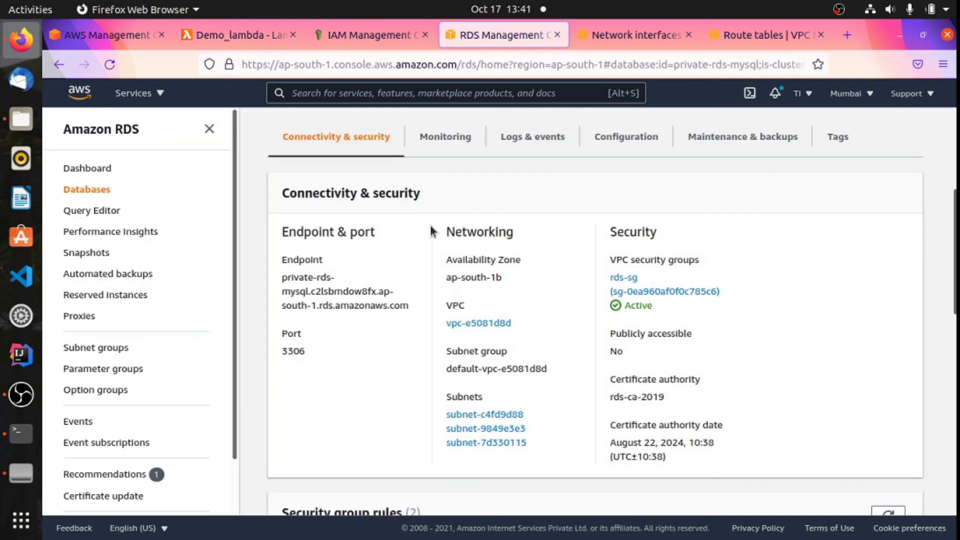
pyautogui.scroll(3, 454, 240)
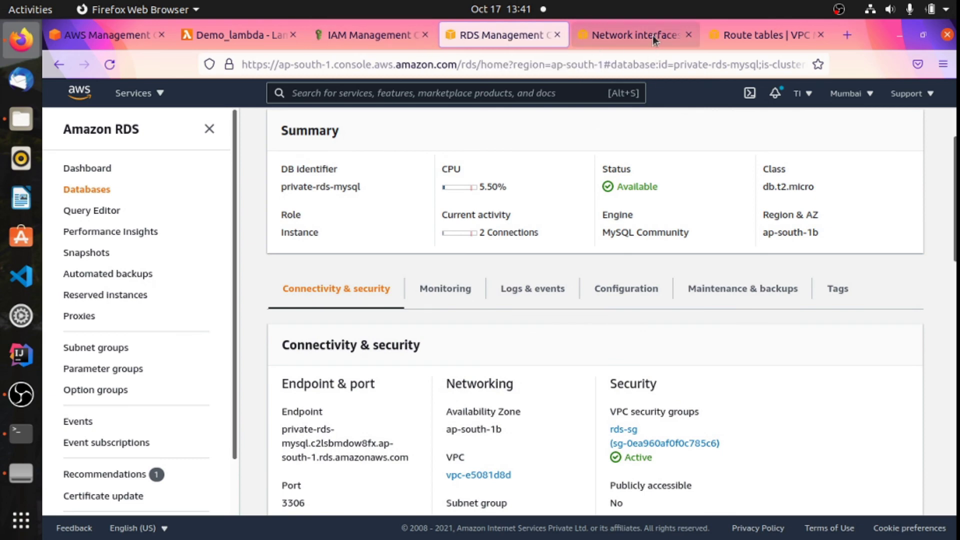
# Review the EC2 network interfaces with their subnets and VPCs, and open the security groups list
pyautogui.click(638, 36)
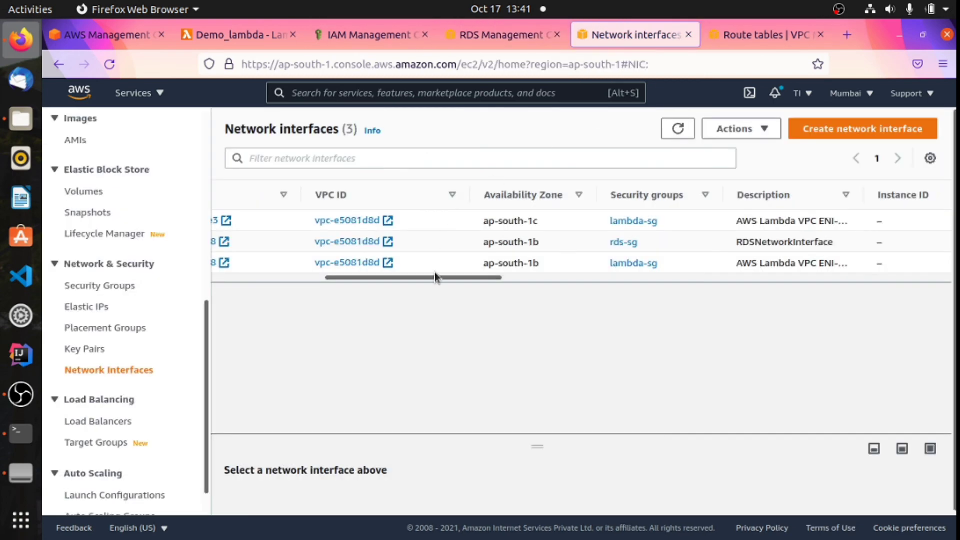
pyautogui.moveTo(433, 276); pyautogui.dragTo(251, 280)
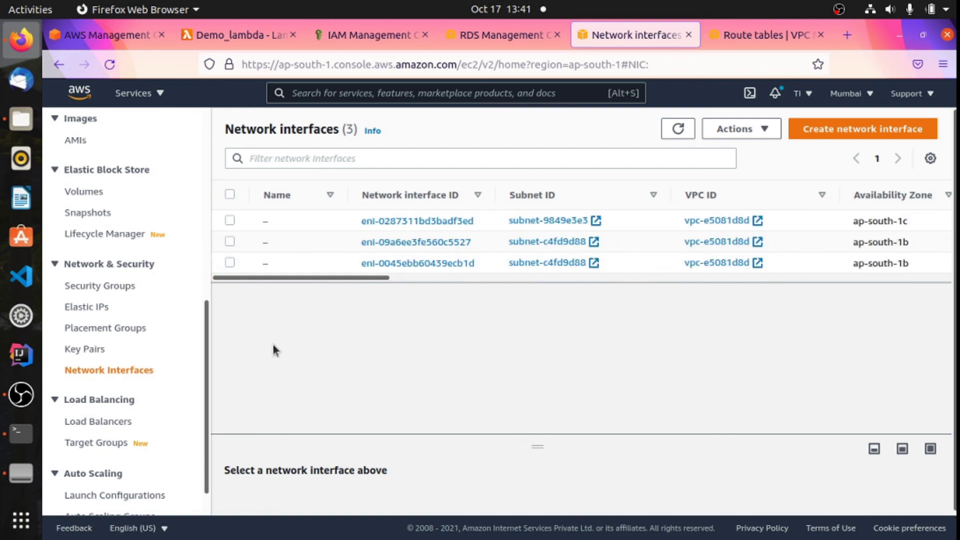
pyautogui.scroll(4, 162, 336)
pyautogui.scroll(-1, 110, 368)
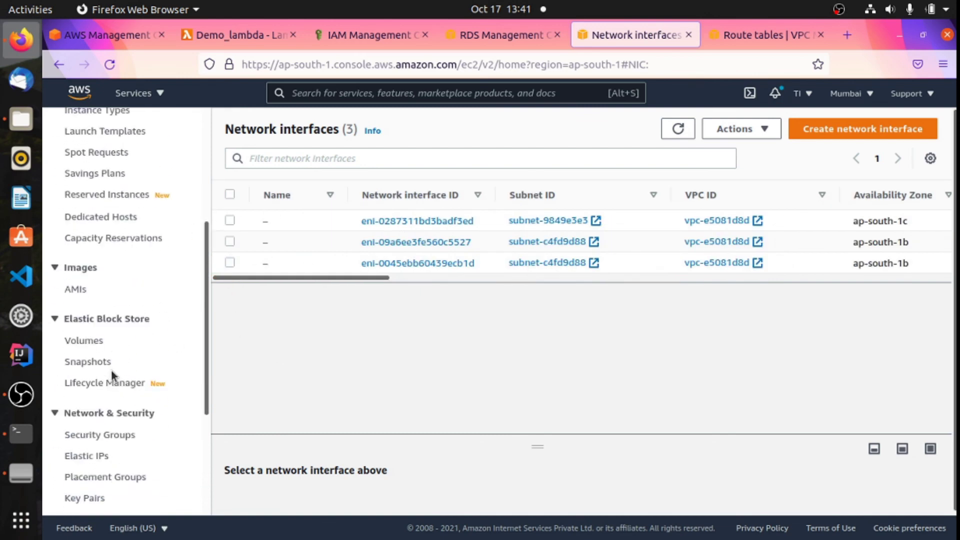
pyautogui.scroll(-2, 110, 368)
pyautogui.click(100, 357)
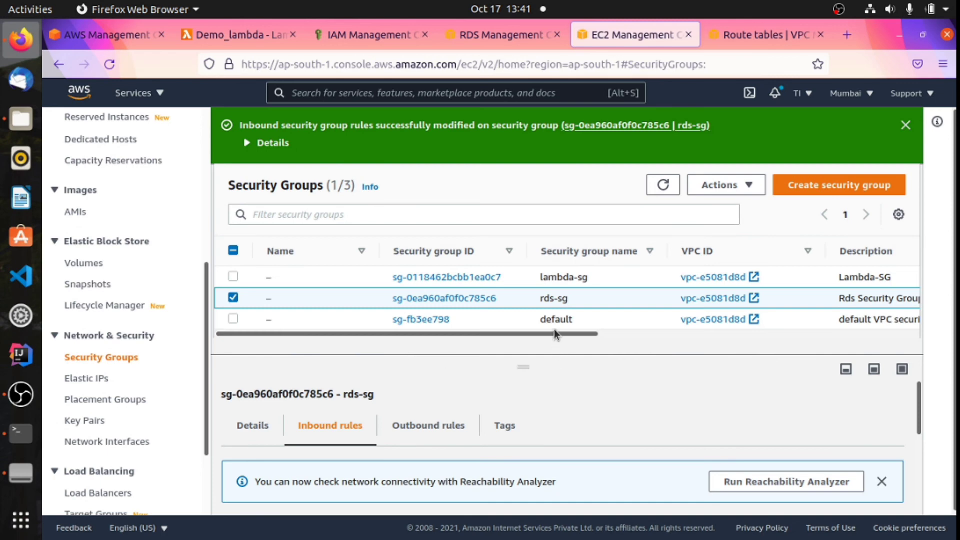
# Examine the protocol, port range and source security group of rds-sg's inbound MYSQL/Aurora rule
pyautogui.moveTo(501, 363); pyautogui.dragTo(499, 290)
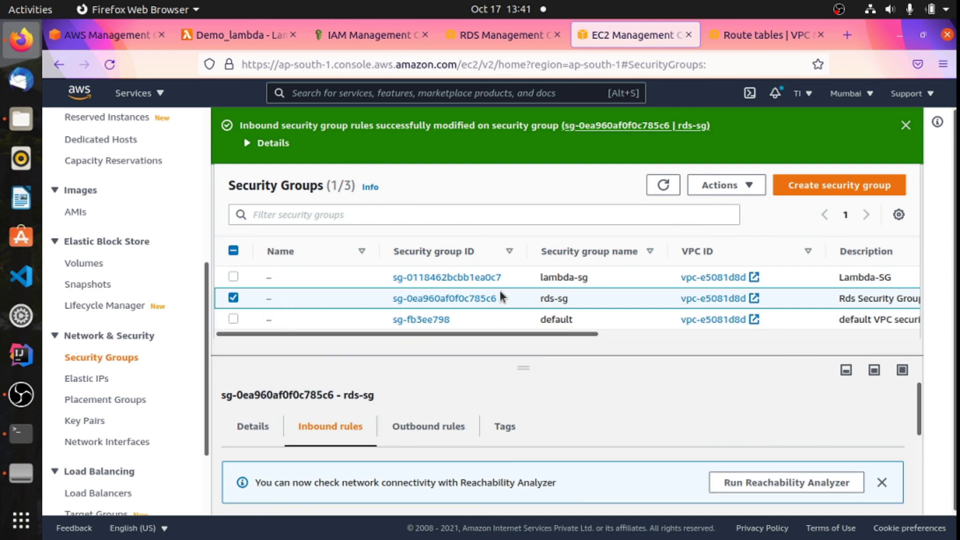
pyautogui.scroll(-3, 500, 395)
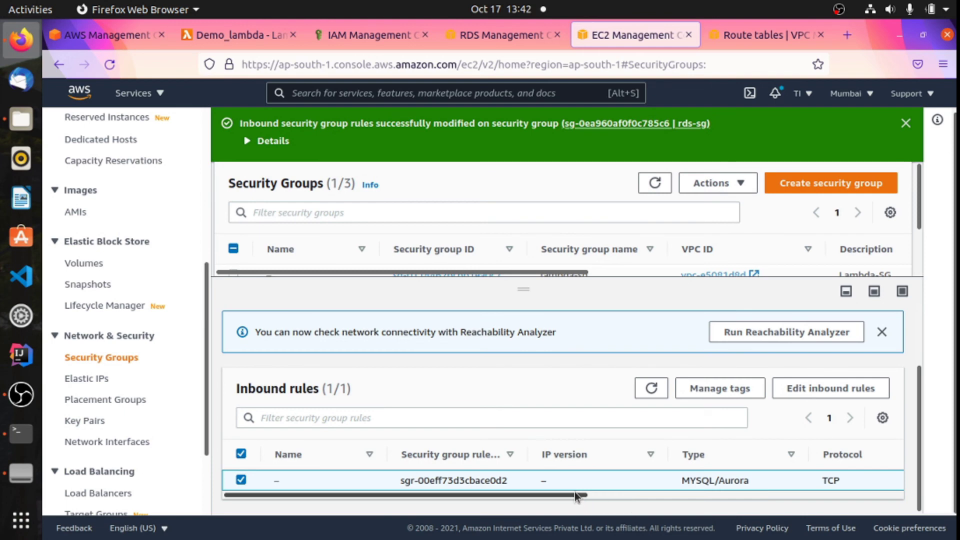
pyautogui.moveTo(582, 495); pyautogui.dragTo(858, 495)
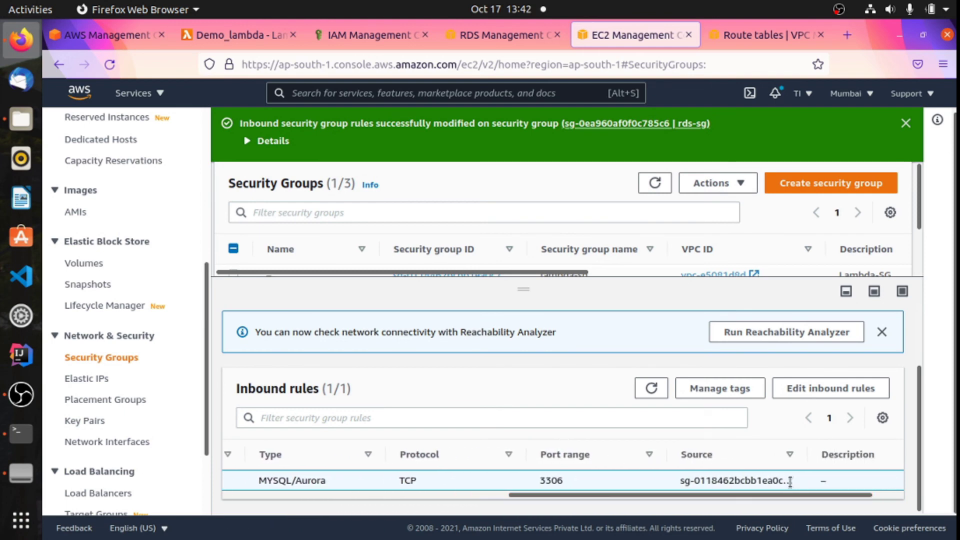
pyautogui.moveTo(788, 481); pyautogui.dragTo(644, 479)
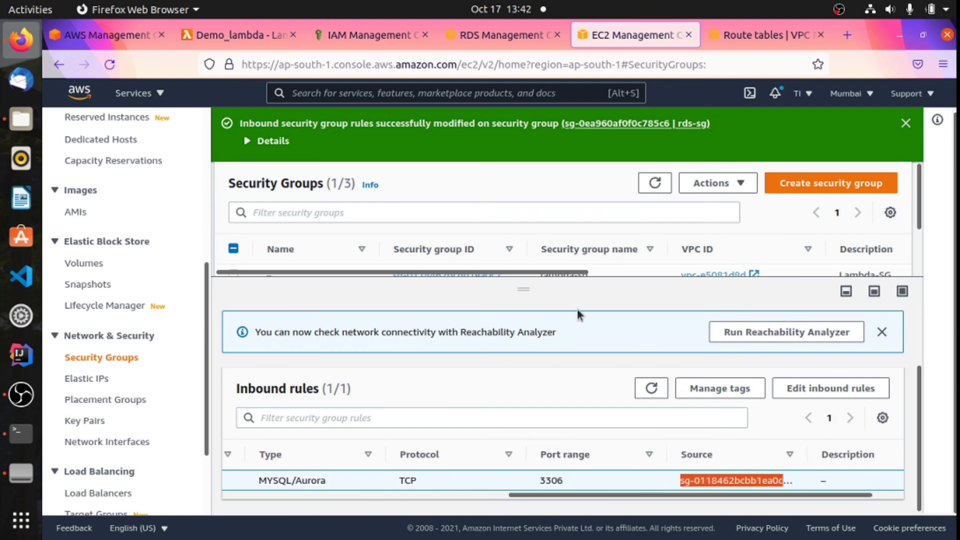
pyautogui.moveTo(538, 279); pyautogui.dragTo(507, 332)
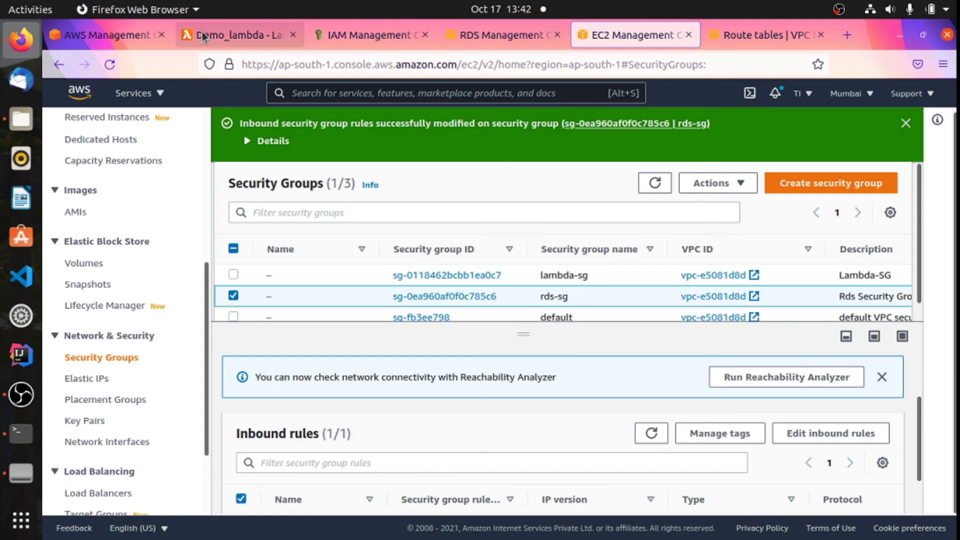
# Revisit the Demo_lambda function page and review the AWSLambdaVPCAccessExecutionRole policy attached to lambda_rds_role in IAM
pyautogui.click(225, 35)
pyautogui.click(307, 185)
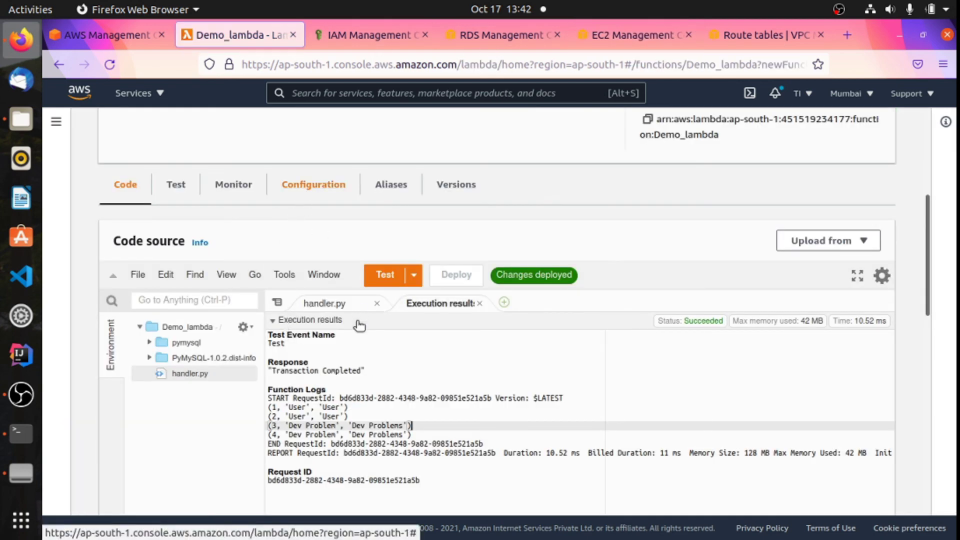
pyautogui.click(358, 43)
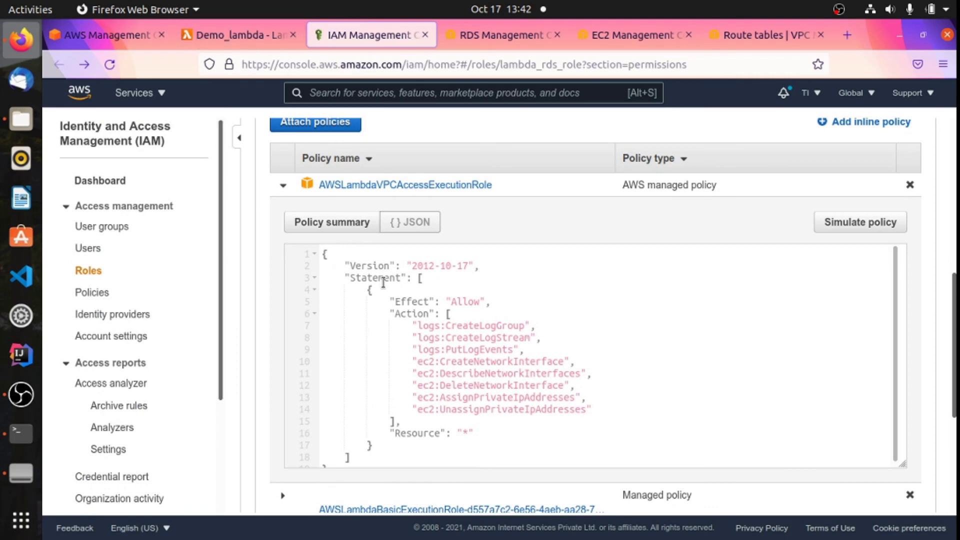
pyautogui.scroll(3, 516, 273)
pyautogui.moveTo(492, 252); pyautogui.dragTo(310, 252)
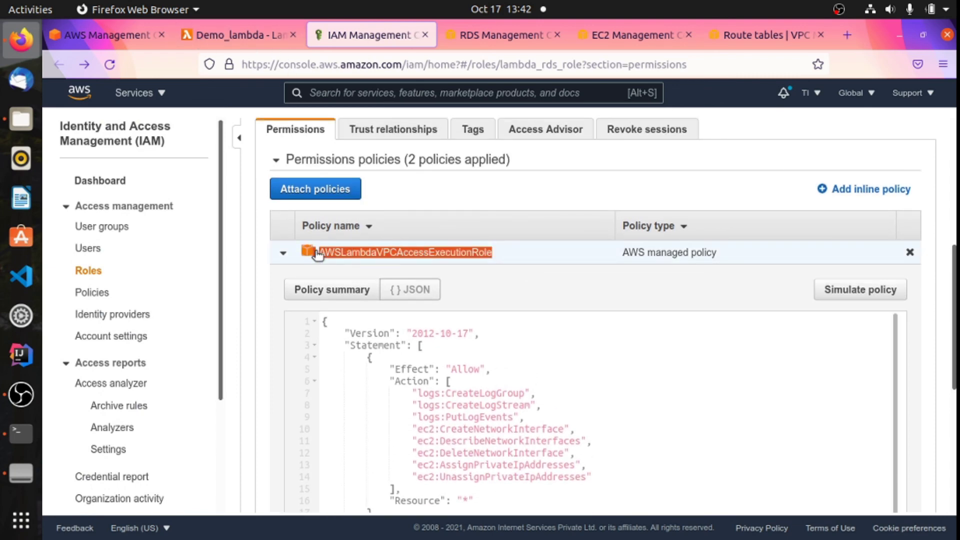
pyautogui.moveTo(722, 254); pyautogui.dragTo(585, 260)
pyautogui.click(751, 186)
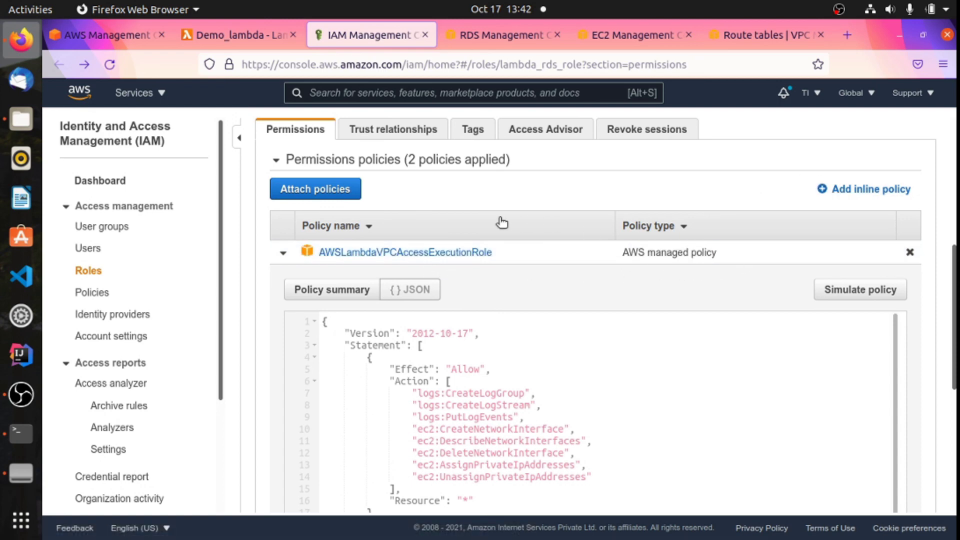